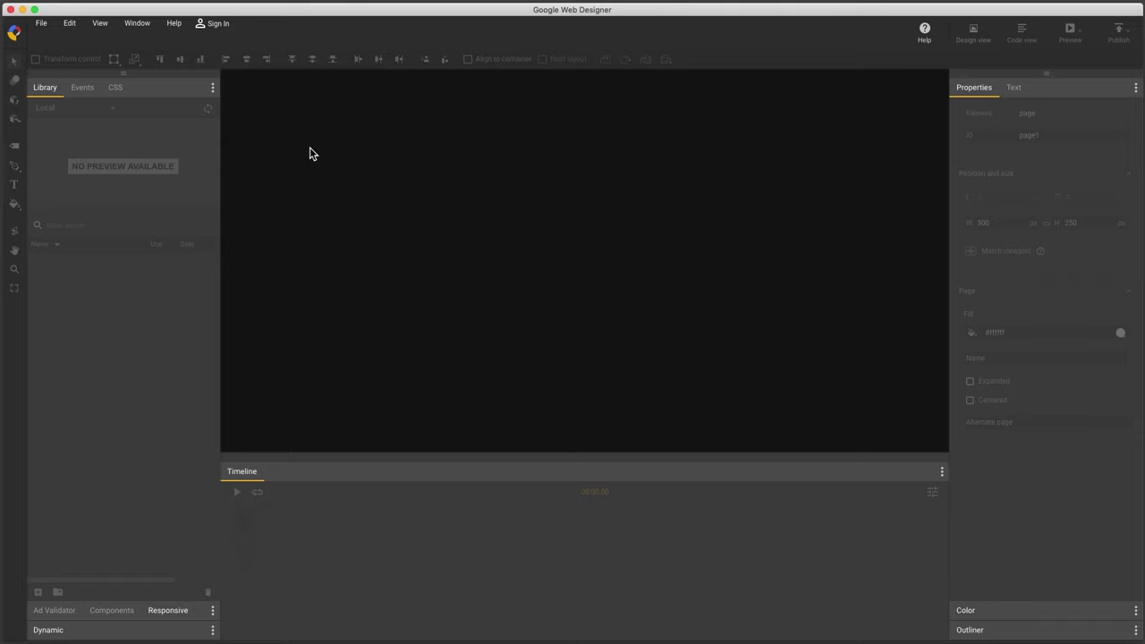
Step: Create a 300x250 banner named demo and drop the CBALM-for-demo-9s.mp4 video onto it
{"action": "left_click", "coordinate": [41, 24]}
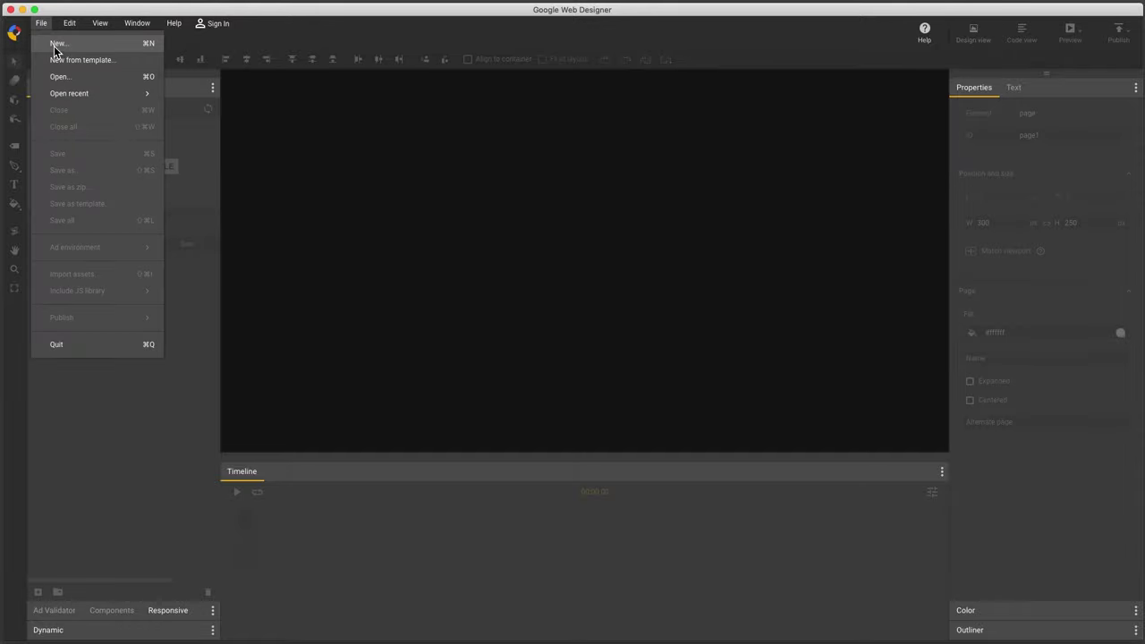
{"action": "left_click", "coordinate": [55, 43]}
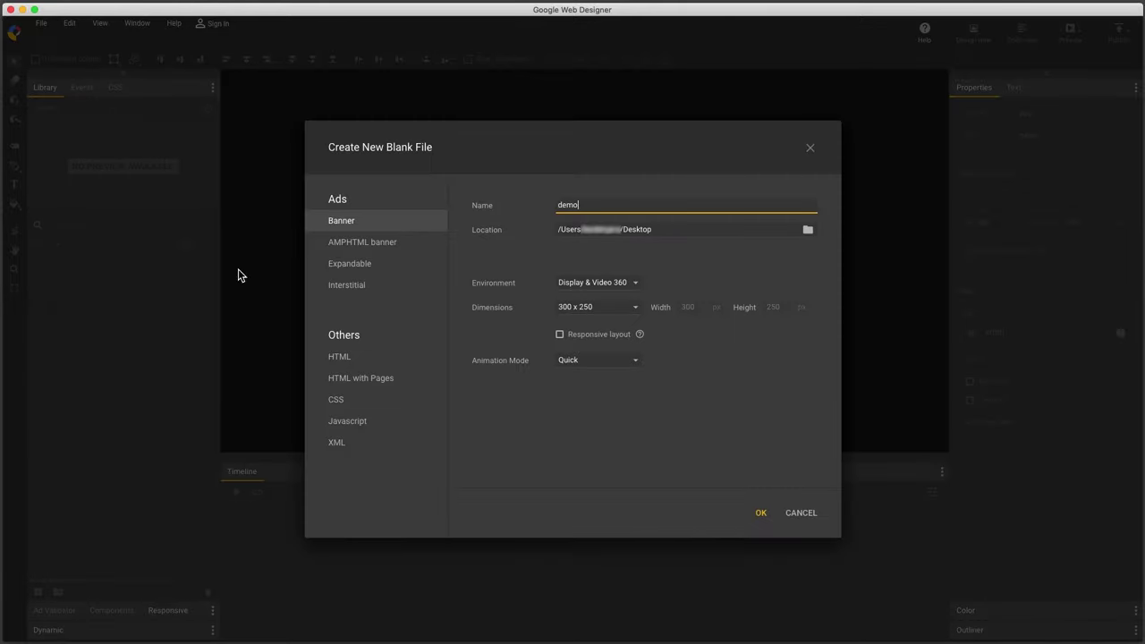
{"action": "left_click", "coordinate": [765, 514]}
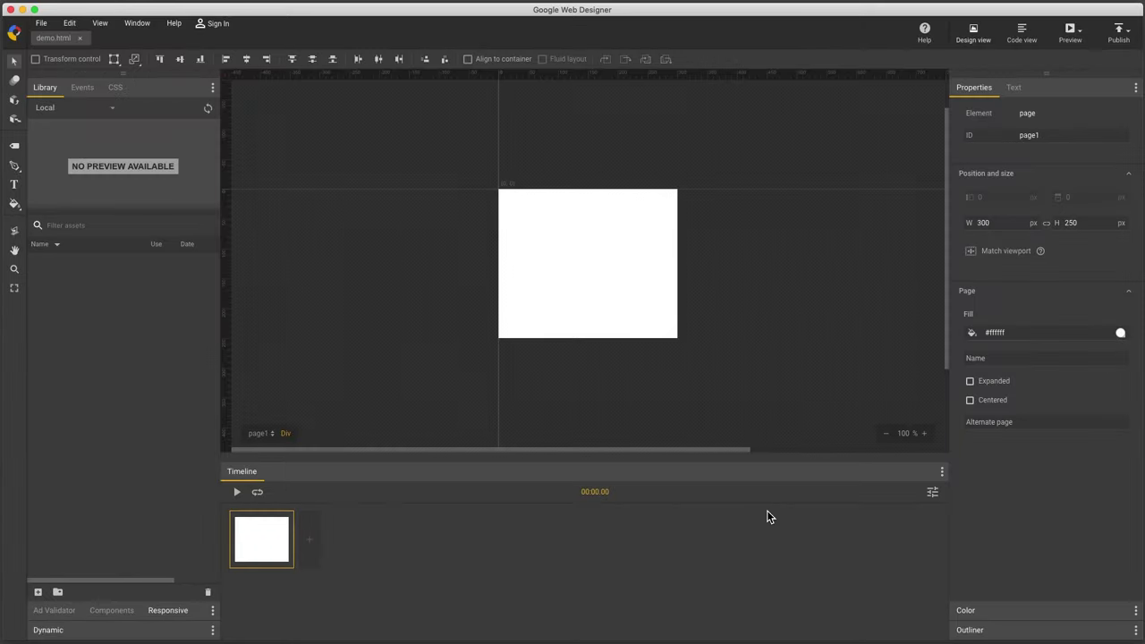
{"action": "key", "text": "super+Tab"}
{"action": "left_click_drag", "start_coordinate": [773, 200], "coordinate": [527, 246]}
{"action": "left_click", "coordinate": [555, 174]}
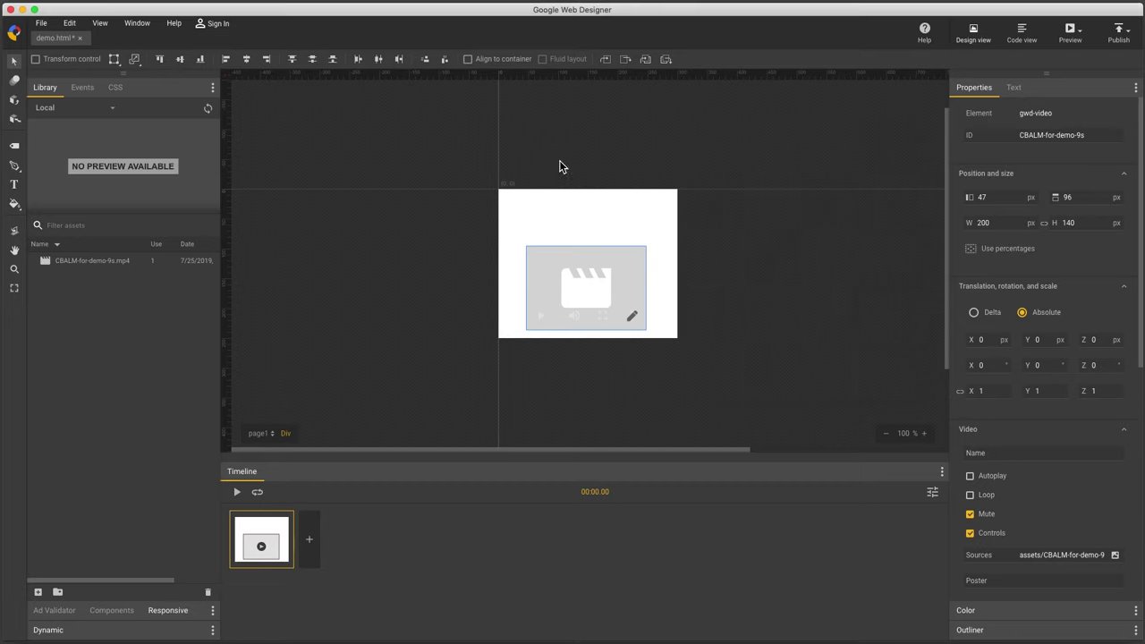
Step: Size the video to 300×168 px and align it to the banner's top-left corner
{"action": "left_click", "coordinate": [1016, 228]}
{"action": "type", "text": "30"}
{"action": "key", "text": "Tab"}
{"action": "type", "text": "1"}
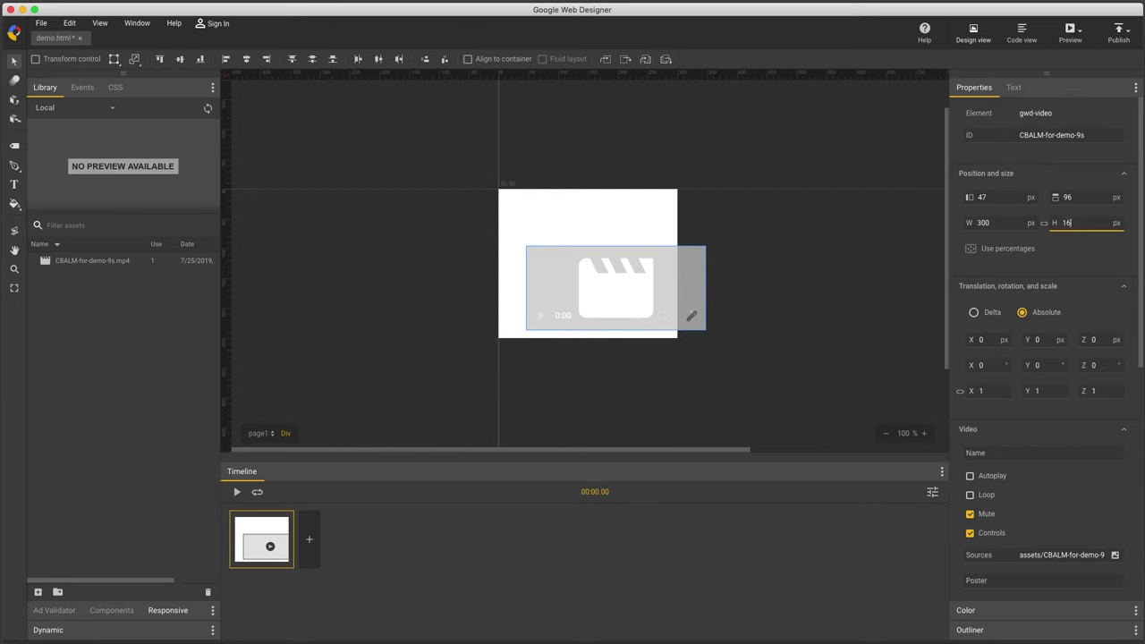
{"action": "type", "text": "68"}
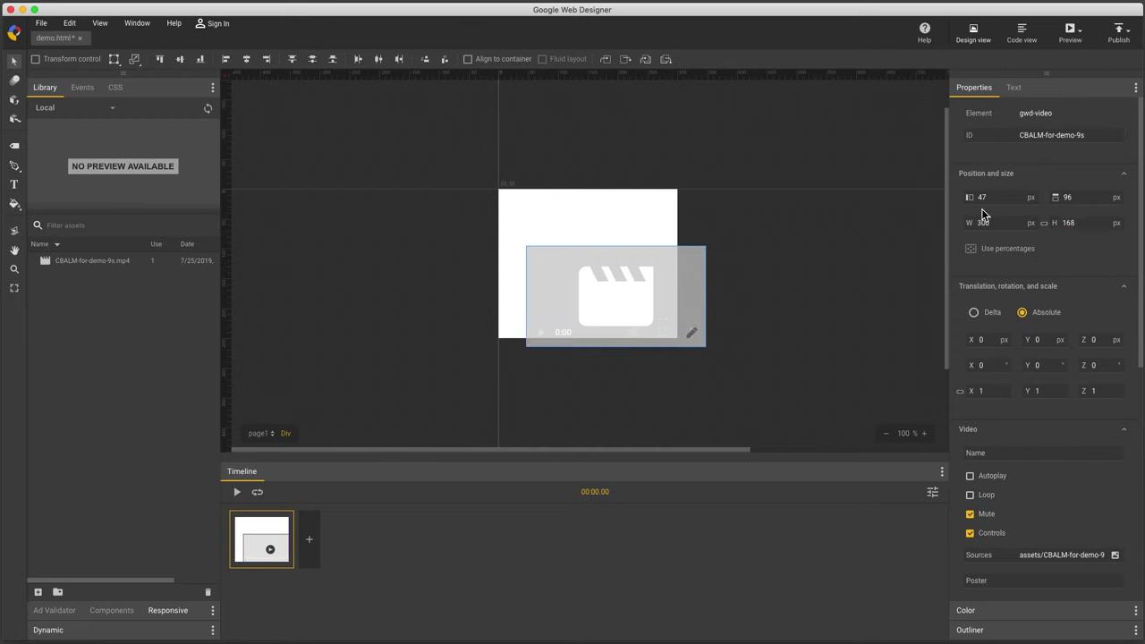
{"action": "left_click", "coordinate": [486, 59]}
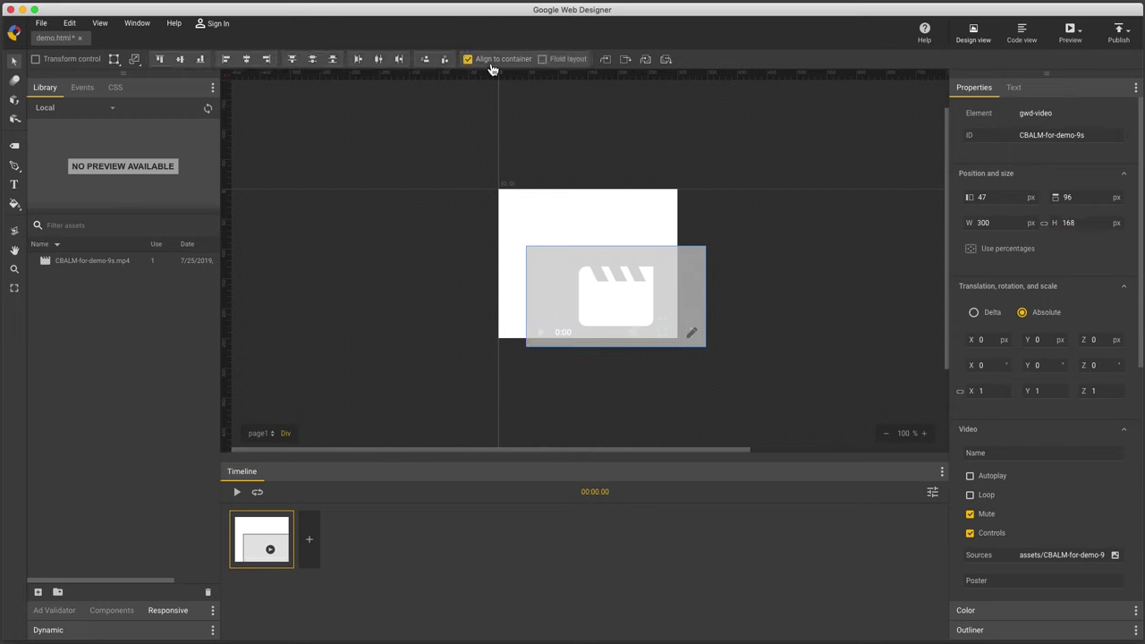
{"action": "left_click", "coordinate": [227, 60]}
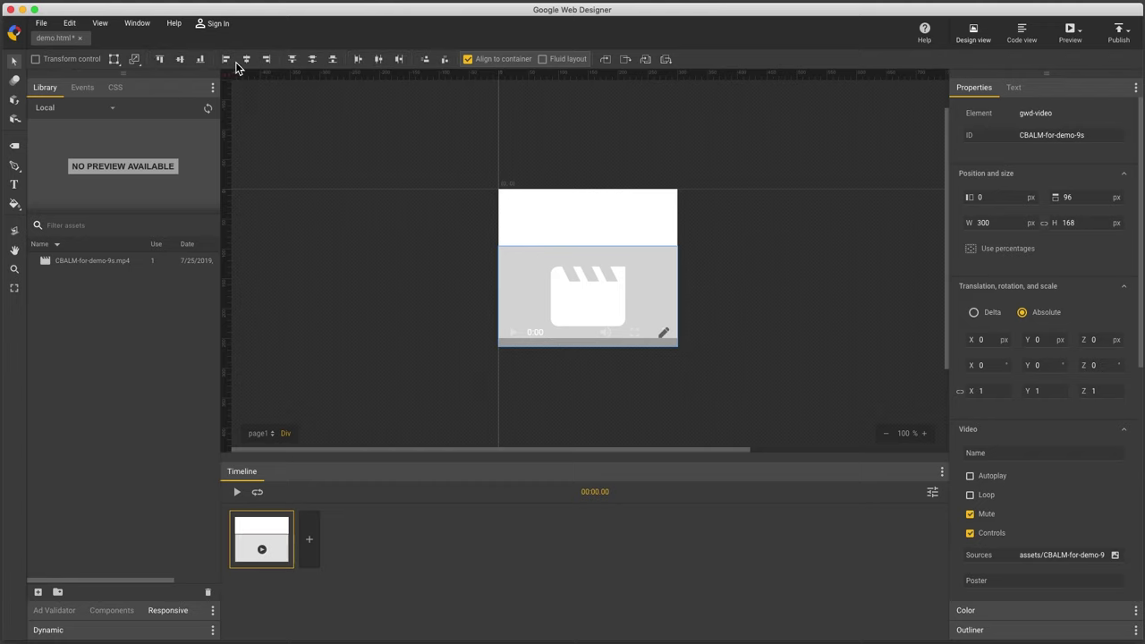
{"action": "left_click", "coordinate": [159, 60]}
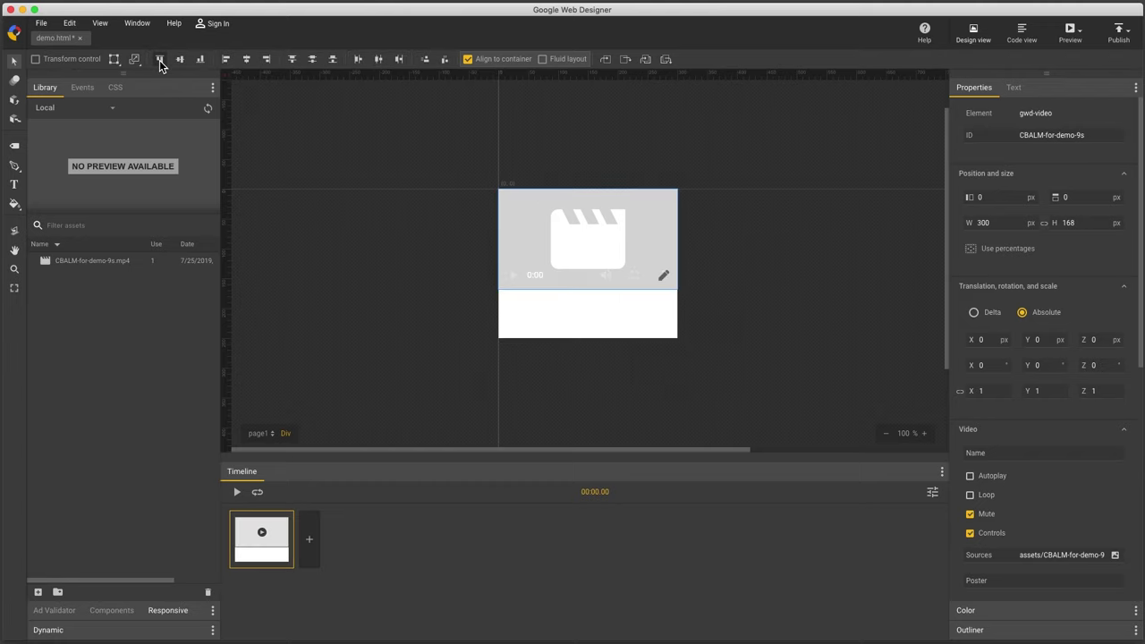
Step: In the Interactive Video editor, add cue points at 1.55s, 4.48s and 7.18s
{"action": "double_click", "coordinate": [517, 213]}
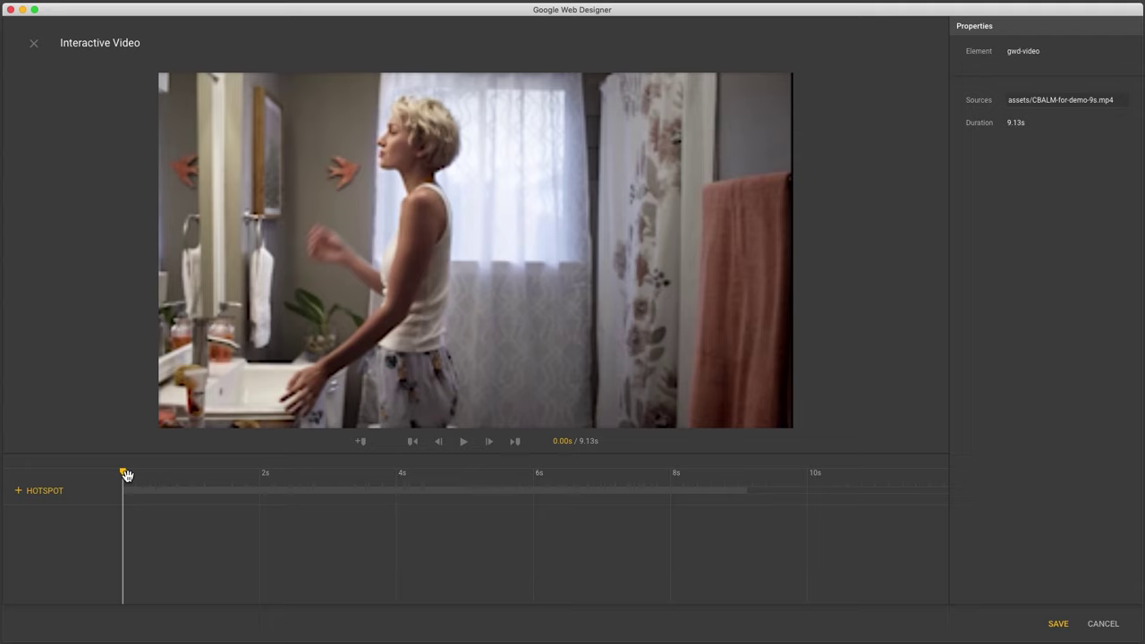
{"action": "left_click_drag", "start_coordinate": [126, 475], "coordinate": [230, 470]}
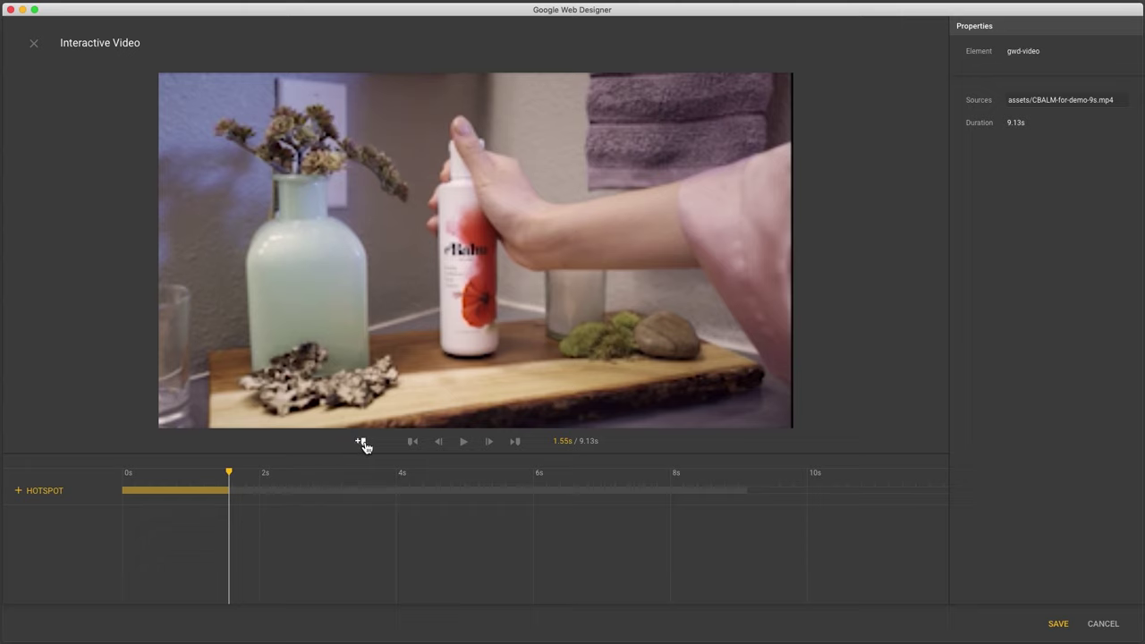
{"action": "left_click", "coordinate": [361, 442]}
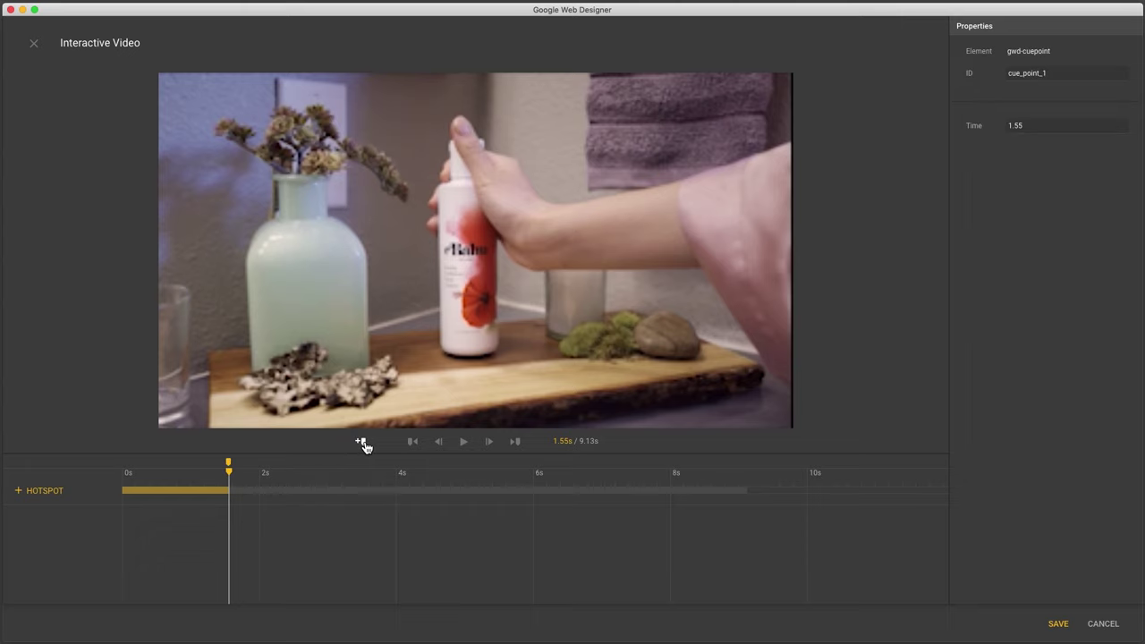
{"action": "left_click_drag", "start_coordinate": [231, 468], "coordinate": [429, 487]}
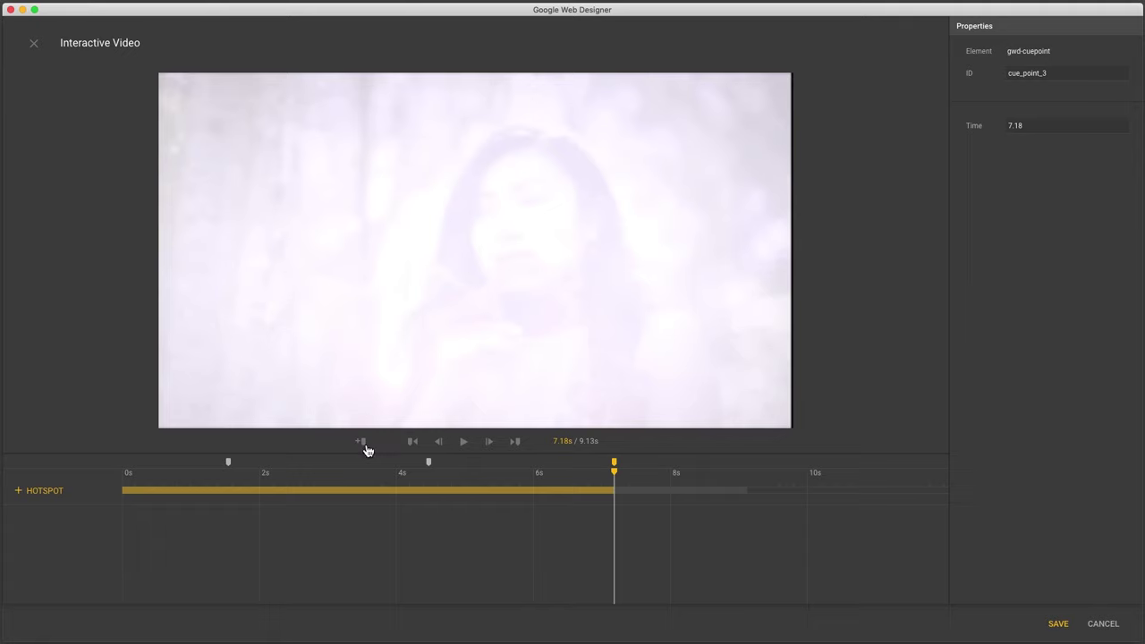
Step: Rename the last cue point's ID to cue_point_3end
{"action": "left_click", "coordinate": [1078, 77]}
{"action": "type", "text": "end"}
{"action": "left_click", "coordinate": [1052, 128]}
{"action": "left_click", "coordinate": [917, 199]}
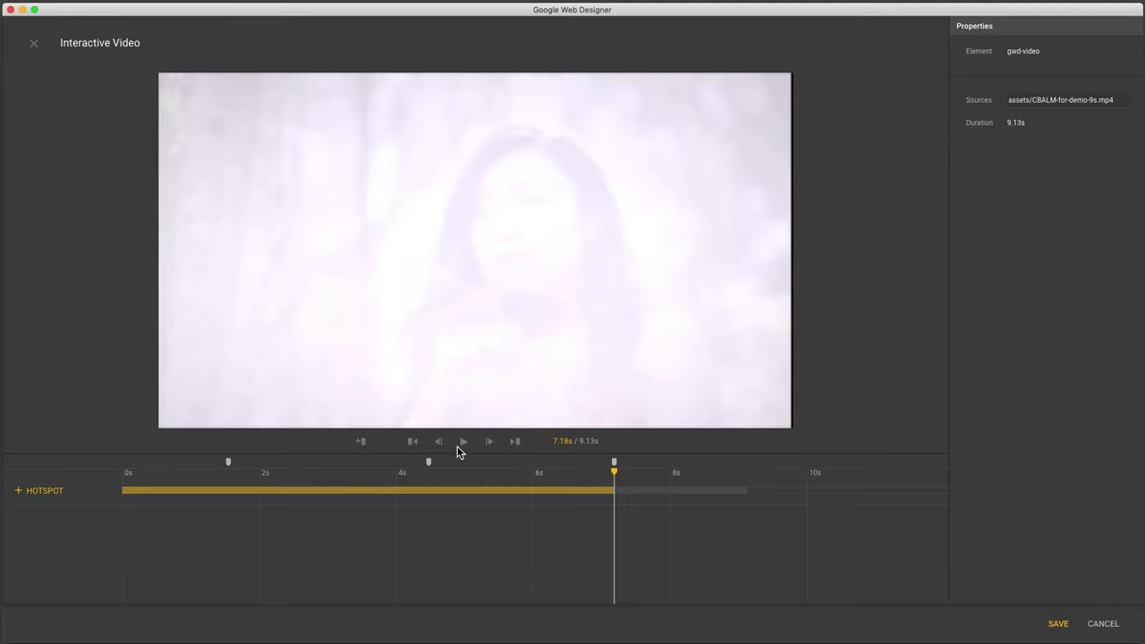
Step: Step back to the first cue point, play the video from there, and save the edits
{"action": "left_click", "coordinate": [415, 445]}
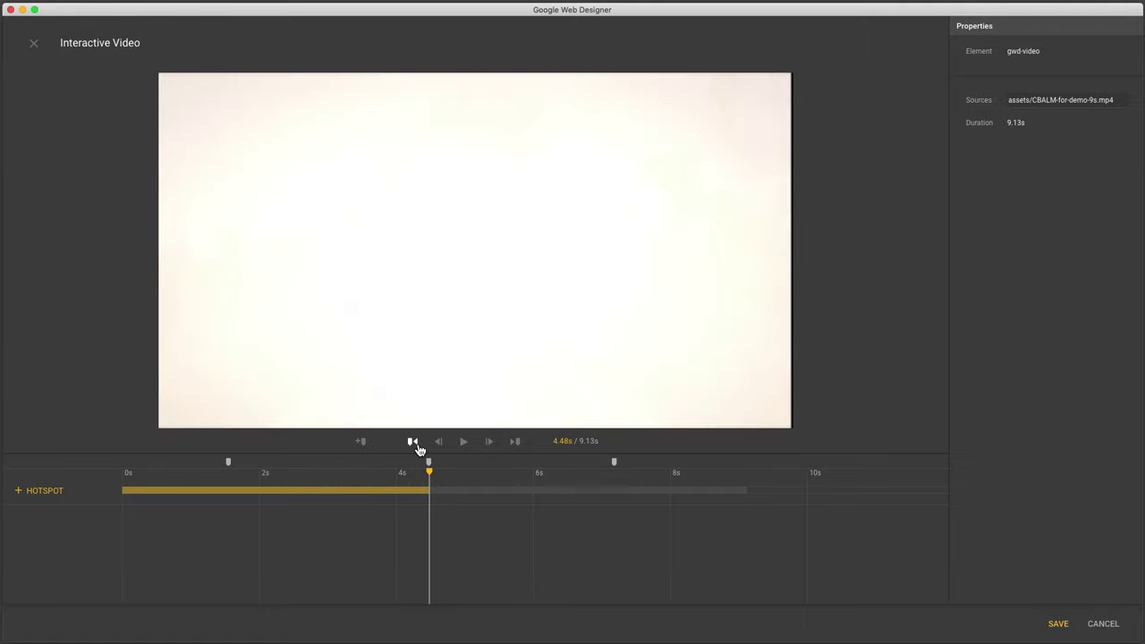
{"action": "left_click", "coordinate": [415, 444]}
{"action": "left_click", "coordinate": [465, 444]}
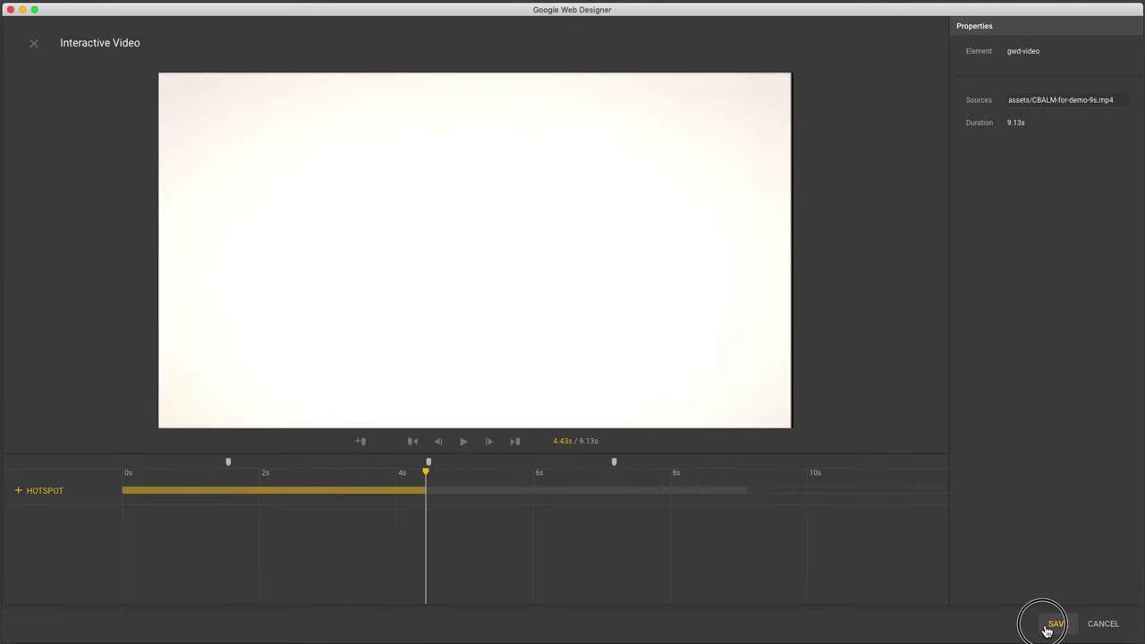
{"action": "left_click", "coordinate": [1047, 625]}
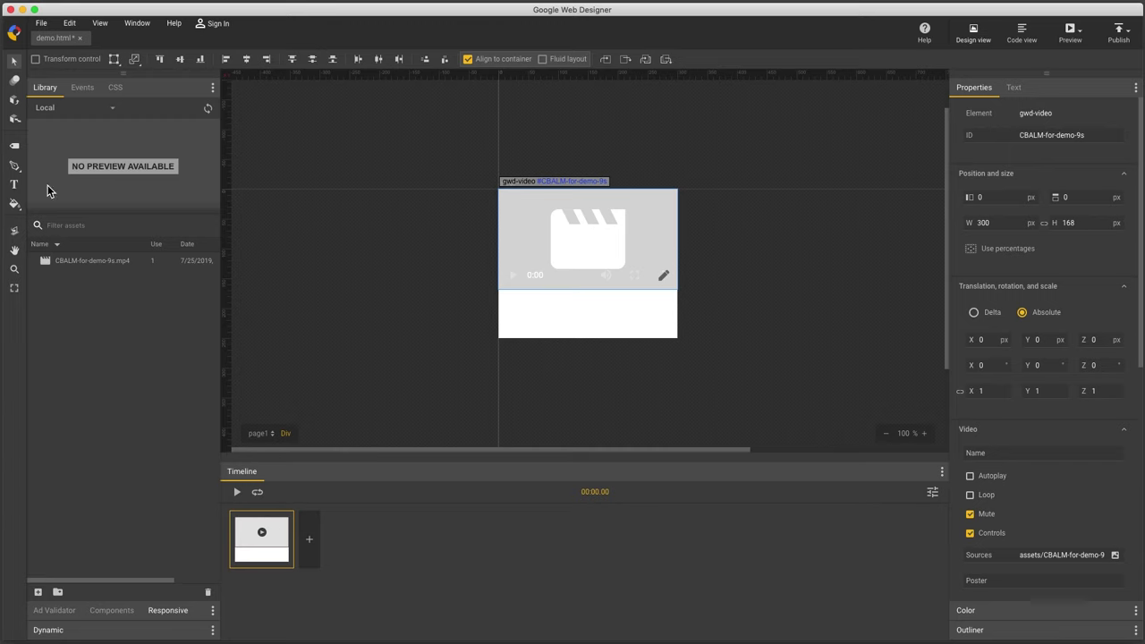
Step: Draw a text box below the video and type 'Text Message 1'
{"action": "left_click", "coordinate": [15, 186]}
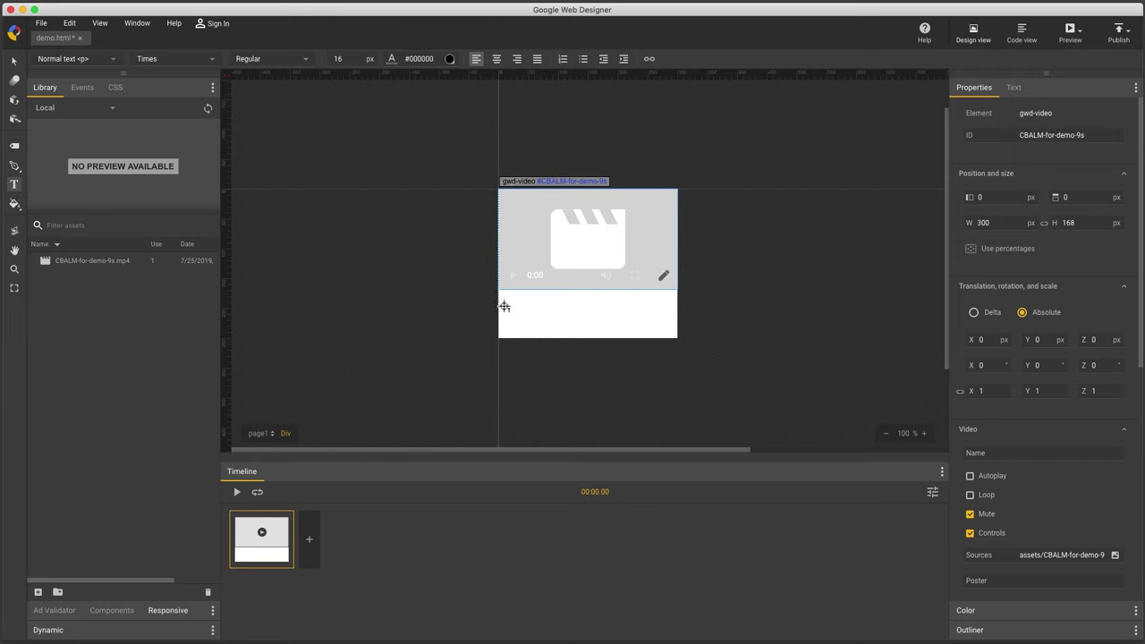
{"action": "left_click_drag", "start_coordinate": [501, 302], "coordinate": [682, 342]}
{"action": "type", "text": "Tex"}
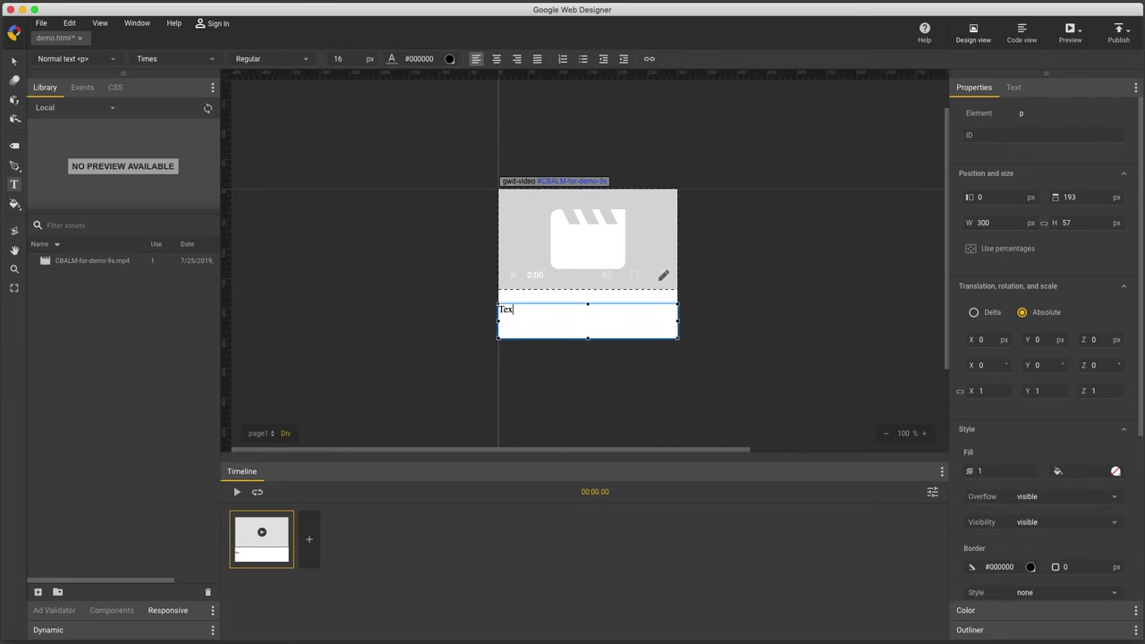
{"action": "type", "text": "t Message 1"}
Step: Format the message text in Arial, centre-aligned, at 24 px
{"action": "left_click", "coordinate": [14, 60]}
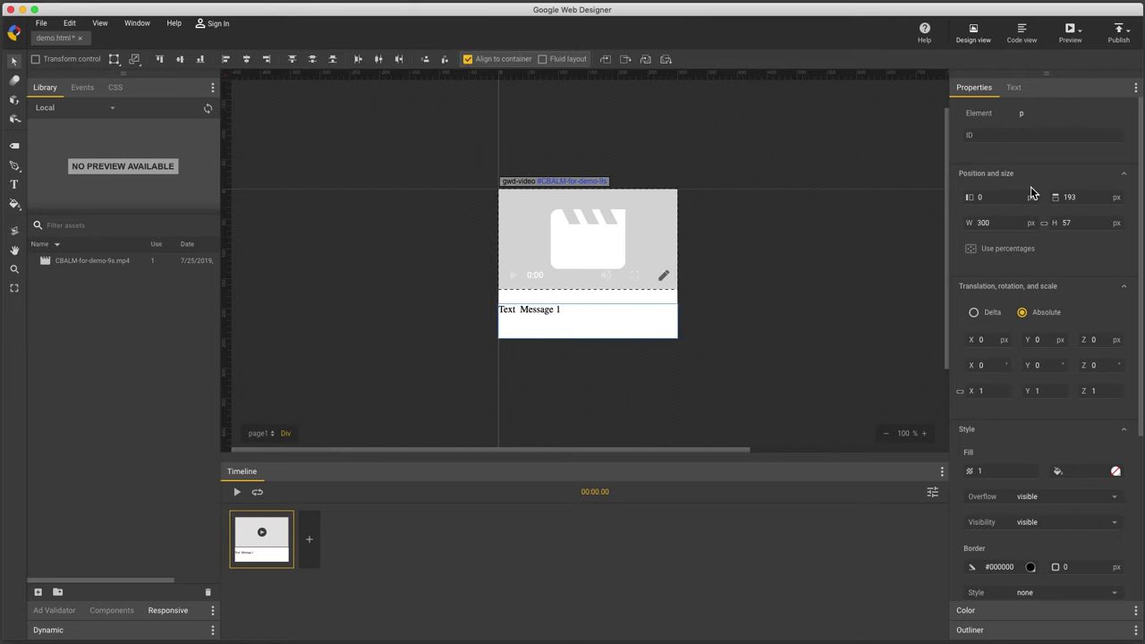
{"action": "left_click", "coordinate": [1014, 88]}
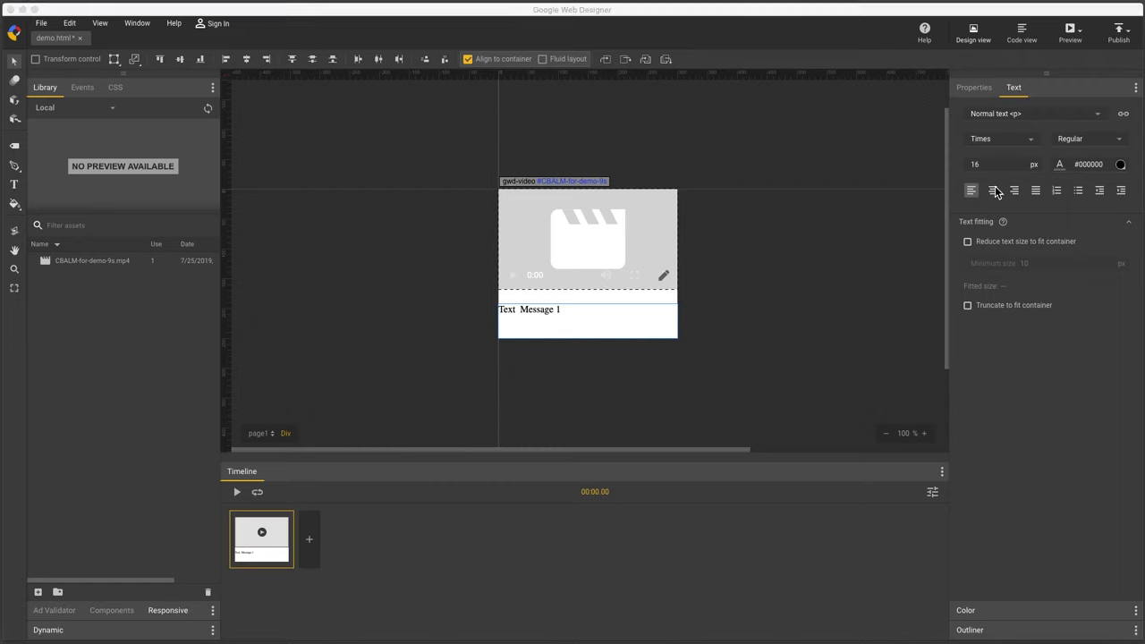
{"action": "left_click", "coordinate": [1010, 141]}
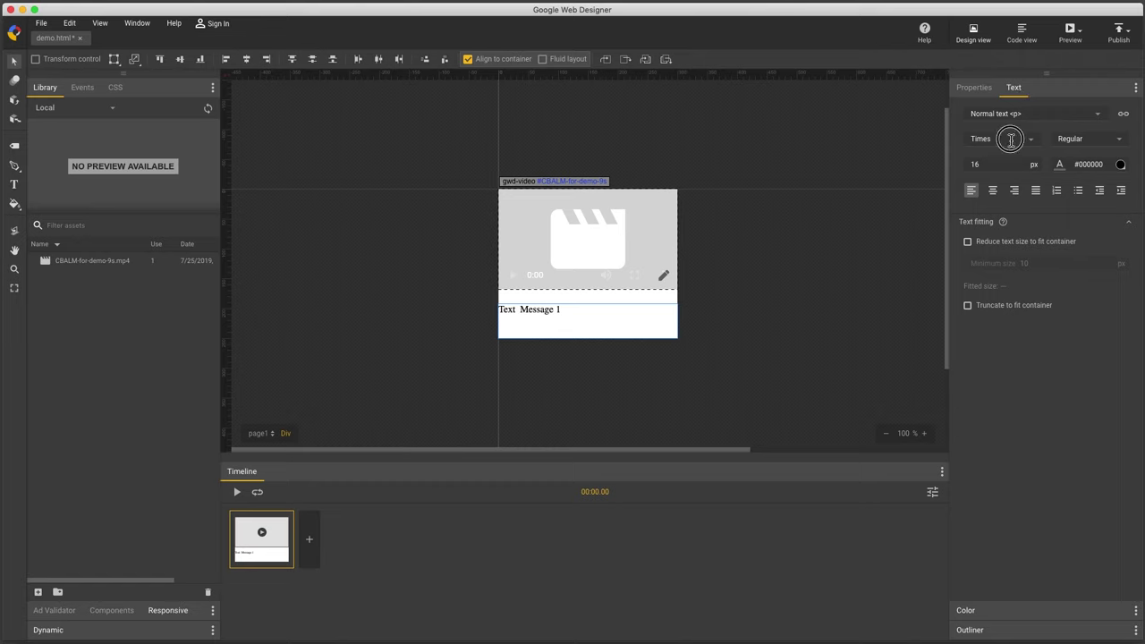
{"action": "left_click", "coordinate": [1011, 138]}
{"action": "left_click", "coordinate": [988, 180]}
{"action": "left_click", "coordinate": [993, 190]}
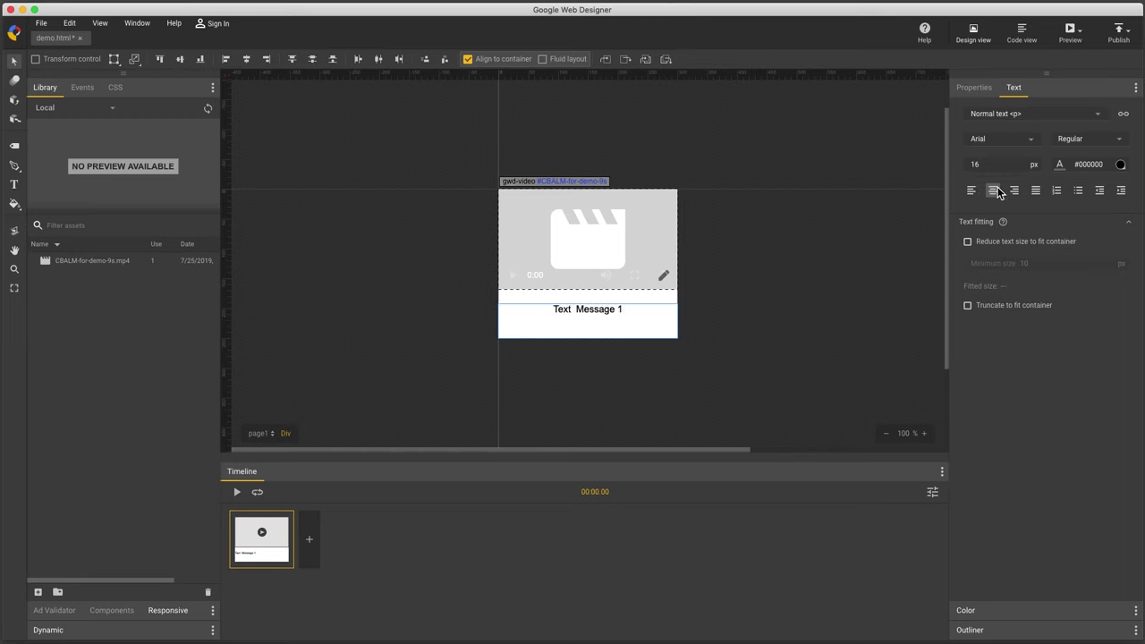
{"action": "left_click", "coordinate": [989, 164]}
{"action": "key", "text": "Up"}
{"action": "key", "text": "Up"}
{"action": "key", "text": "Up"}
{"action": "key", "text": "Up"}
{"action": "key", "text": "Up"}
{"action": "key", "text": "Up"}
{"action": "key", "text": "Up"}
{"action": "key", "text": "Up"}
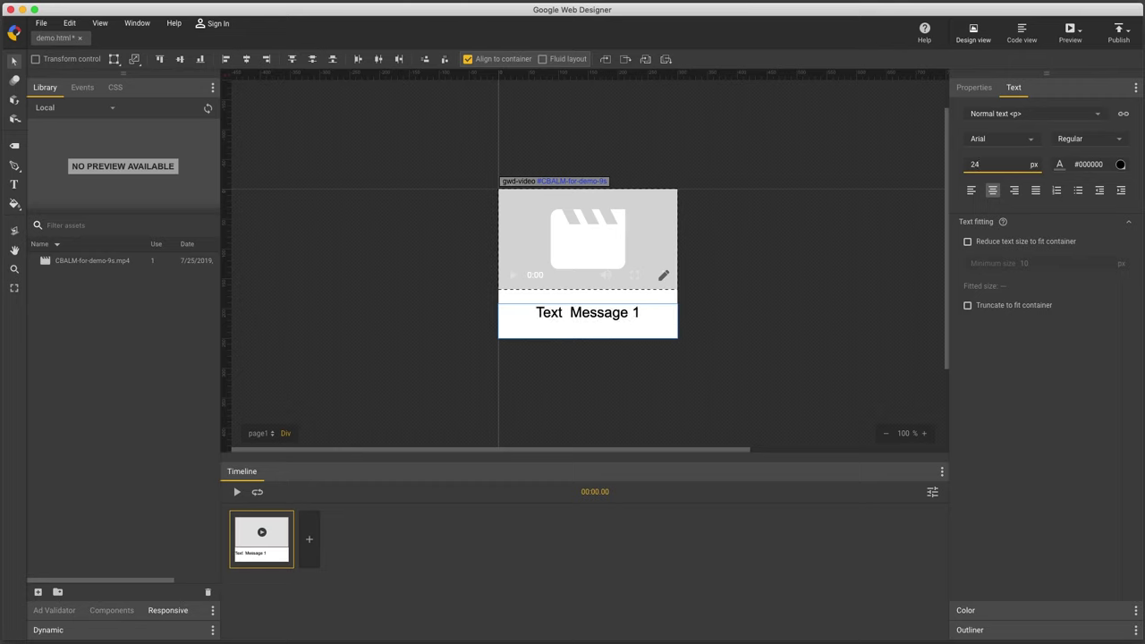
Step: Show the timeline layers and set the text element's ID to text1
{"action": "left_click", "coordinate": [936, 494]}
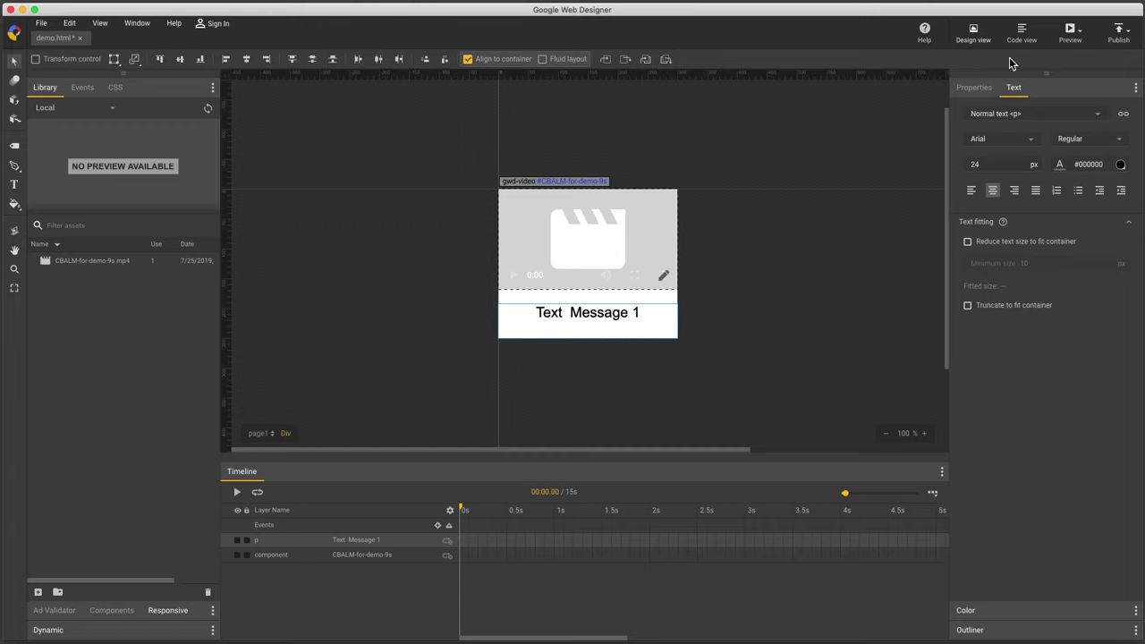
{"action": "left_click", "coordinate": [977, 88]}
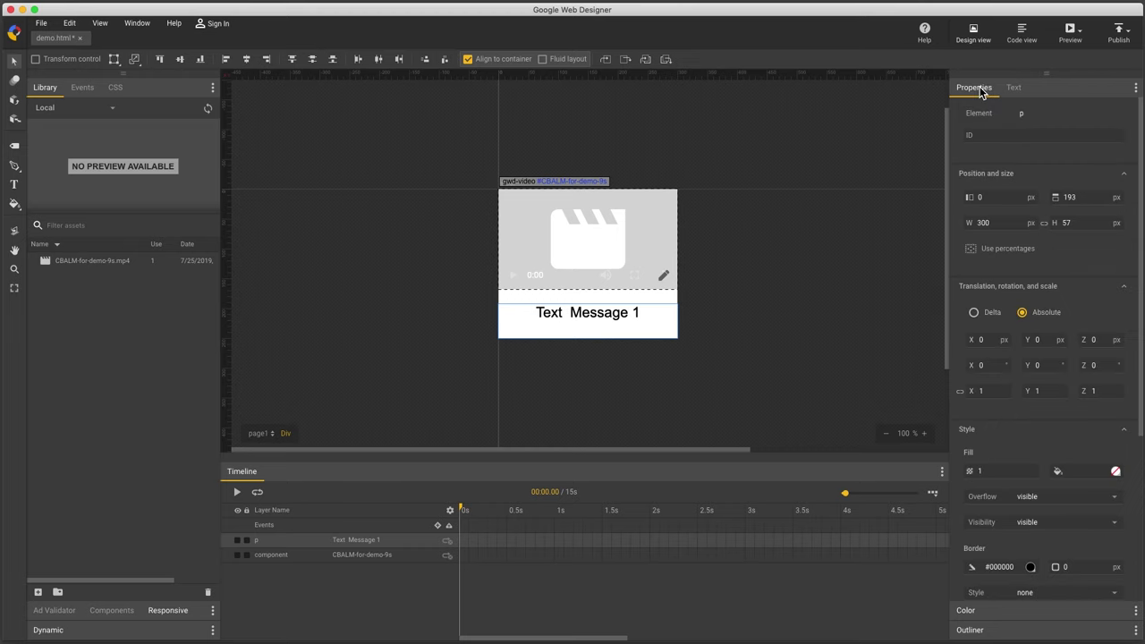
{"action": "left_click", "coordinate": [1022, 139]}
{"action": "type", "text": "text1"}
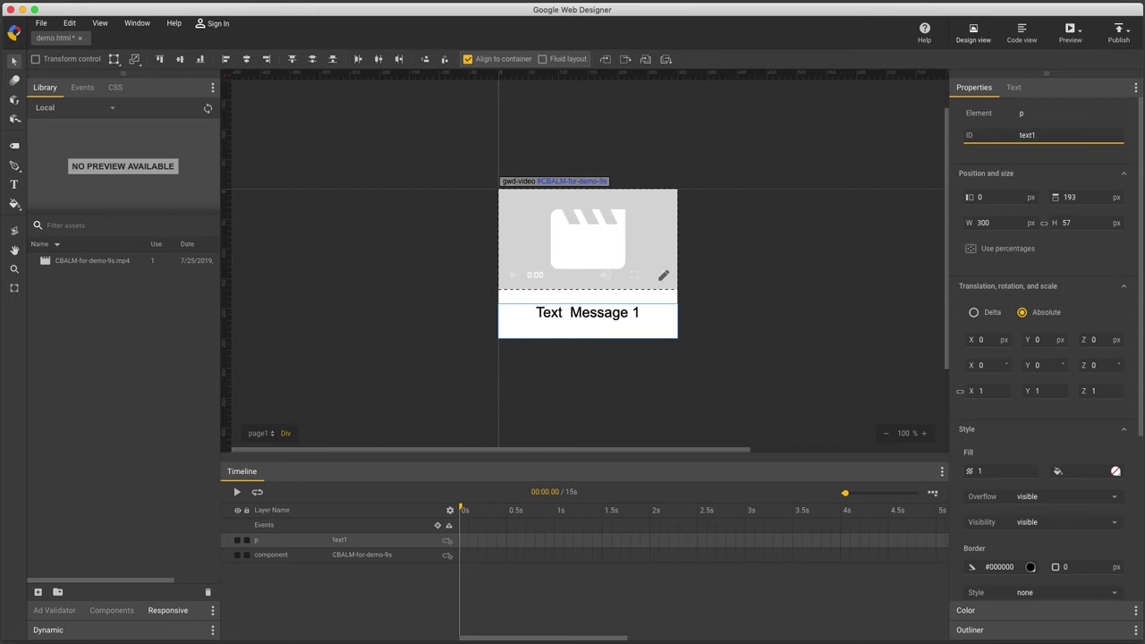
{"action": "left_click", "coordinate": [397, 548]}
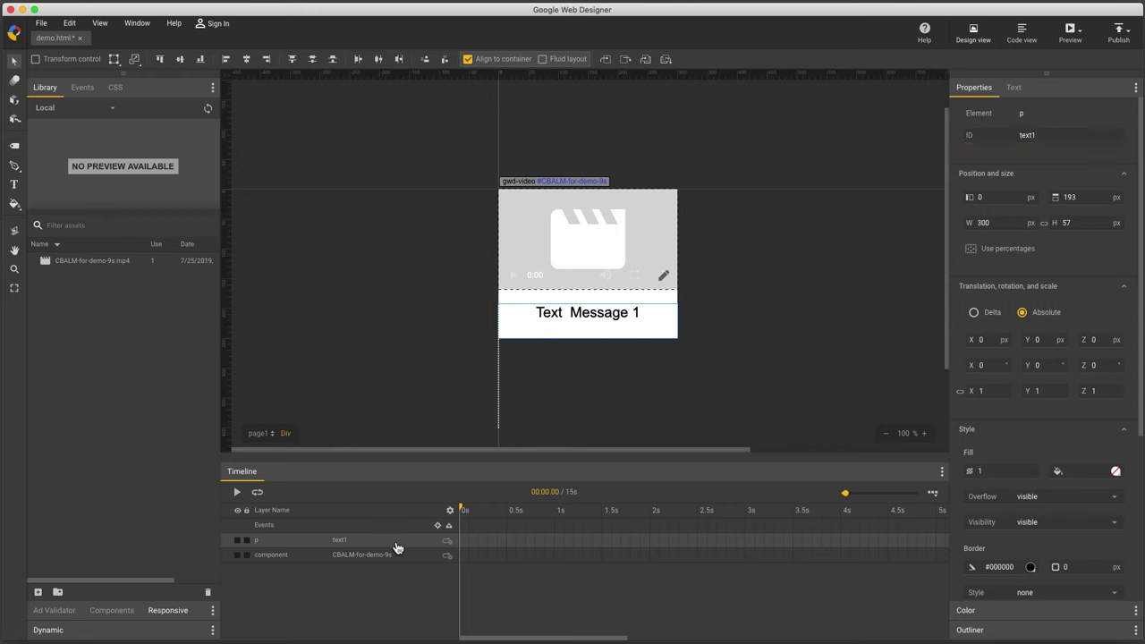
Step: Duplicate the text layer and rename the copy to text2
{"action": "key", "text": "super+d"}
{"action": "left_click", "coordinate": [355, 544]}
{"action": "double_click", "coordinate": [355, 544]}
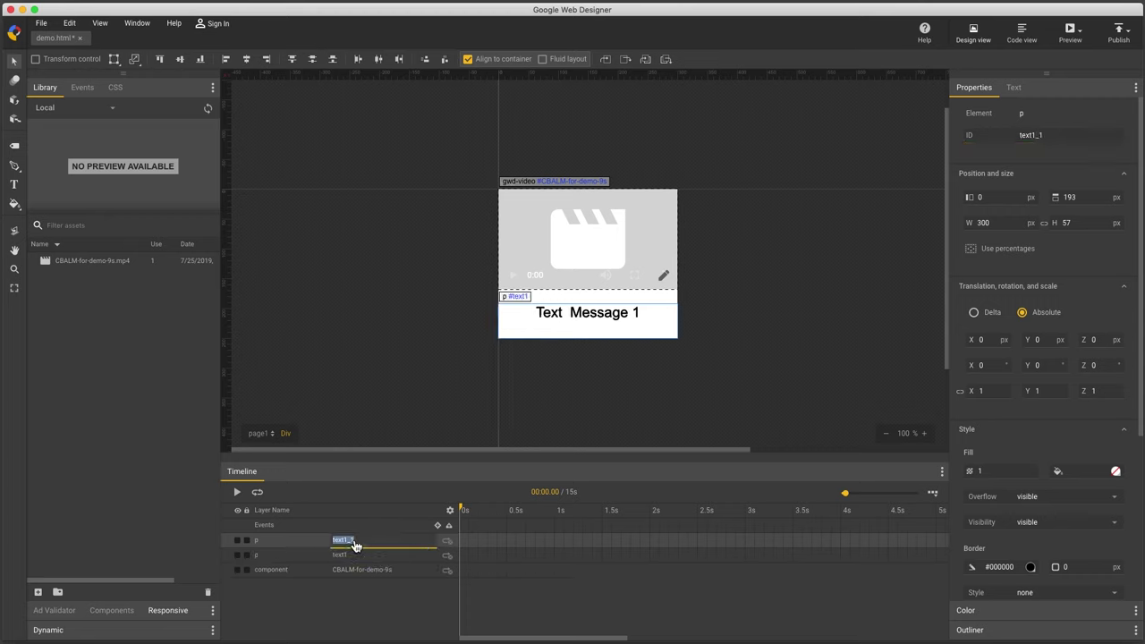
{"action": "key", "text": "Right"}
{"action": "key", "text": "BackSpace"}
{"action": "type", "text": "2"}
{"action": "key", "text": "Return"}
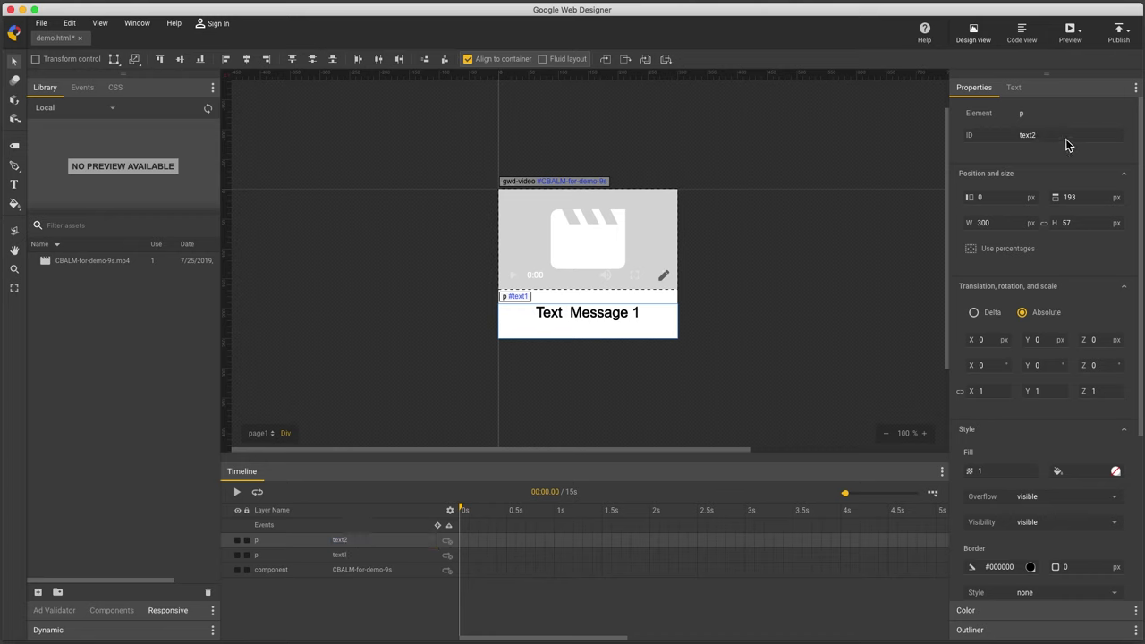
Step: Hide text1 and change text2 to read 'Click a product to learn more.'
{"action": "left_click", "coordinate": [238, 556]}
{"action": "left_click", "coordinate": [14, 185]}
{"action": "left_click", "coordinate": [544, 313]}
{"action": "left_click", "coordinate": [641, 318]}
{"action": "left_click_drag", "start_coordinate": [641, 317], "coordinate": [531, 312]}
{"action": "type", "text": "Click "}
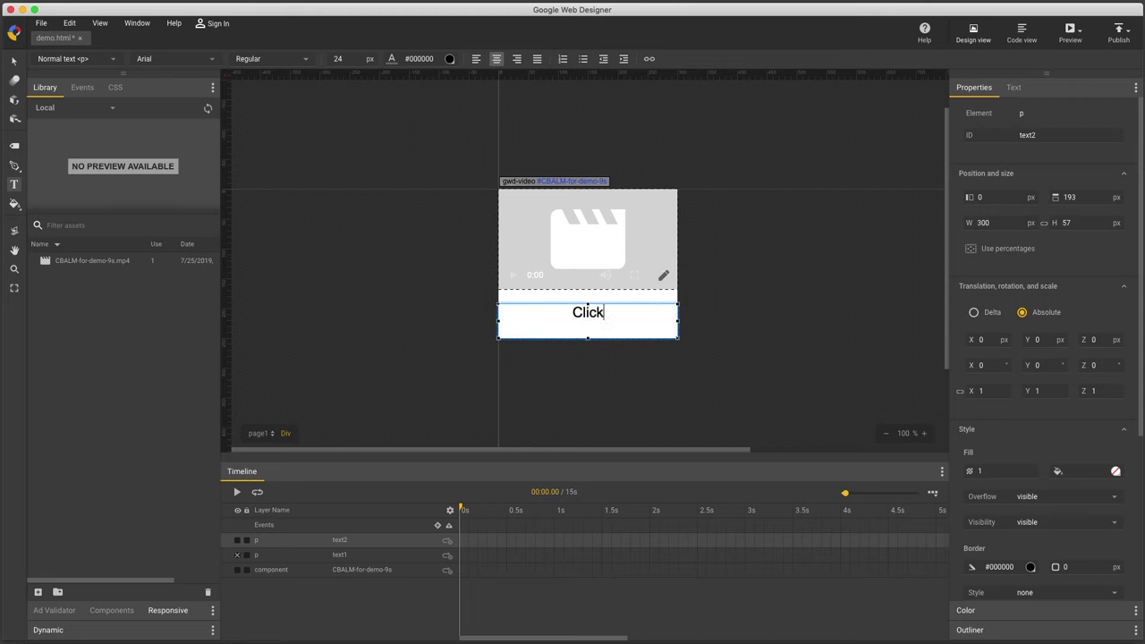
{"action": "type", "text": "a product t"}
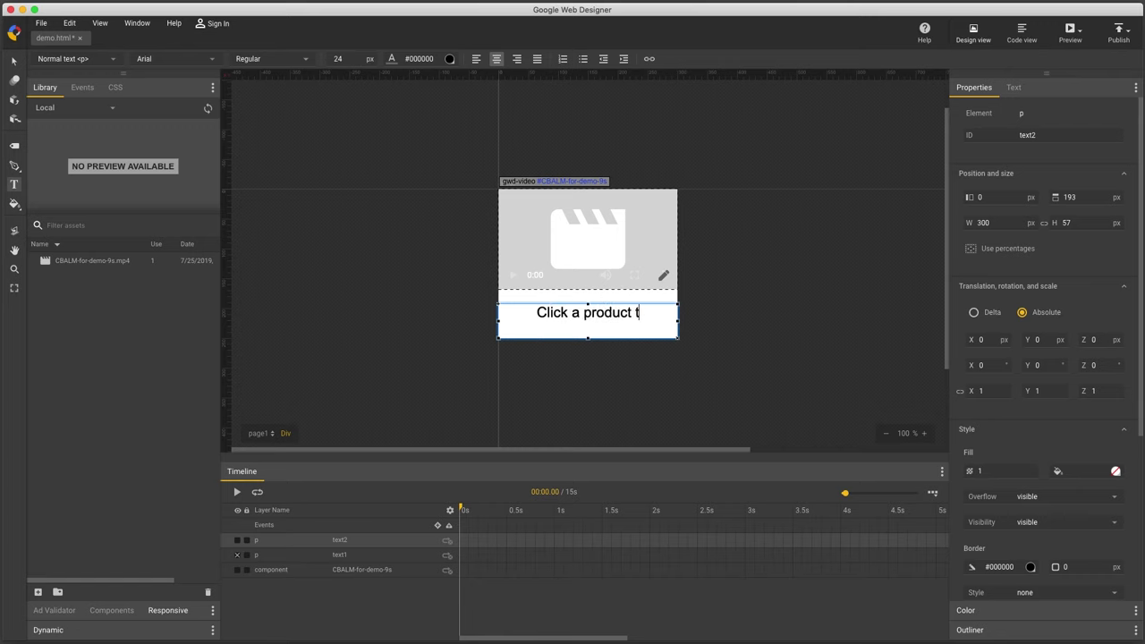
{"action": "type", "text": "o learn "}
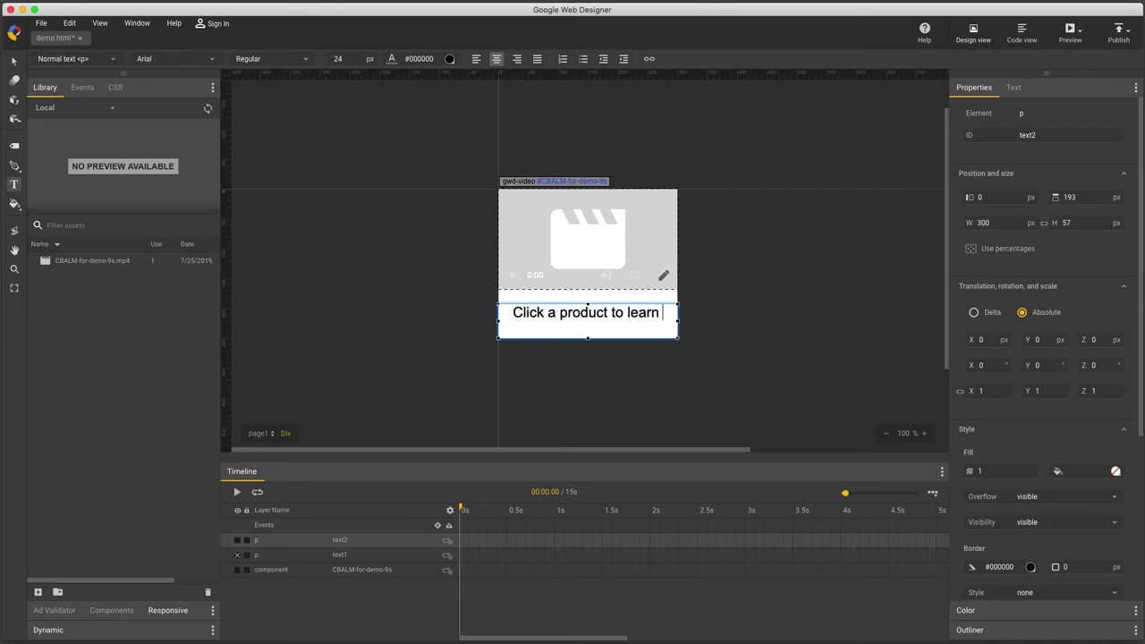
{"action": "type", "text": "more."}
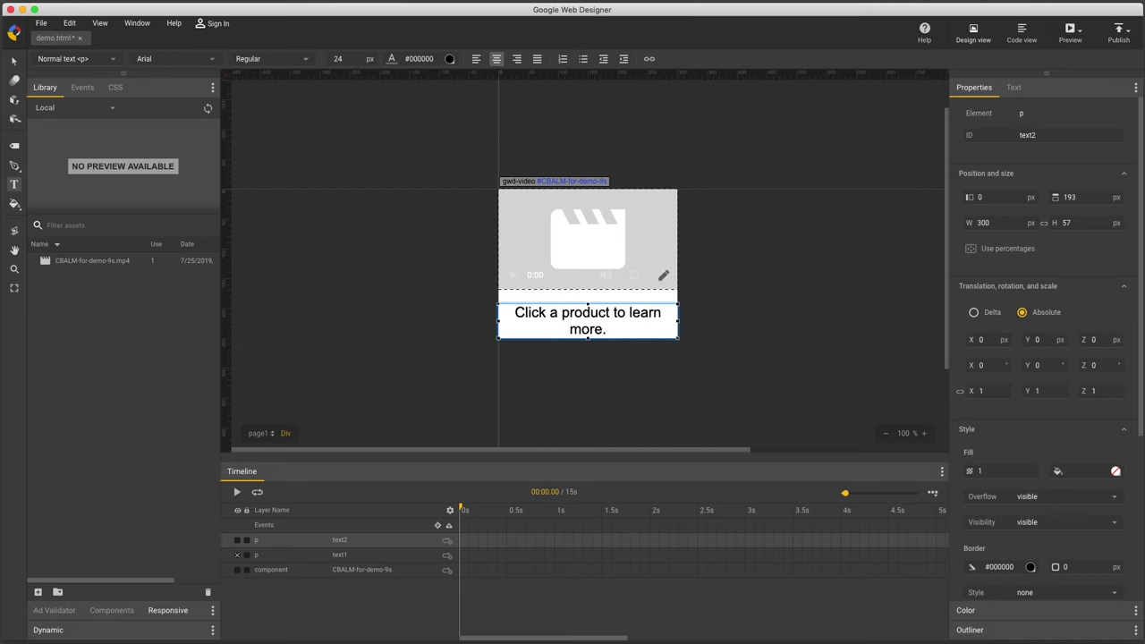
Step: Set the text2 message's font size to 16 px
{"action": "left_click", "coordinate": [16, 63]}
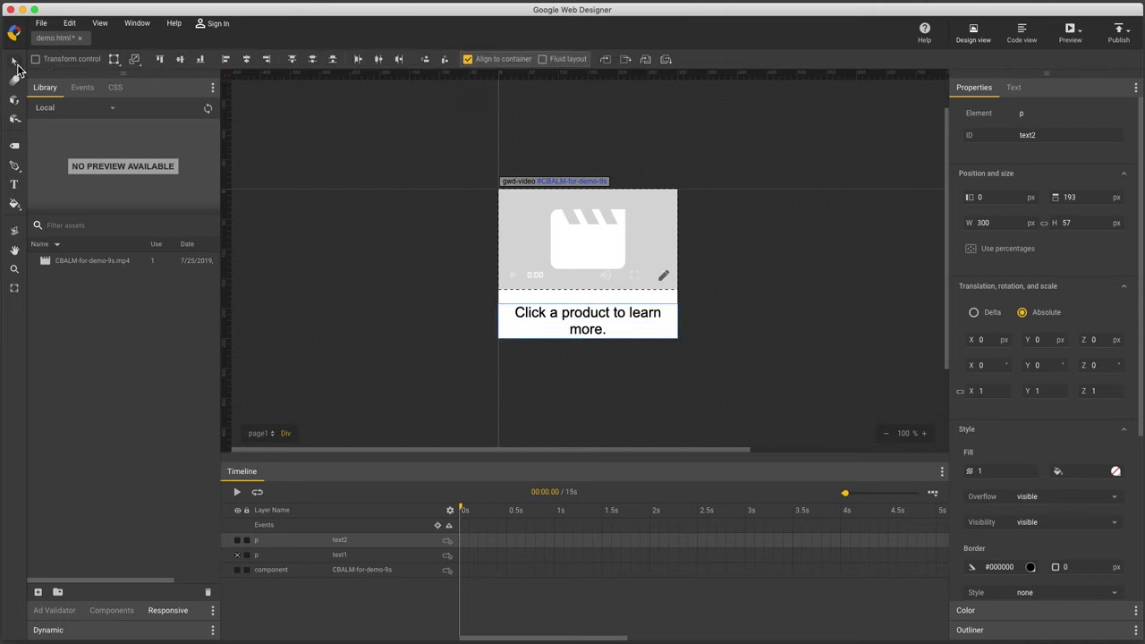
{"action": "left_click", "coordinate": [1013, 90]}
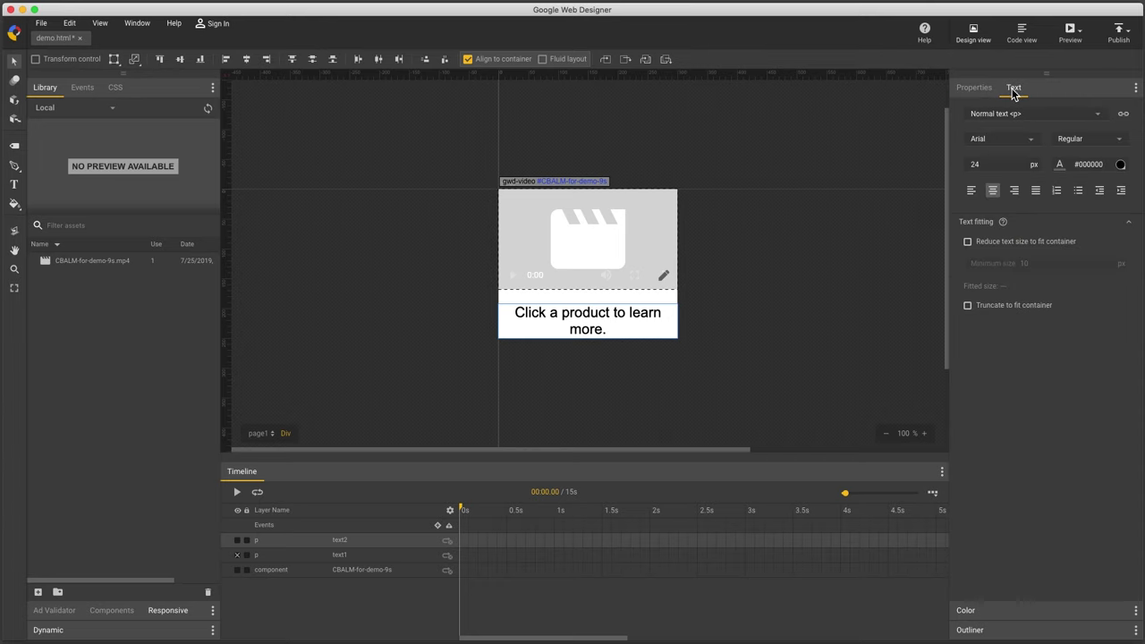
{"action": "left_click", "coordinate": [1000, 169]}
{"action": "type", "text": "18"}
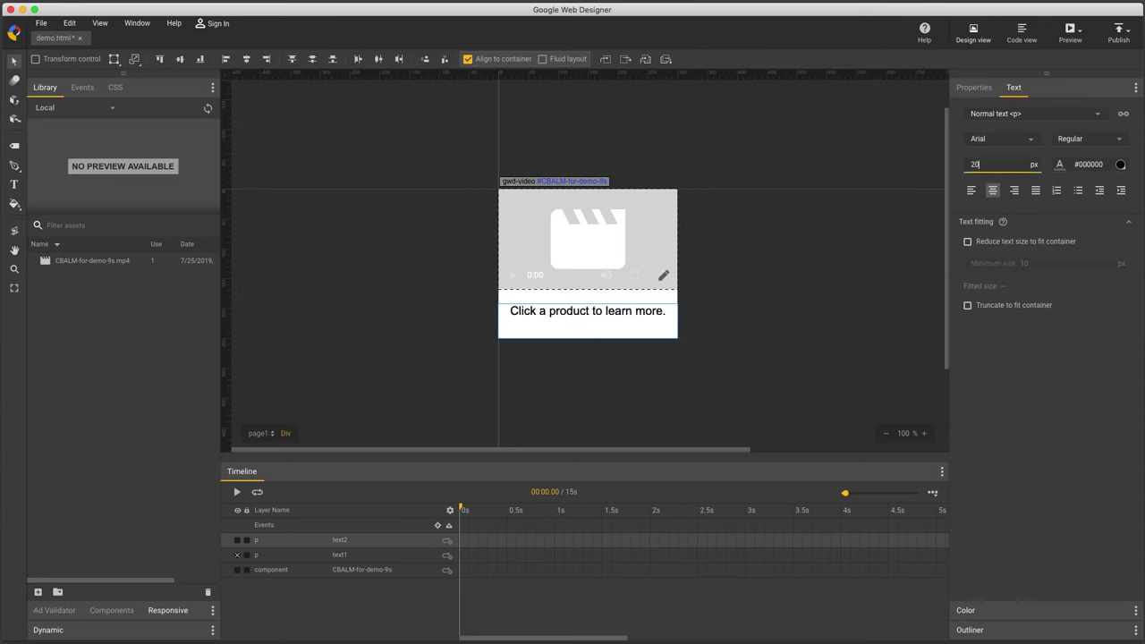
{"action": "key", "text": "Down"}
{"action": "key", "text": "Down"}
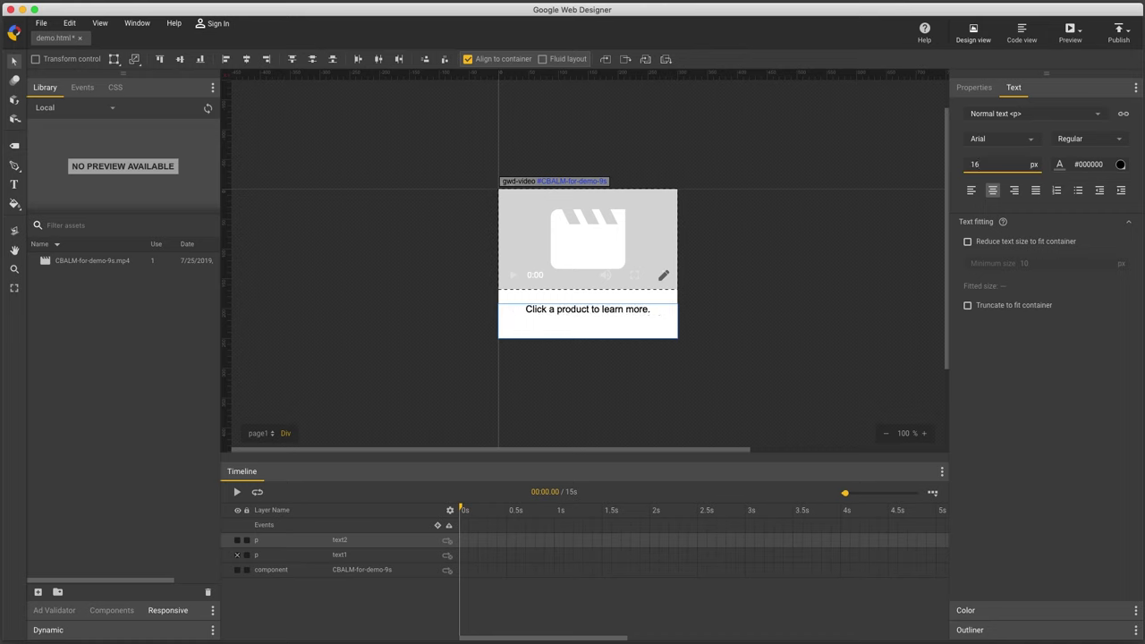
Step: Unhide text1, select both text layers, and set their opacity to 0
{"action": "left_click", "coordinate": [237, 554]}
{"action": "left_click", "coordinate": [295, 558]}
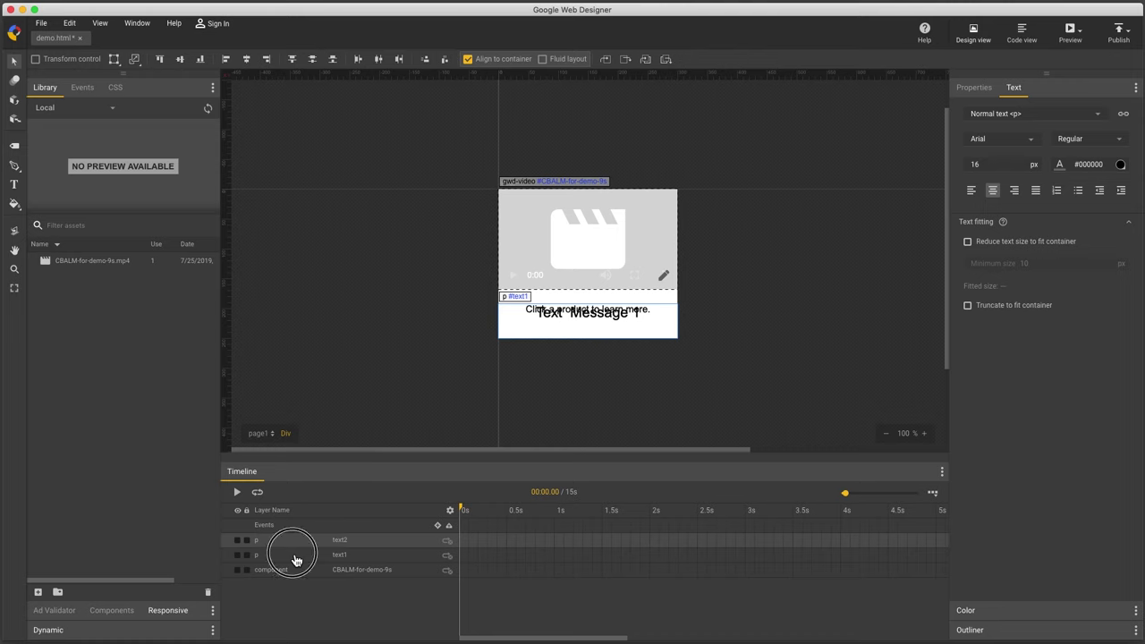
{"action": "left_click", "coordinate": [976, 88]}
{"action": "scroll", "coordinate": [987, 329], "scroll_direction": "down", "scroll_amount": 1}
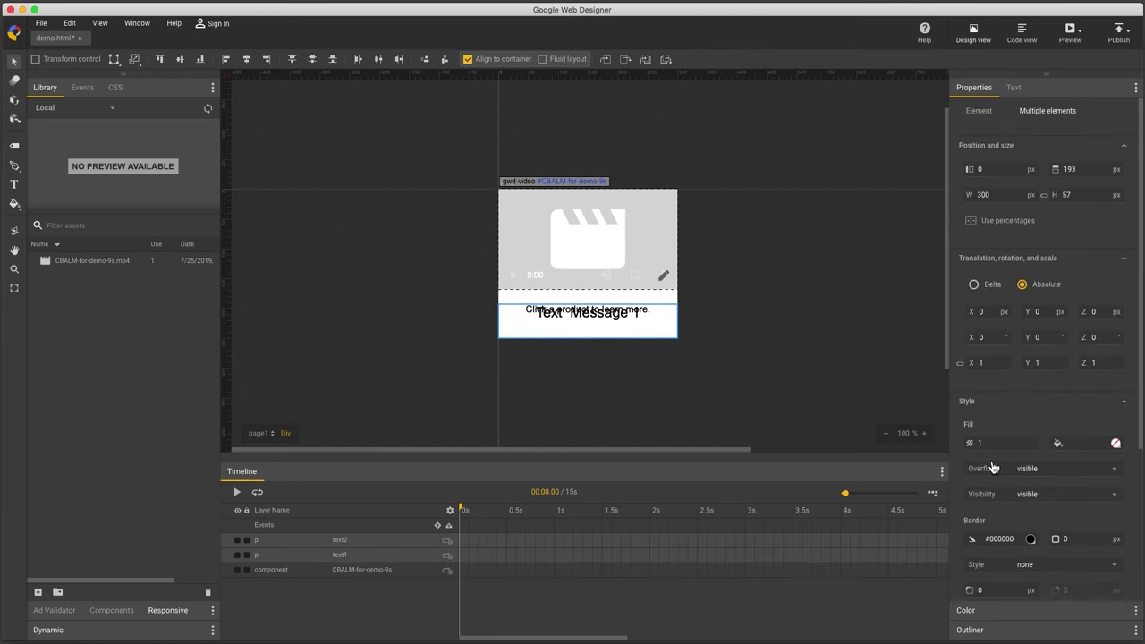
{"action": "left_click", "coordinate": [1000, 438]}
{"action": "key", "text": "Return"}
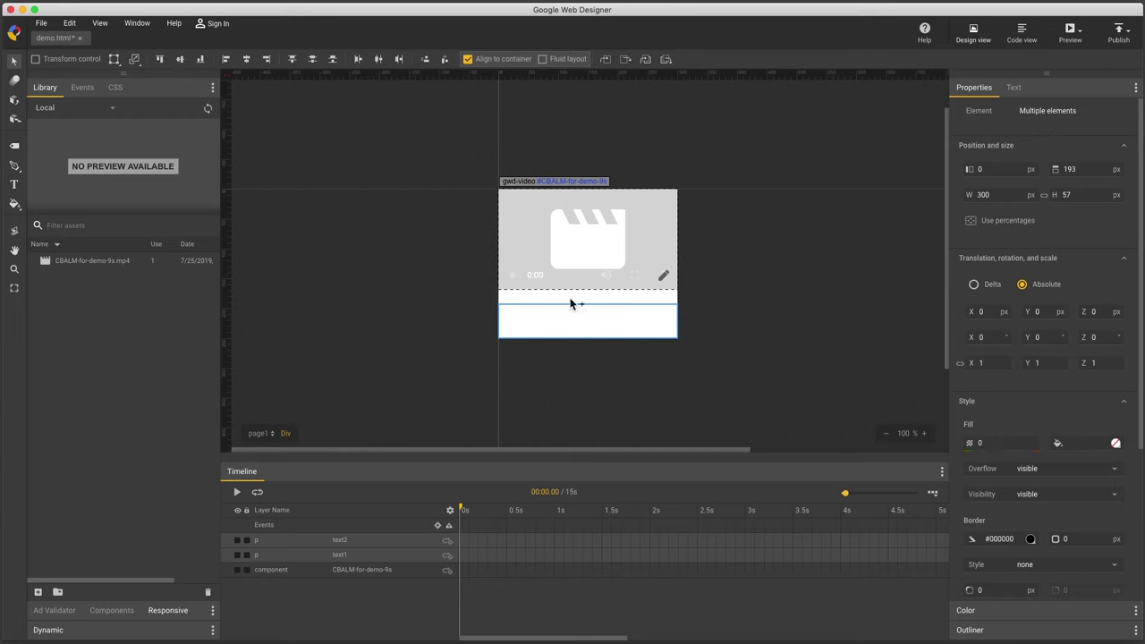
Step: Create a cue_point_1 'Cue point reached' event with a CSS Set styles action on text1
{"action": "left_click", "coordinate": [80, 91]}
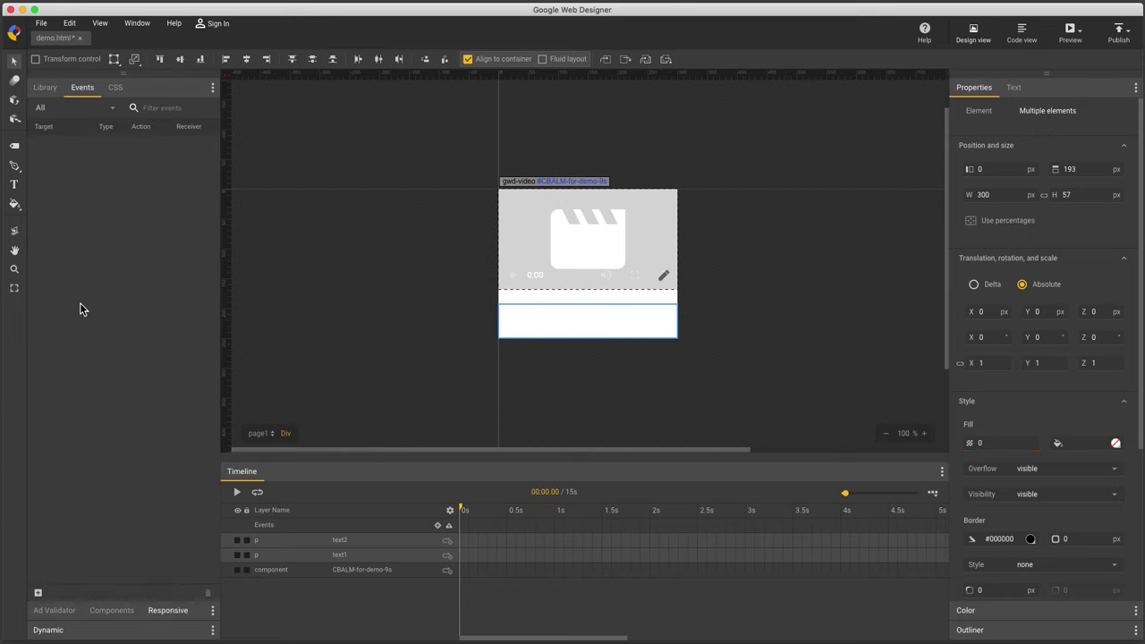
{"action": "left_click", "coordinate": [38, 594]}
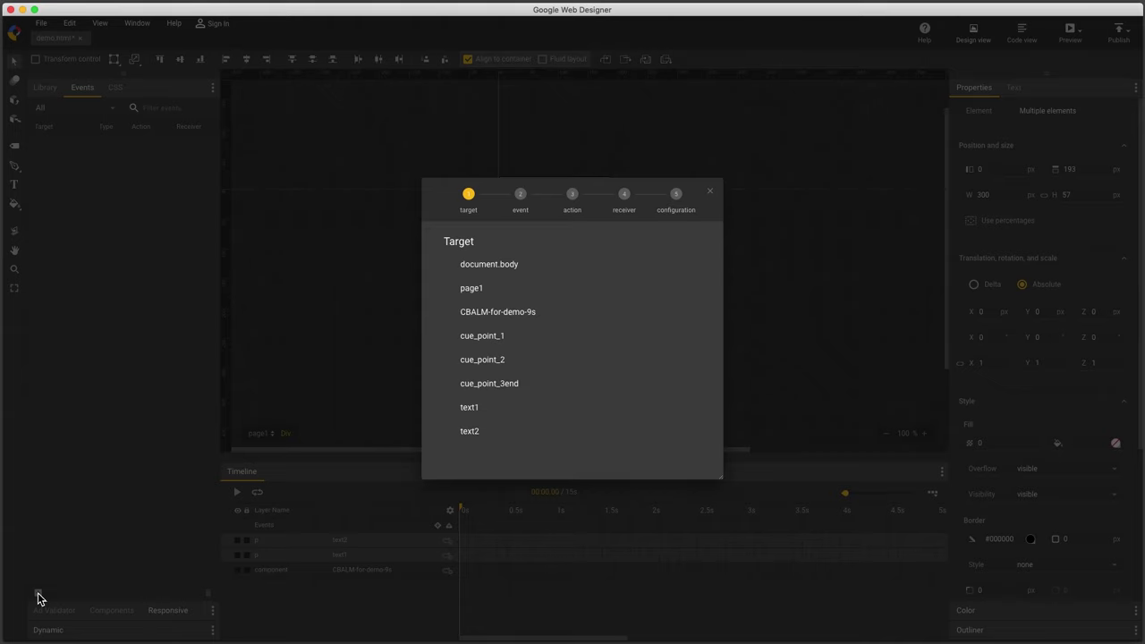
{"action": "left_click", "coordinate": [474, 338]}
{"action": "left_click", "coordinate": [478, 313]}
{"action": "left_click", "coordinate": [491, 336]}
{"action": "left_click", "coordinate": [468, 267]}
{"action": "left_click", "coordinate": [490, 289]}
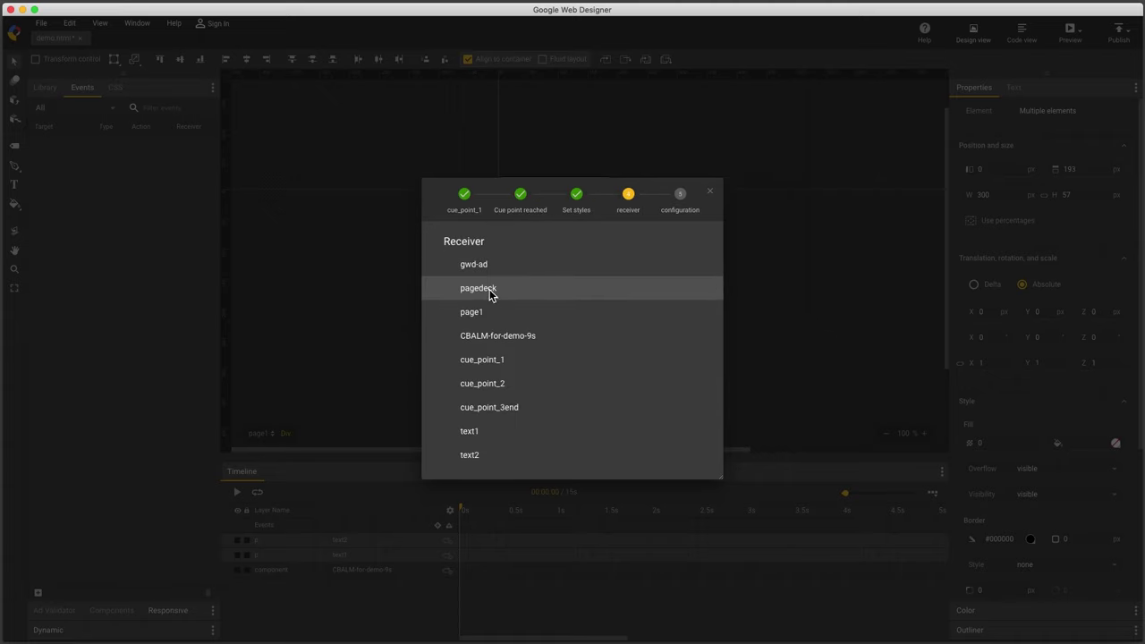
{"action": "left_click", "coordinate": [475, 431]}
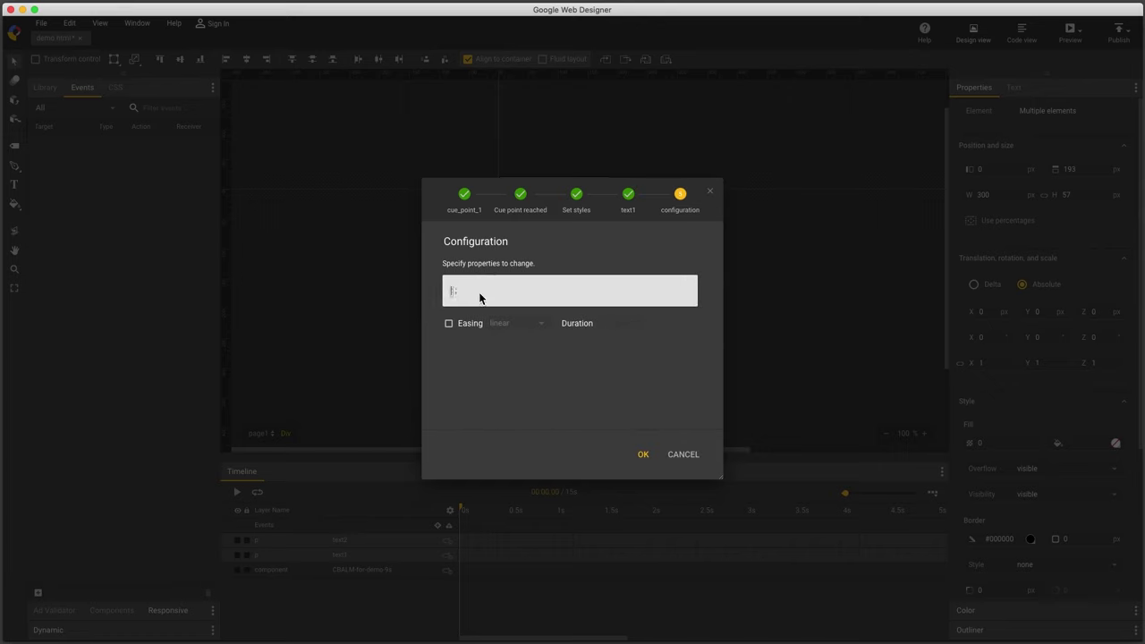
Step: Give the action opacity: 1 with linear easing over 0.5 s and confirm
{"action": "type", "text": "opacity: 1;"}
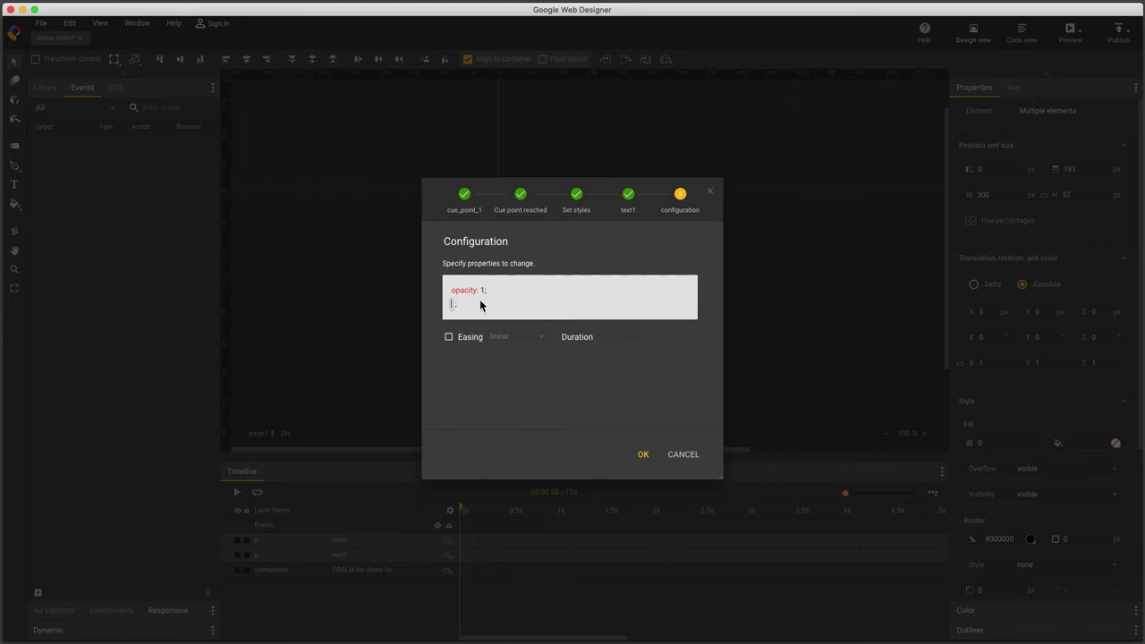
{"action": "left_click", "coordinate": [449, 339]}
{"action": "left_click", "coordinate": [607, 339]}
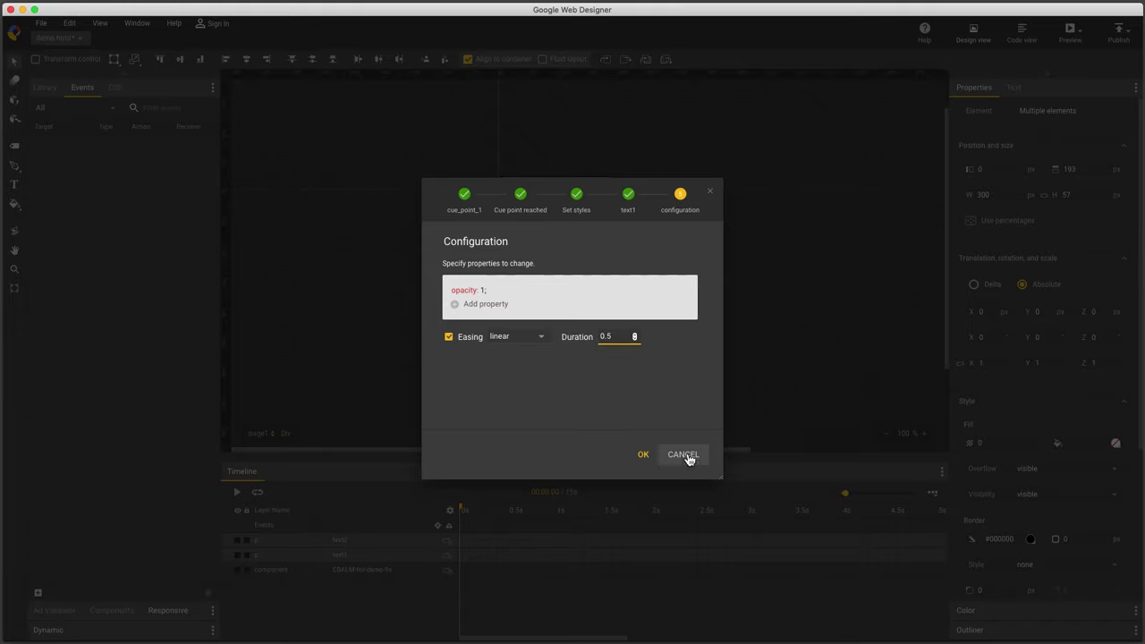
{"action": "left_click", "coordinate": [643, 455]}
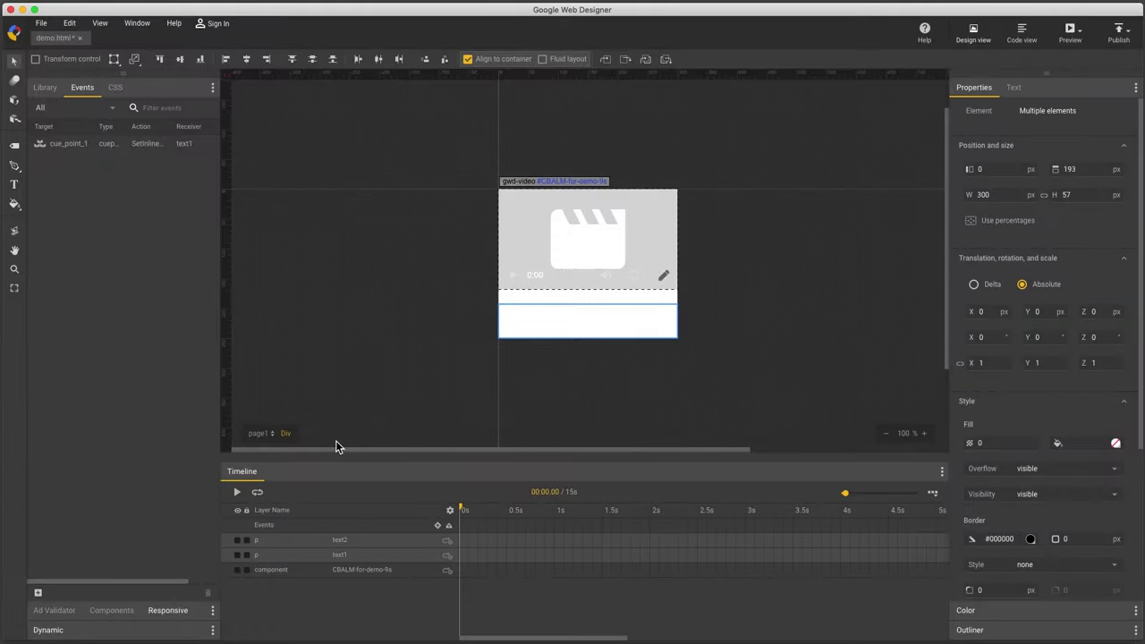
Step: Create a cue_point_2 'Cue point reached' event with a CSS Set styles action on text1
{"action": "left_click", "coordinate": [38, 594]}
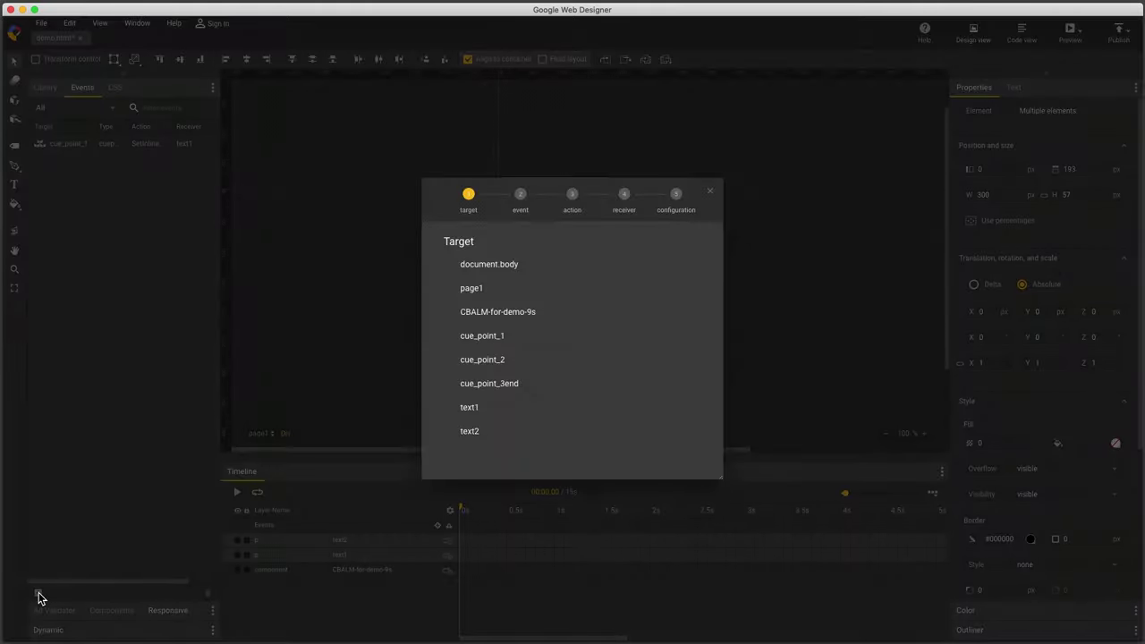
{"action": "left_click", "coordinate": [489, 362]}
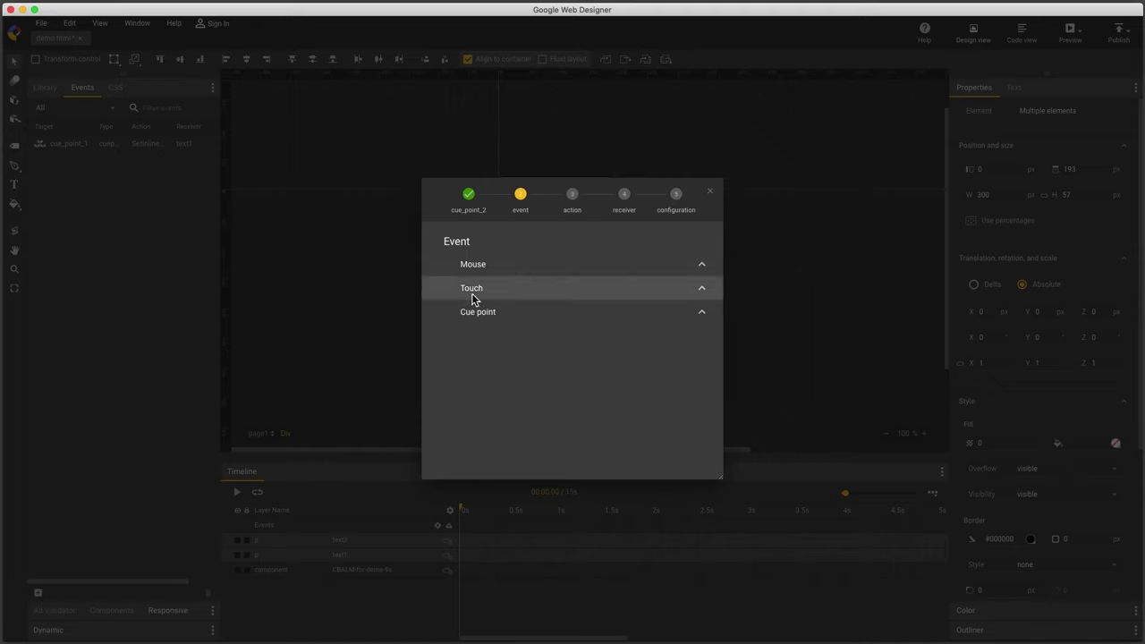
{"action": "left_click", "coordinate": [475, 315]}
{"action": "left_click", "coordinate": [480, 335]}
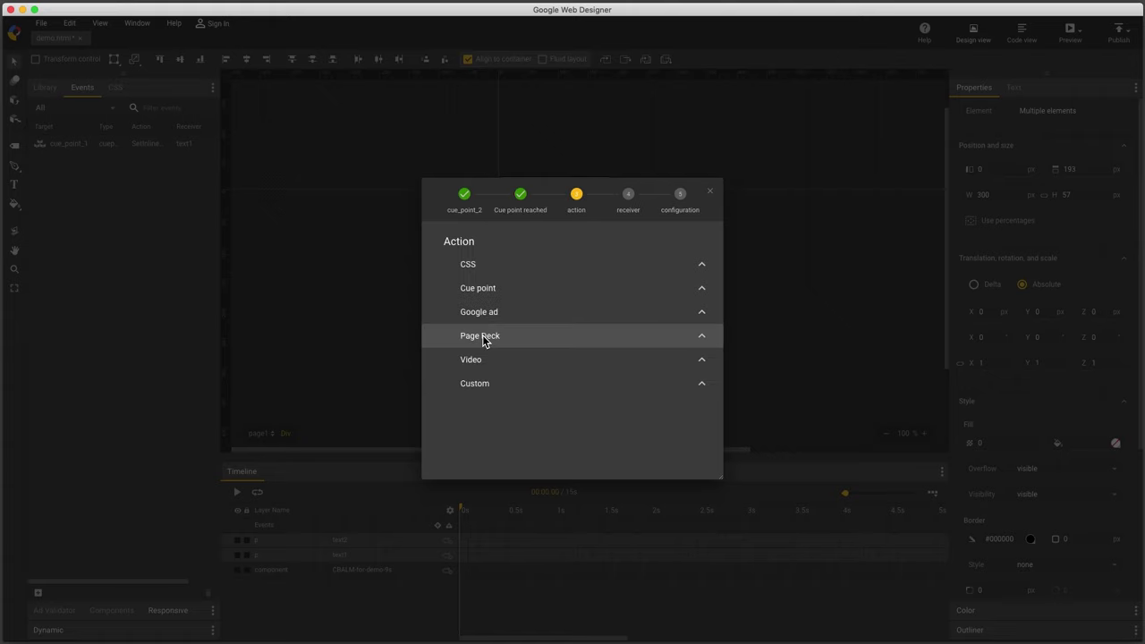
{"action": "left_click", "coordinate": [464, 267]}
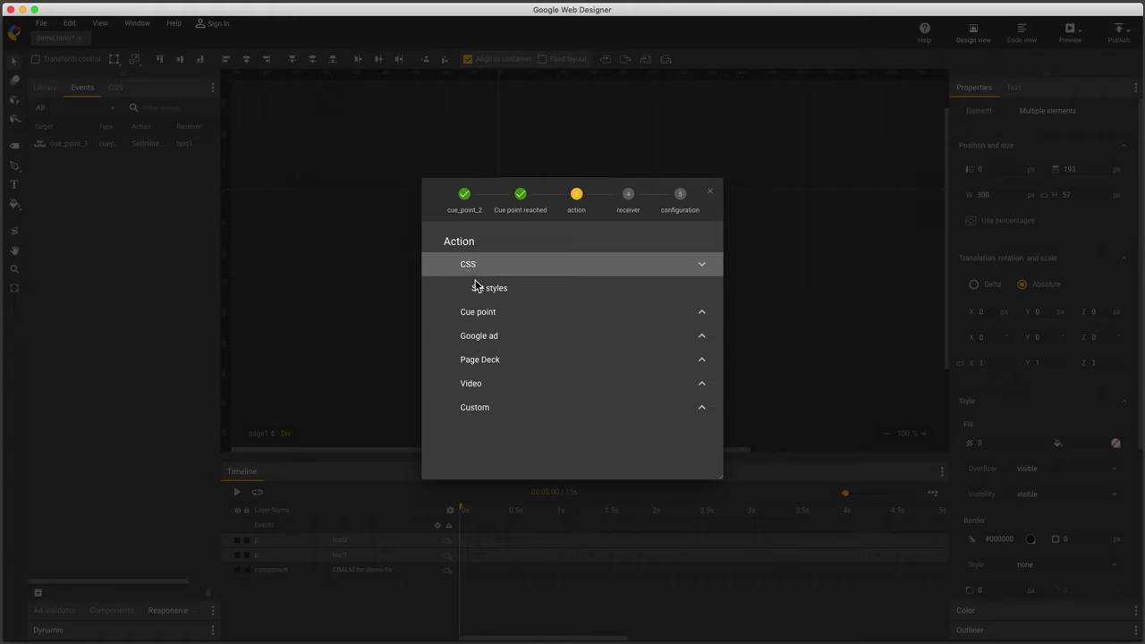
{"action": "left_click", "coordinate": [480, 289]}
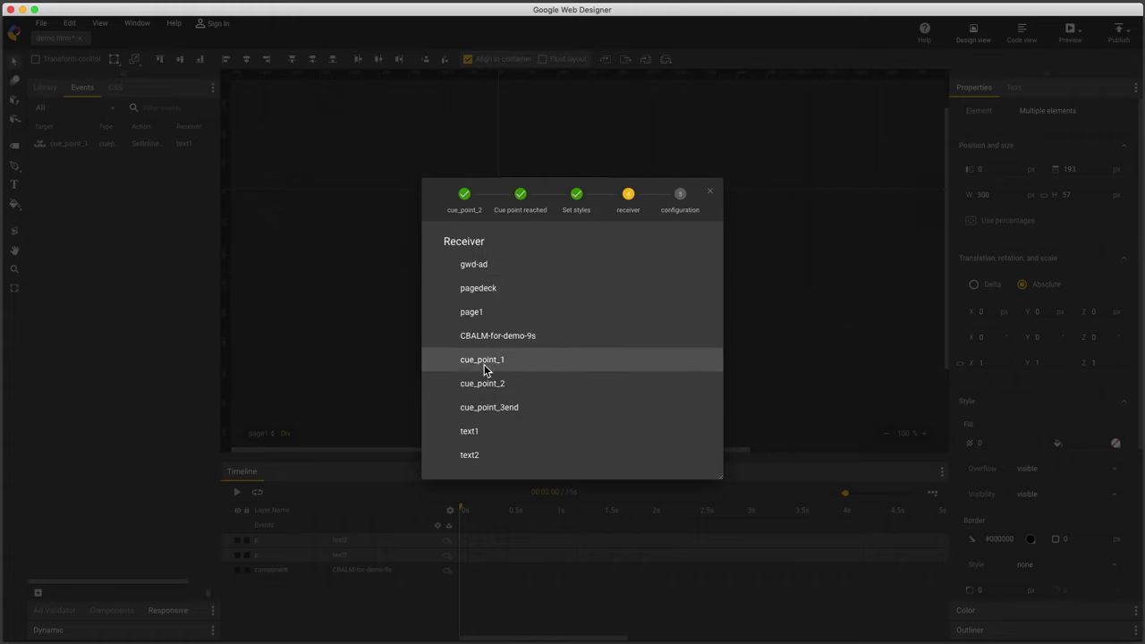
{"action": "left_click", "coordinate": [468, 432]}
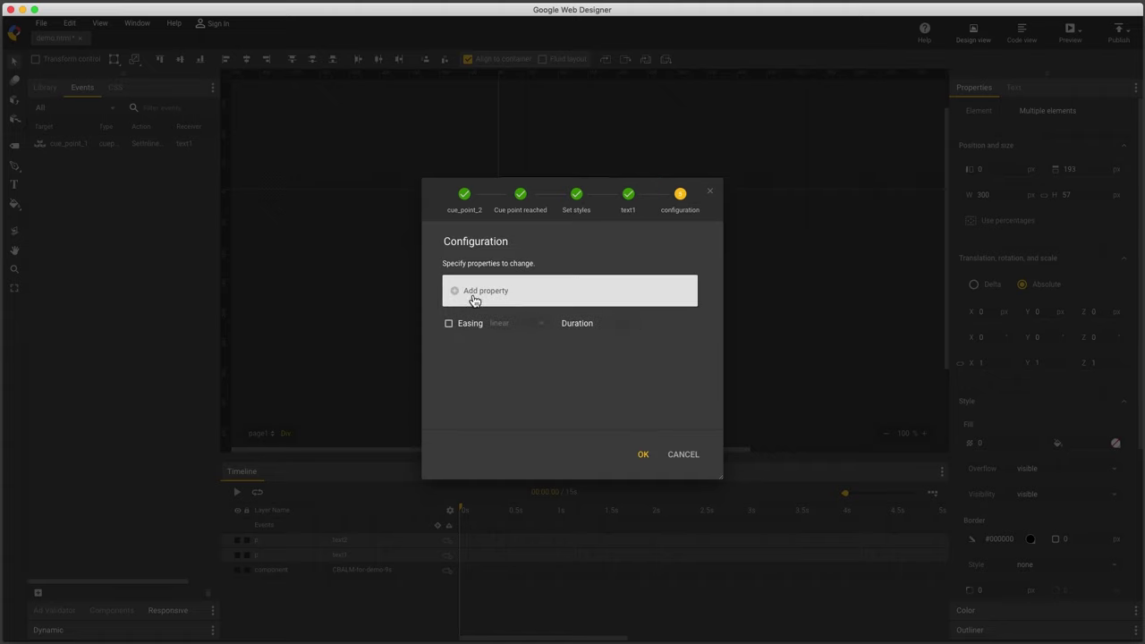
Step: Give the action opacity 0 with easing over .5 s and confirm
{"action": "left_click", "coordinate": [473, 297]}
{"action": "type", "text": "opacity: 0;"}
{"action": "key", "text": "Return"}
{"action": "key", "text": "Return"}
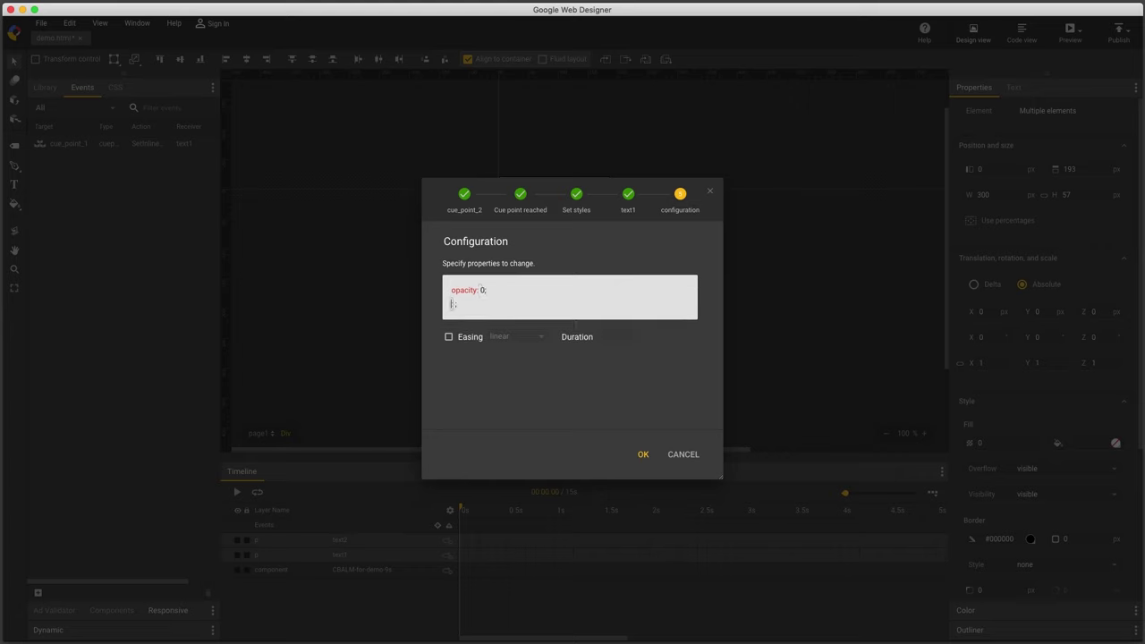
{"action": "left_click", "coordinate": [449, 338]}
{"action": "key", "text": "BackSpace"}
{"action": "type", "text": ".5"}
{"action": "left_click", "coordinate": [642, 454]}
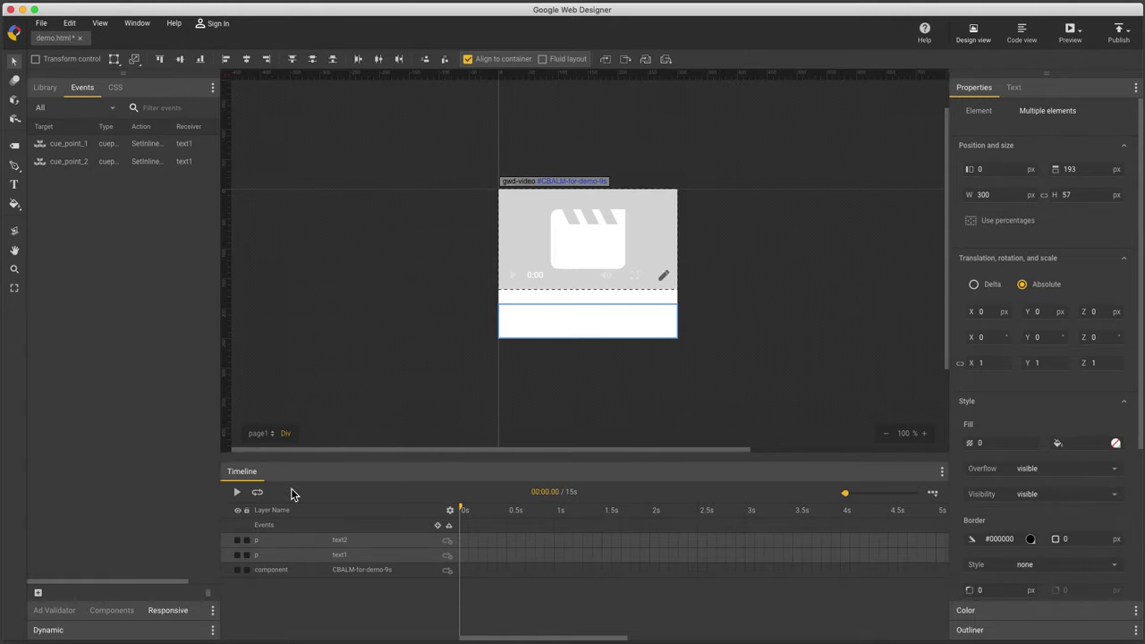
Step: Create a cue_point_3end 'Cue point reached' event with a CSS Set styles action on text2
{"action": "left_click", "coordinate": [38, 592]}
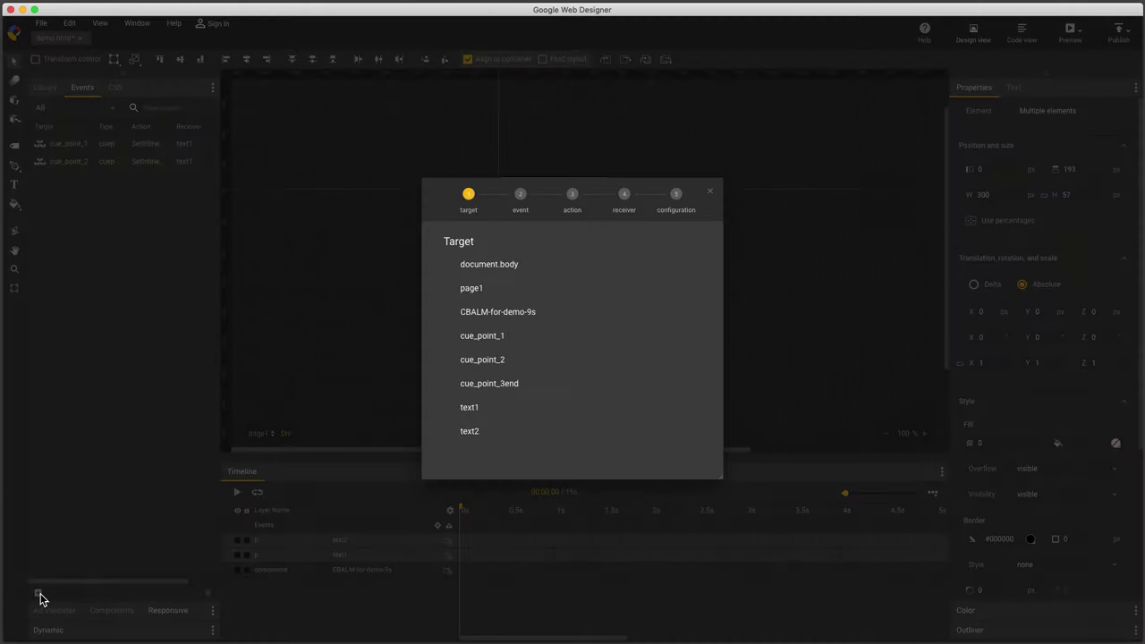
{"action": "left_click", "coordinate": [512, 383]}
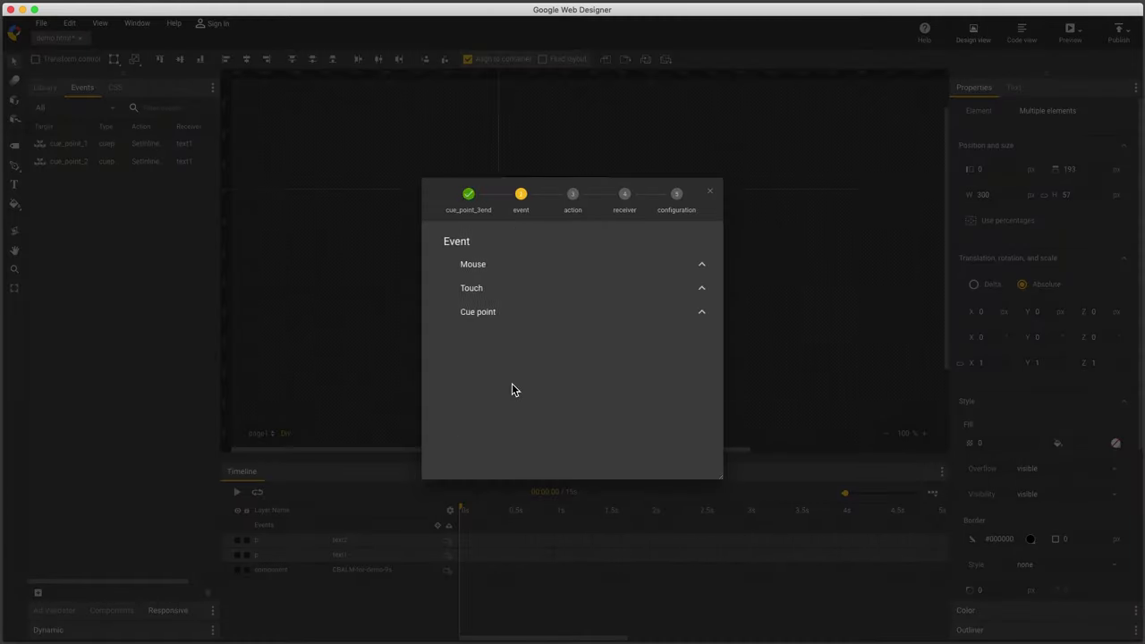
{"action": "left_click", "coordinate": [491, 315]}
{"action": "left_click", "coordinate": [501, 336]}
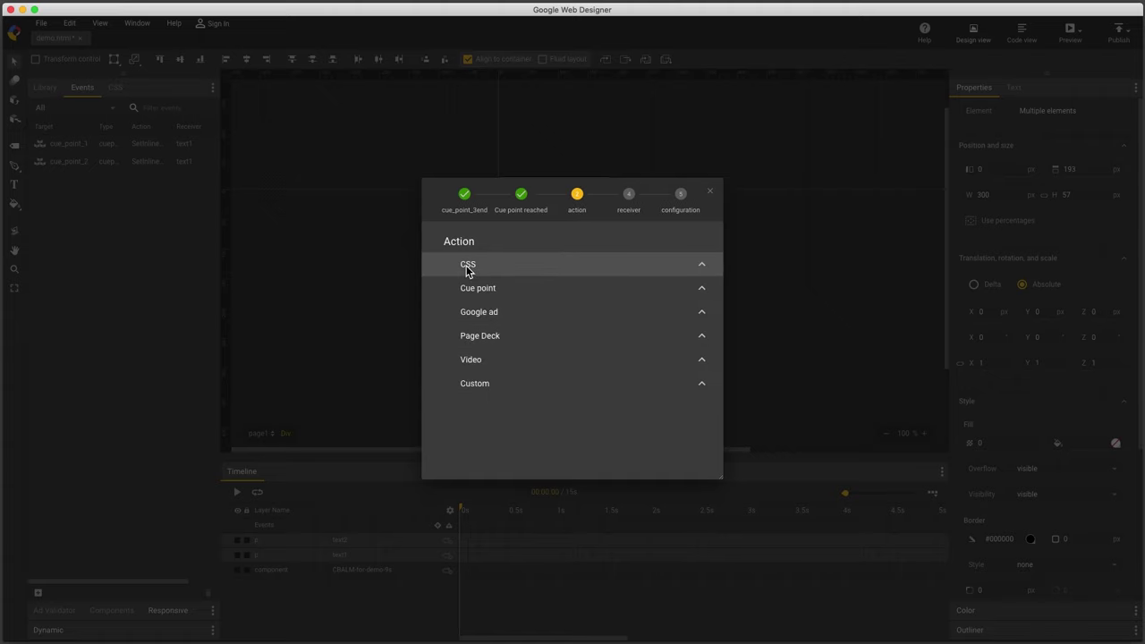
{"action": "left_click", "coordinate": [466, 271]}
{"action": "left_click", "coordinate": [483, 290]}
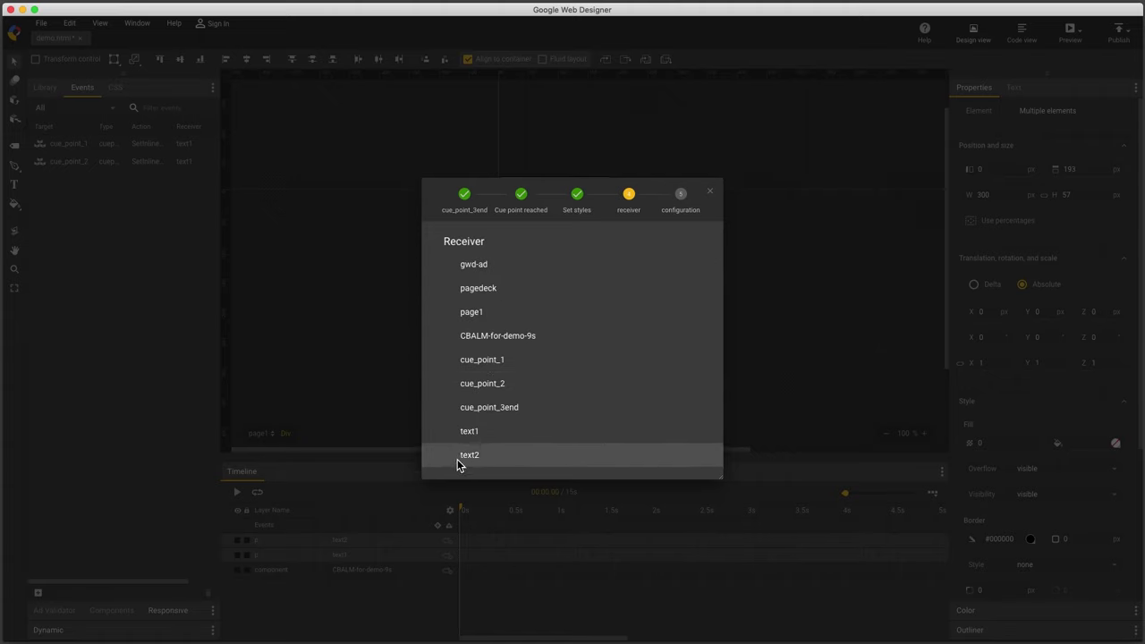
{"action": "left_click", "coordinate": [461, 456]}
Step: Give the action opacity: 1 with linear easing, set its transition duration, and confirm
{"action": "left_click", "coordinate": [481, 293]}
{"action": "type", "text": "opacity: 1;"}
{"action": "key", "text": "Return"}
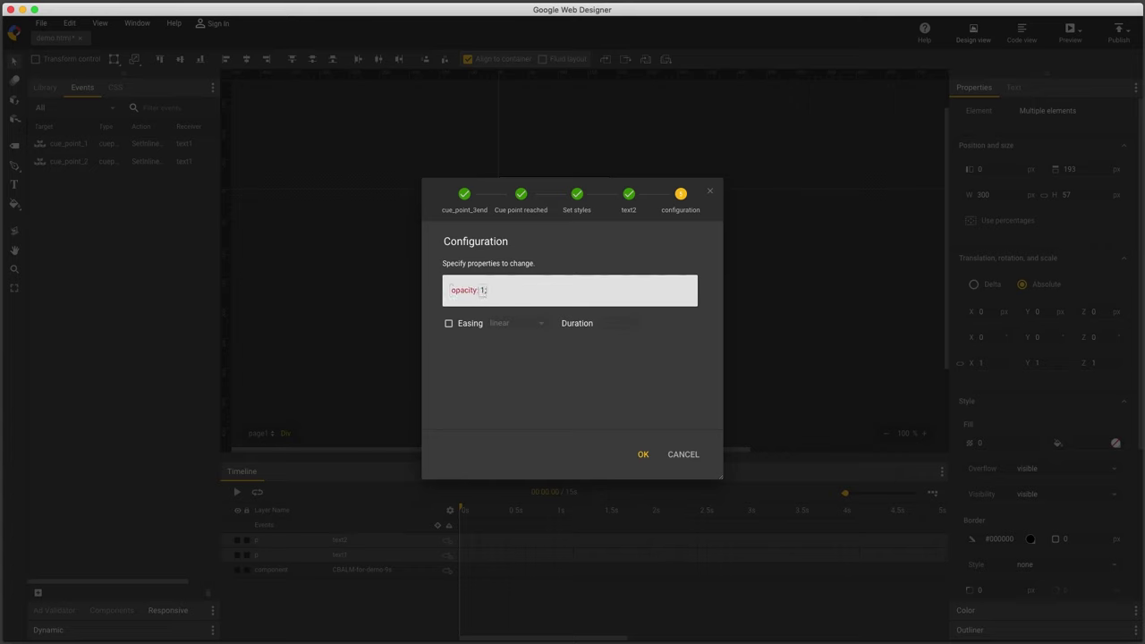
{"action": "type", "text": "1"}
{"action": "key", "text": "Return"}
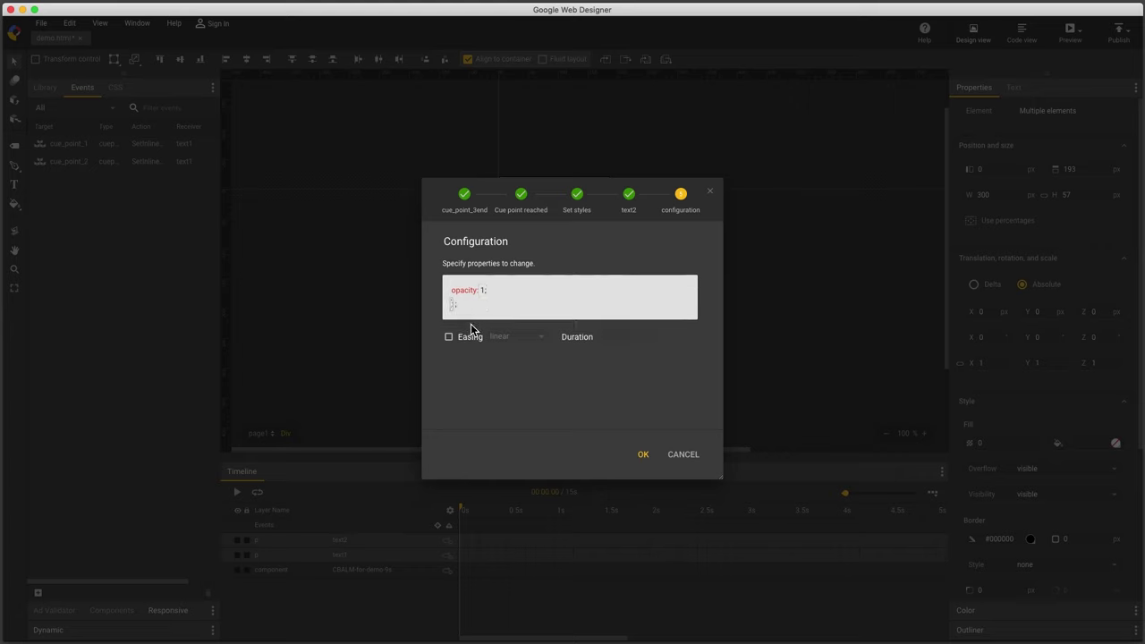
{"action": "left_click", "coordinate": [450, 337]}
{"action": "left_click", "coordinate": [611, 345]}
{"action": "type", "text": ".5"}
{"action": "key", "text": "Left"}
{"action": "key", "text": "BackSpace"}
{"action": "left_click", "coordinate": [642, 455]}
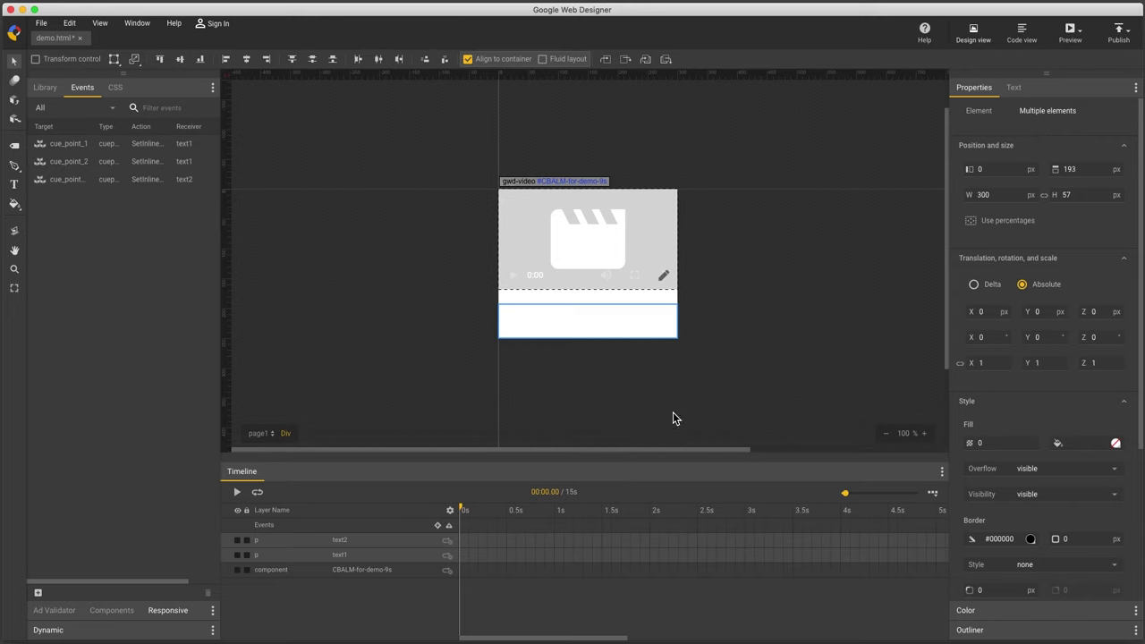
Step: Select the CBALM-for-demo-9s video and turn on Autoplay in its Video properties
{"action": "left_click", "coordinate": [555, 219]}
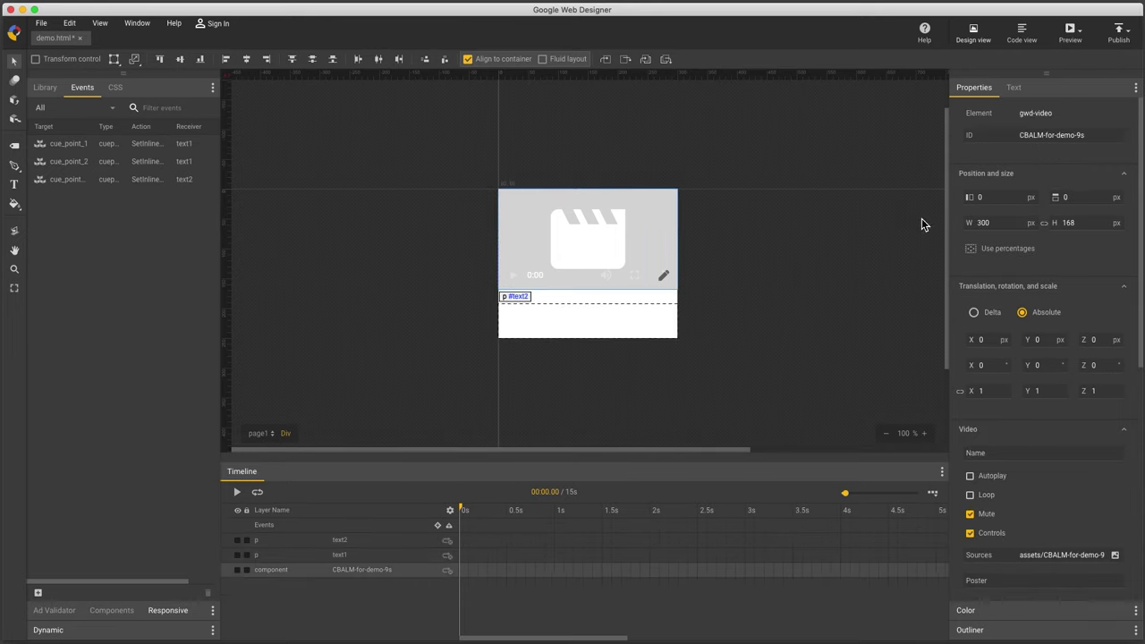
{"action": "left_click", "coordinate": [988, 481]}
{"action": "left_click", "coordinate": [1071, 34]}
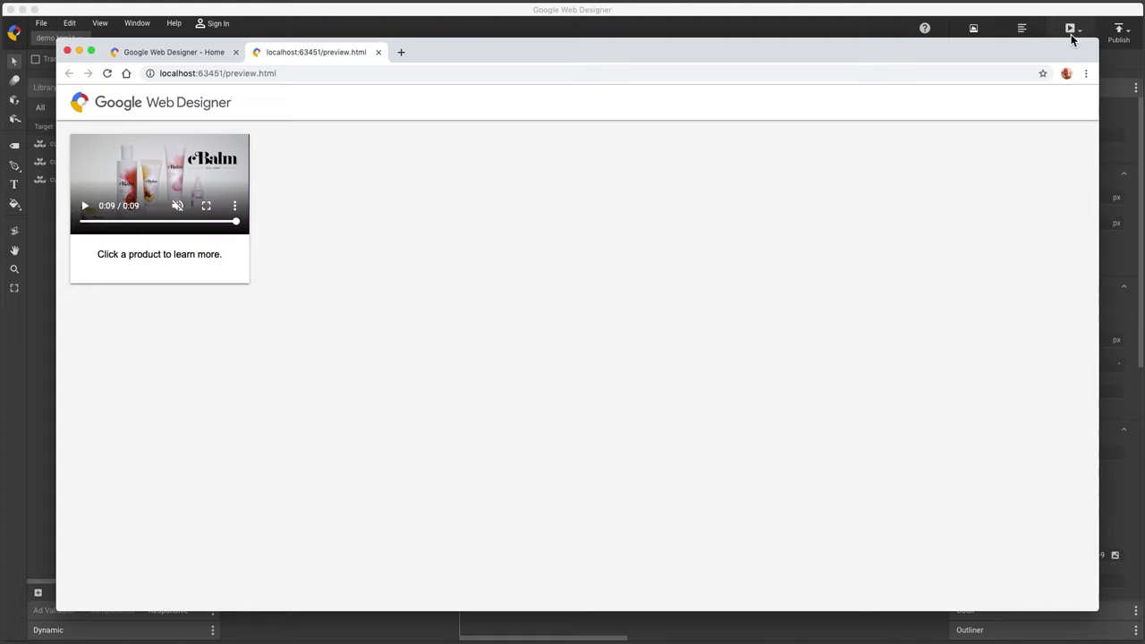
{"action": "left_click", "coordinate": [85, 206]}
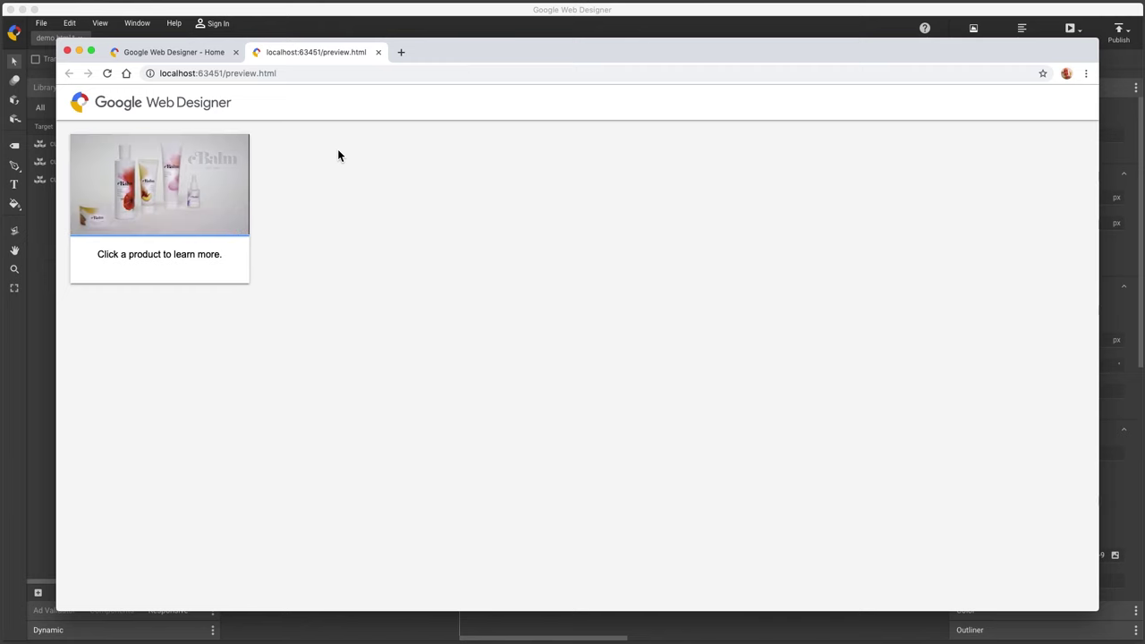
{"action": "left_click", "coordinate": [336, 16]}
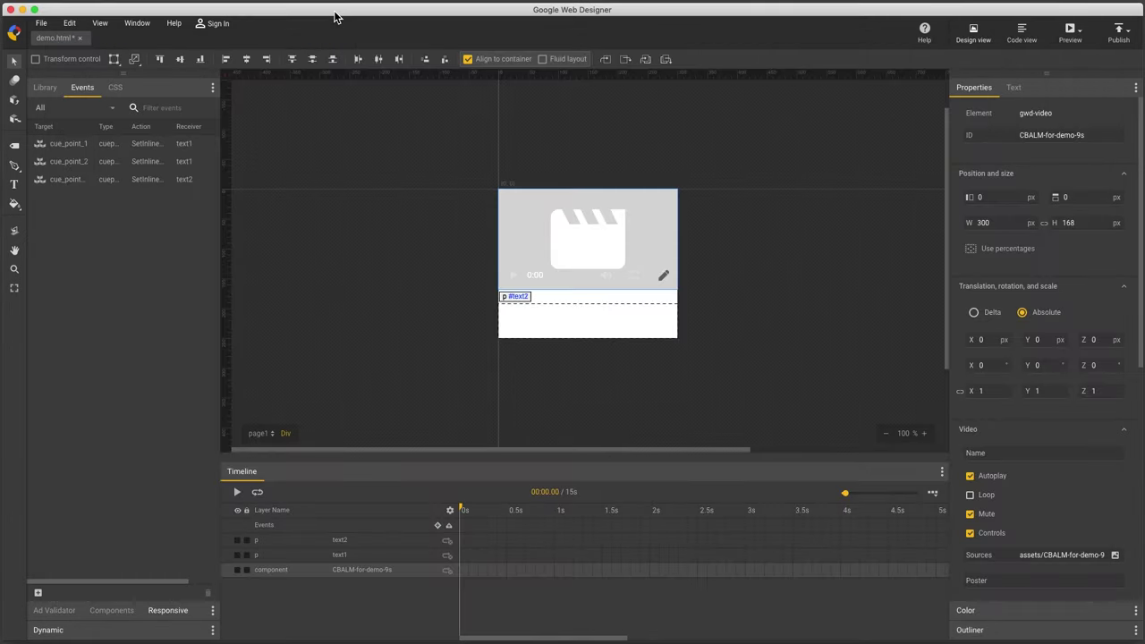
Step: Add an event: when CBALM-for-demo-9s plays after pause, Set styles on text2 to opacity: 0
{"action": "left_click", "coordinate": [38, 592]}
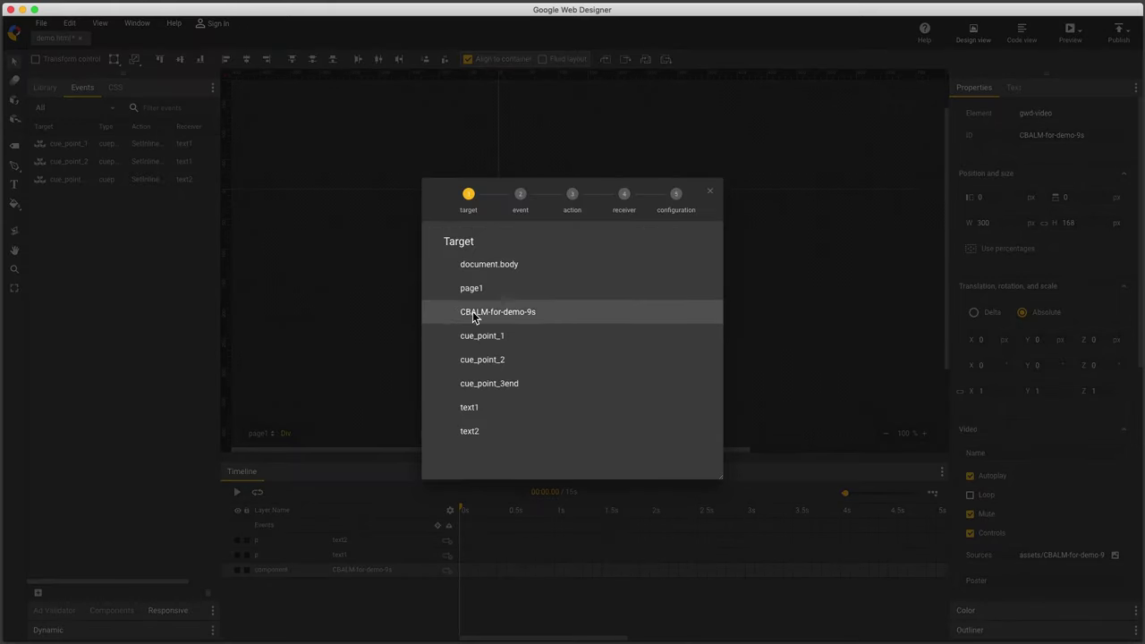
{"action": "left_click", "coordinate": [477, 313]}
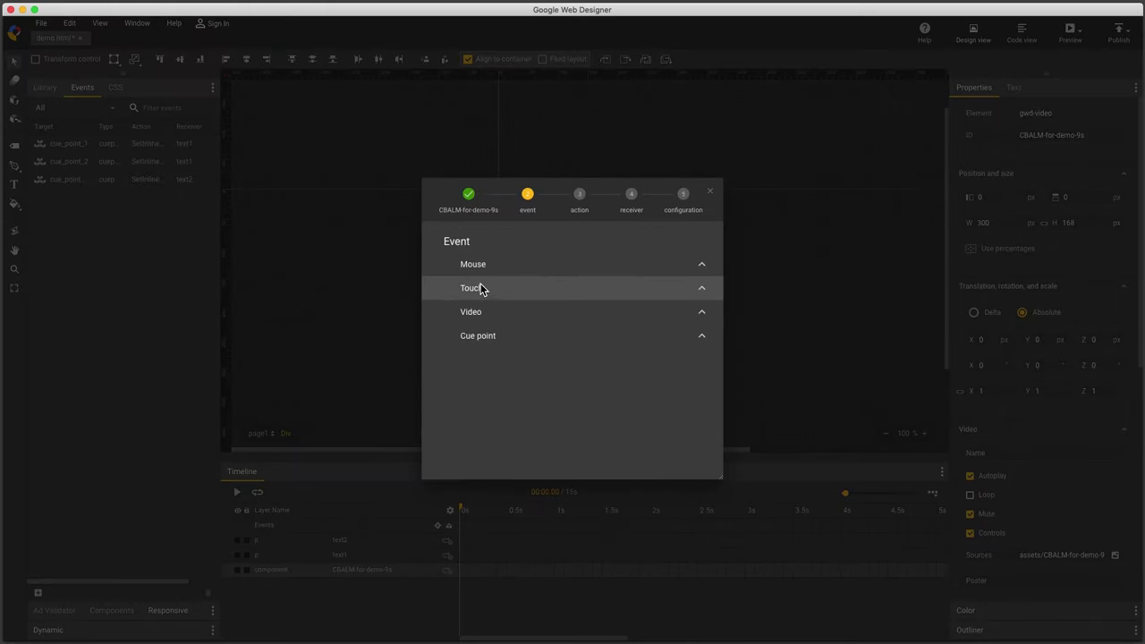
{"action": "left_click", "coordinate": [475, 312]}
{"action": "left_click", "coordinate": [481, 335]}
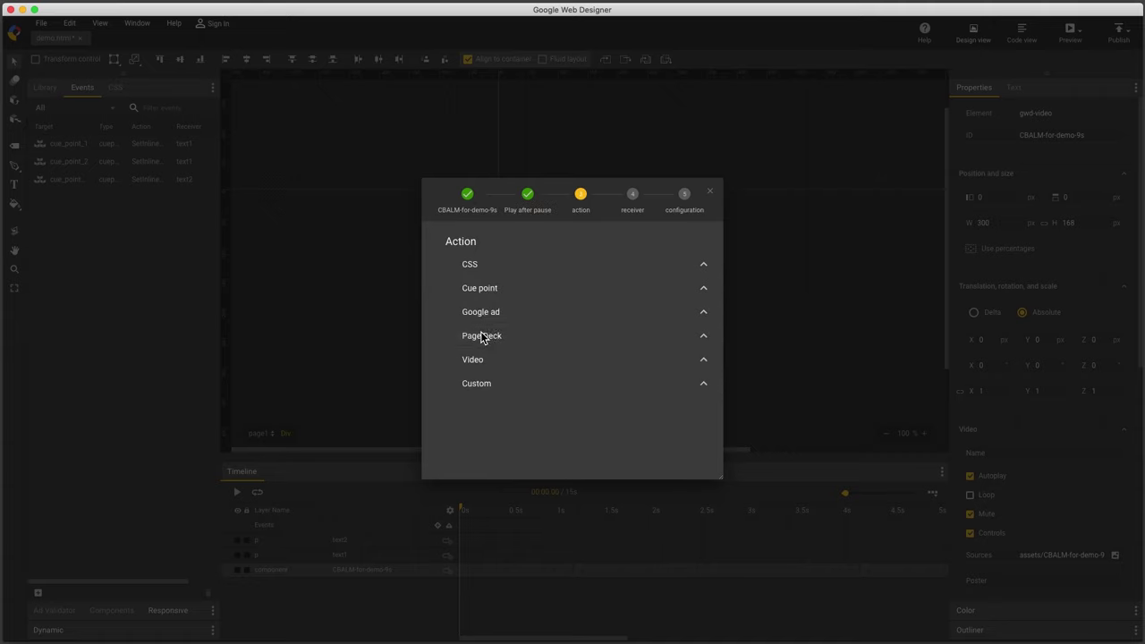
{"action": "left_click", "coordinate": [473, 266]}
{"action": "left_click", "coordinate": [475, 289]}
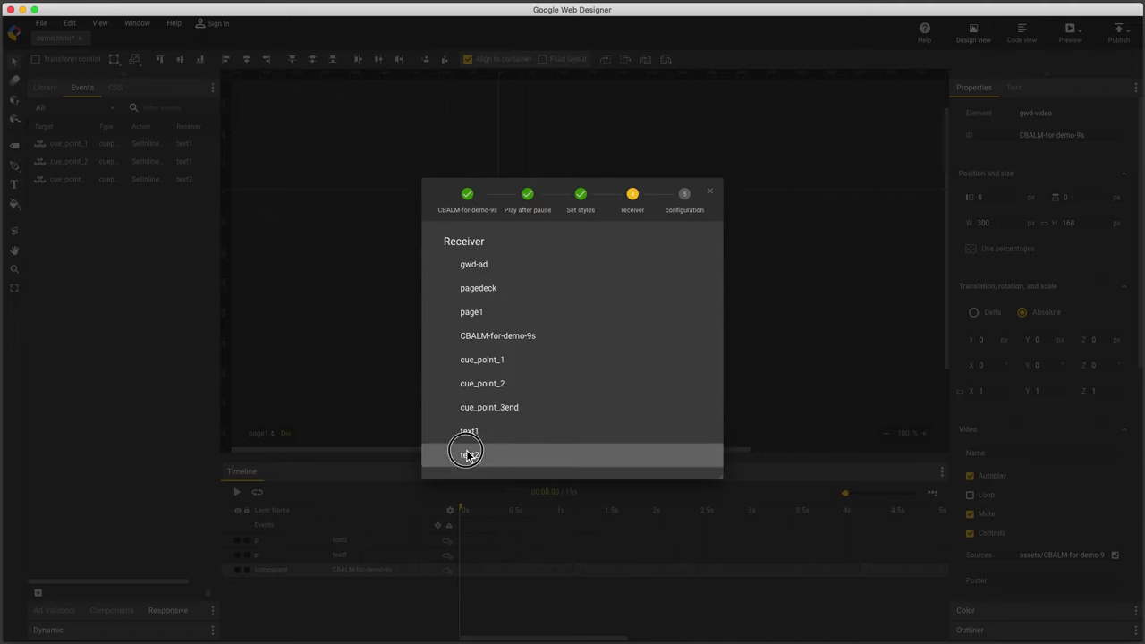
{"action": "left_click", "coordinate": [463, 454]}
{"action": "left_click", "coordinate": [476, 293]}
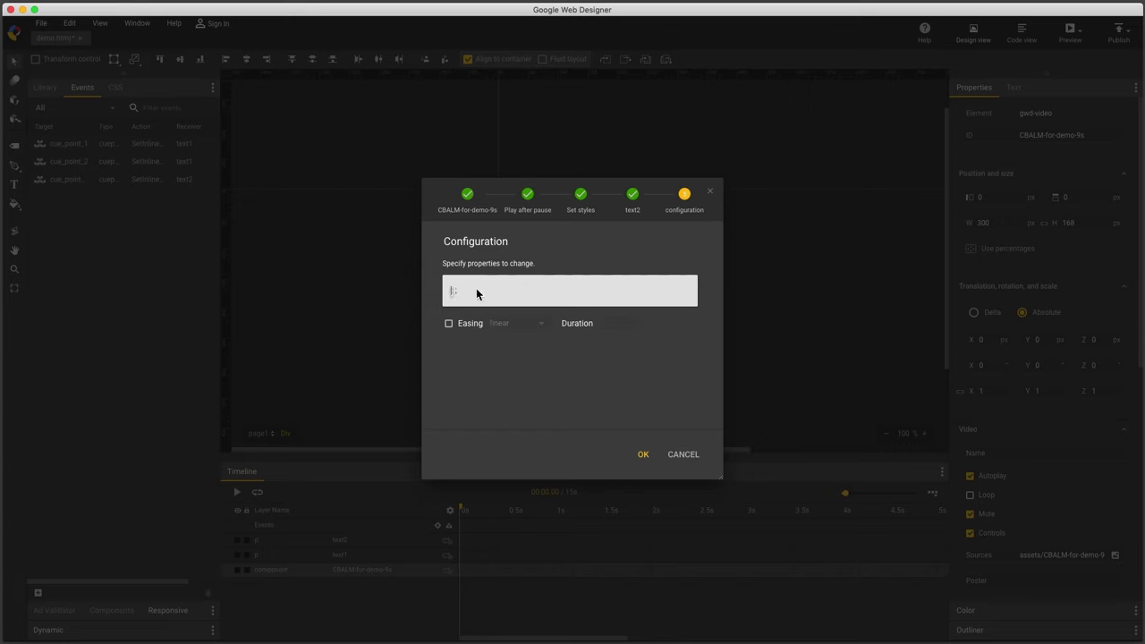
{"action": "type", "text": "op"}
{"action": "type", "text": "0;"}
{"action": "key", "text": "Return"}
{"action": "left_click", "coordinate": [642, 456]}
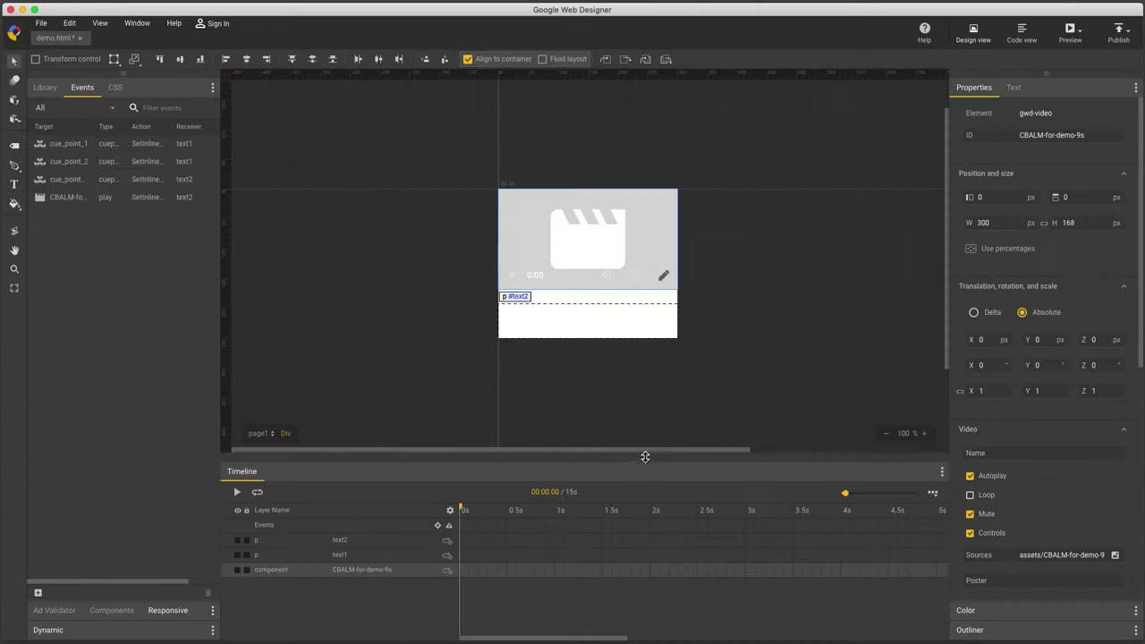
{"action": "left_click", "coordinate": [1068, 29]}
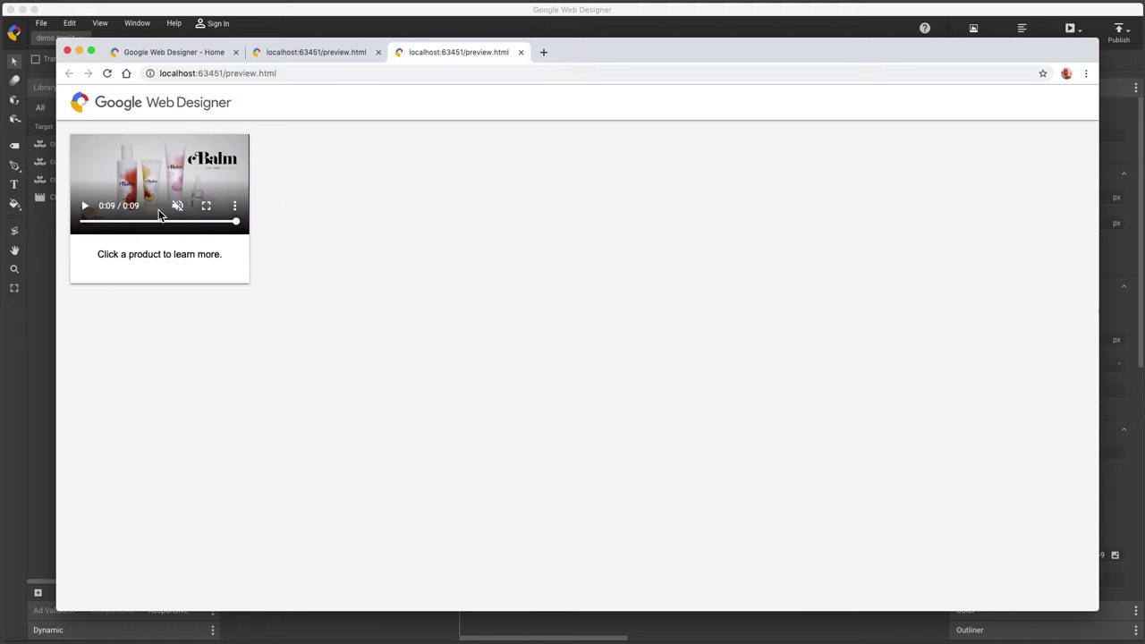
{"action": "left_click", "coordinate": [85, 209]}
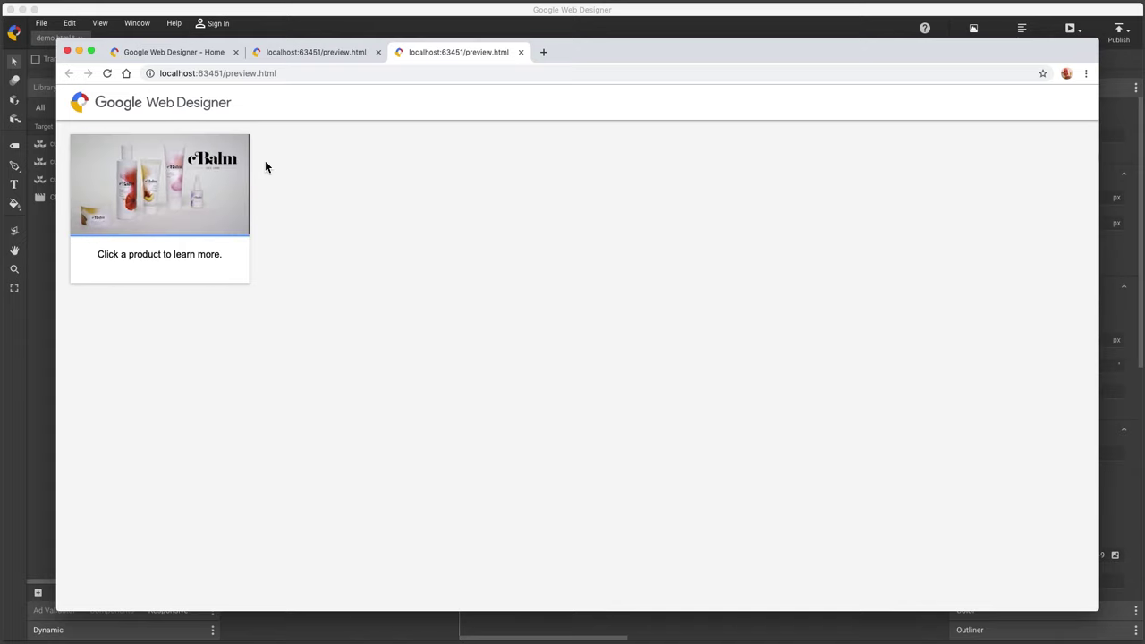
{"action": "left_click", "coordinate": [313, 16]}
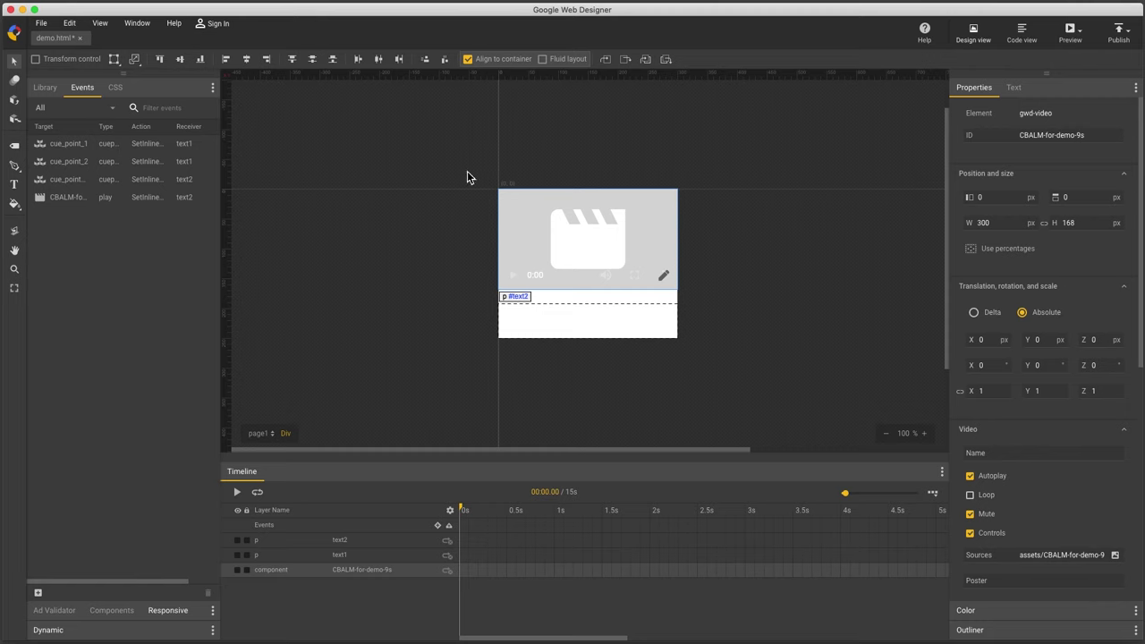
Step: In Interactive Video, add full-frame hotspot_1 at 8.26 s with Show after playback off, hiding at 9.13 s
{"action": "double_click", "coordinate": [530, 234]}
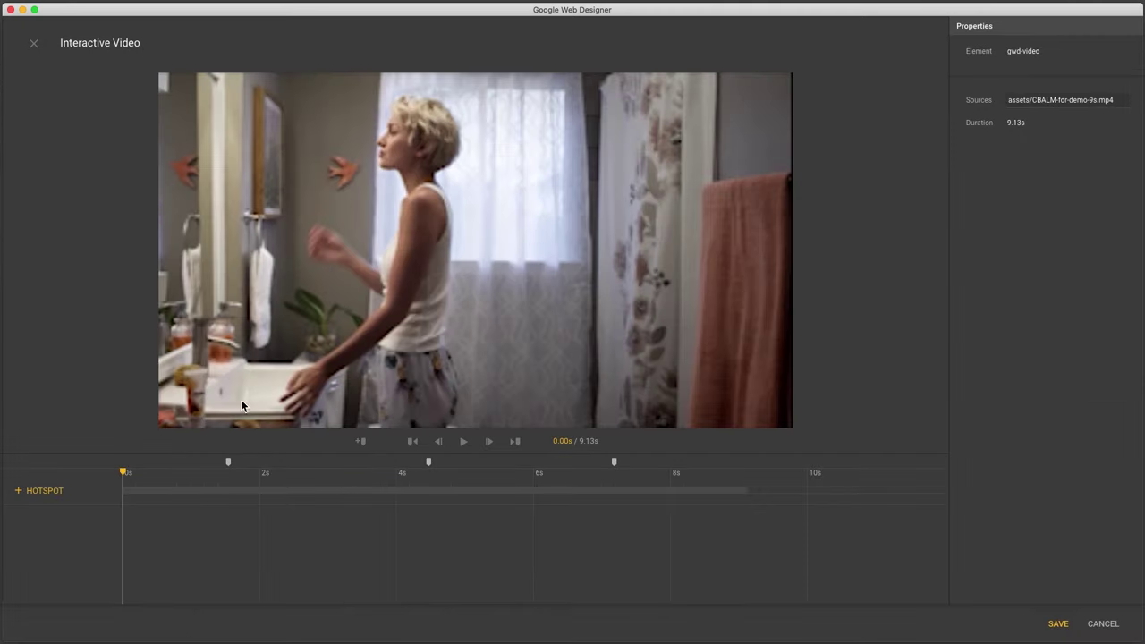
{"action": "left_click_drag", "start_coordinate": [124, 473], "coordinate": [688, 471]}
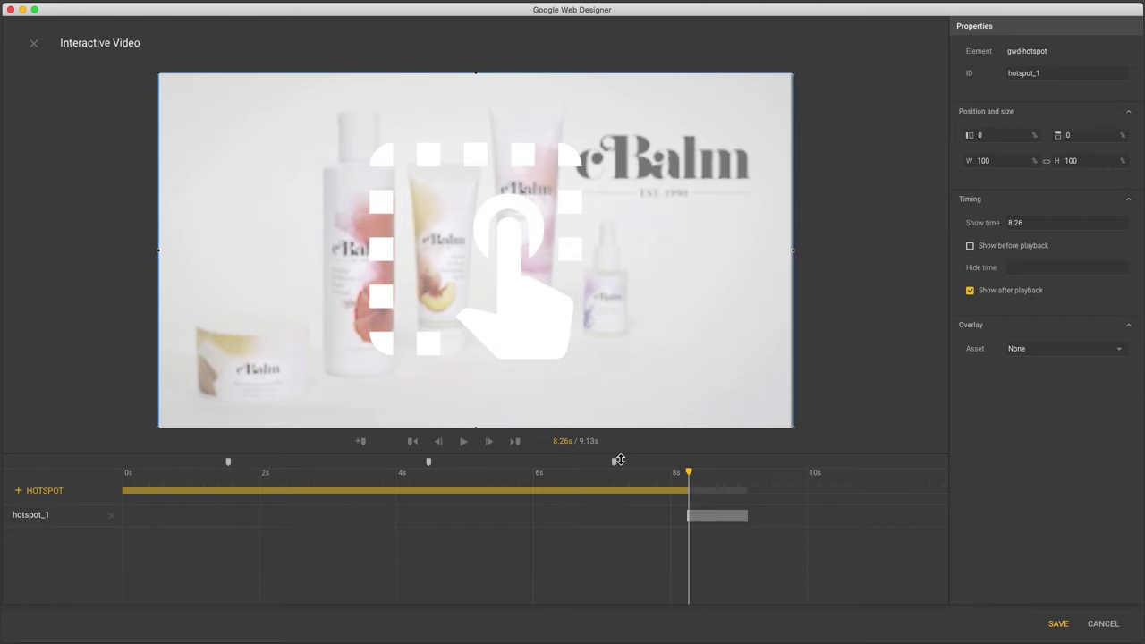
{"action": "mouse_move", "coordinate": [691, 472]}
{"action": "left_mouse_down"}
{"action": "mouse_move", "coordinate": [657, 473]}
{"action": "mouse_move", "coordinate": [774, 475]}
{"action": "mouse_move", "coordinate": [677, 481]}
{"action": "mouse_move", "coordinate": [707, 474]}
{"action": "left_mouse_up"}
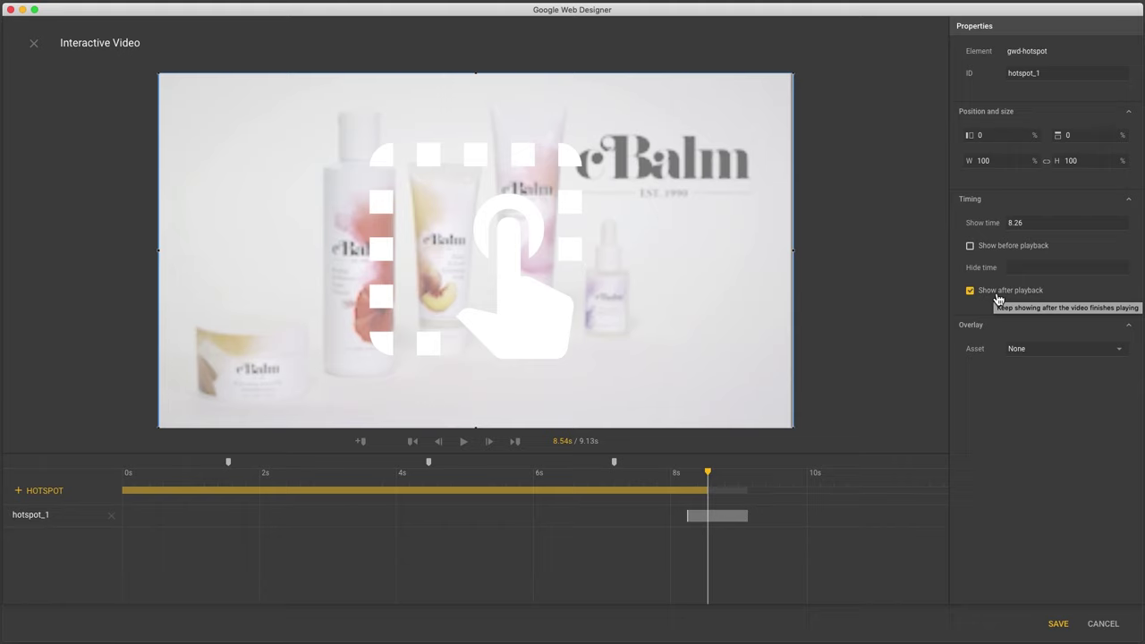
{"action": "left_click", "coordinate": [998, 298]}
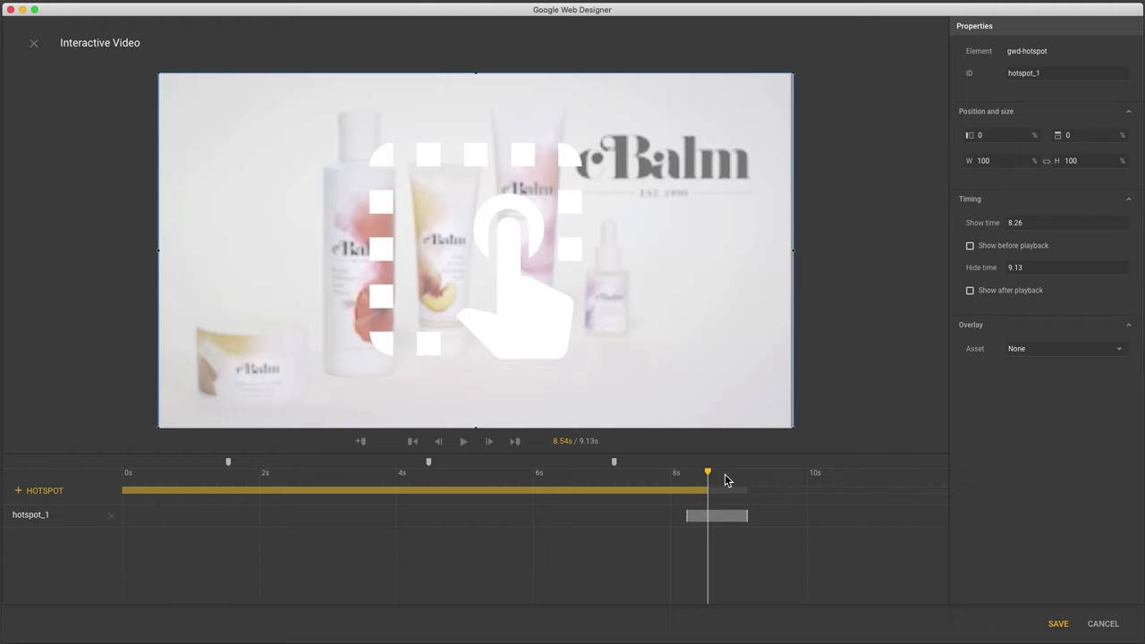
{"action": "left_click_drag", "start_coordinate": [708, 473], "coordinate": [769, 471]}
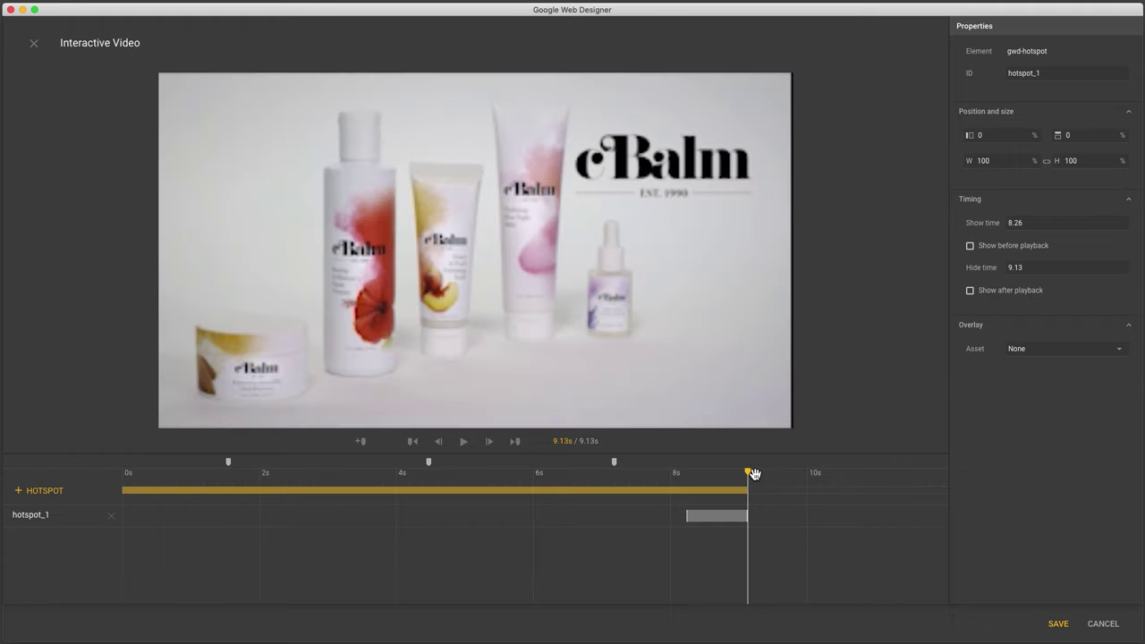
Step: Drag hotspot_1's timeline bar to start at 7.38 s and tick Show after playback
{"action": "left_click_drag", "start_coordinate": [717, 519], "coordinate": [347, 518]}
{"action": "left_click_drag", "start_coordinate": [602, 519], "coordinate": [698, 519]}
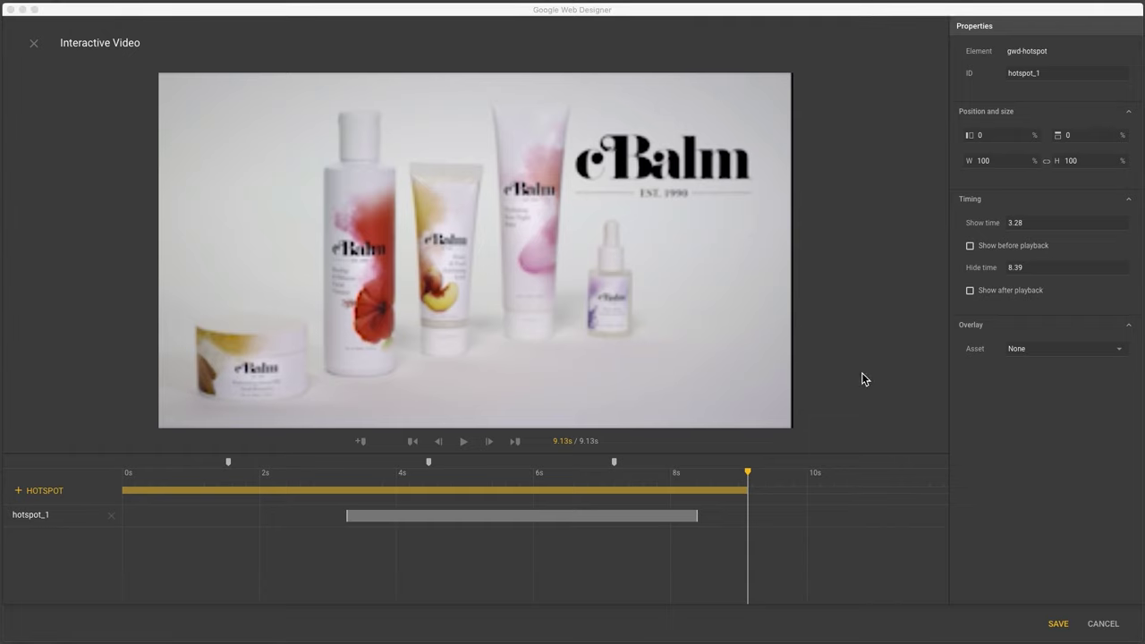
{"action": "left_click", "coordinate": [749, 474]}
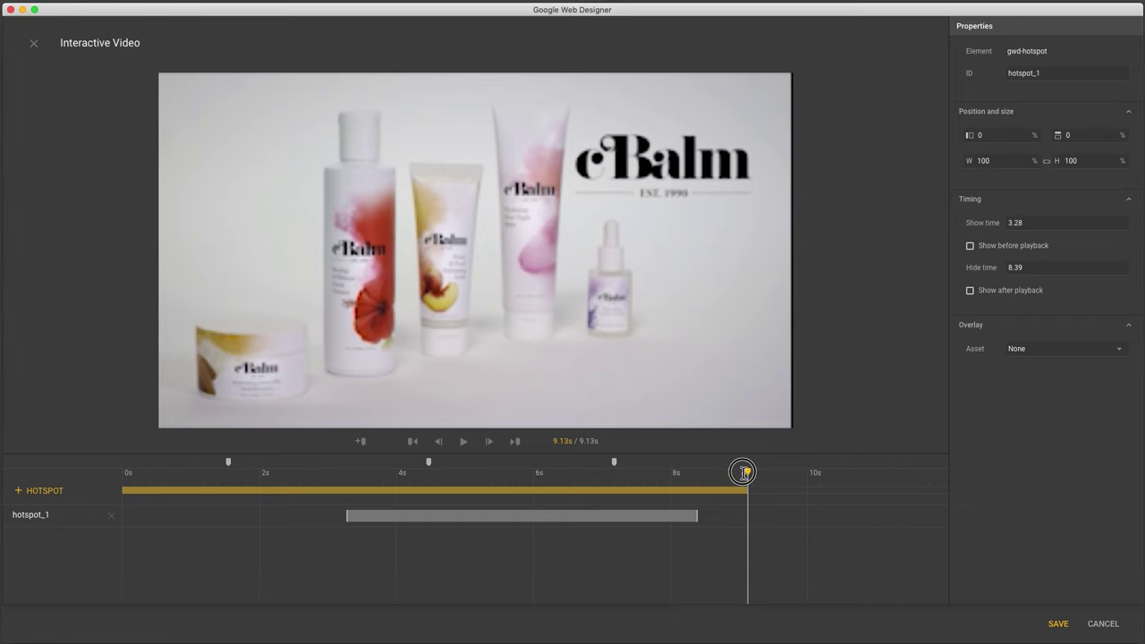
{"action": "left_click_drag", "start_coordinate": [748, 474], "coordinate": [629, 497]}
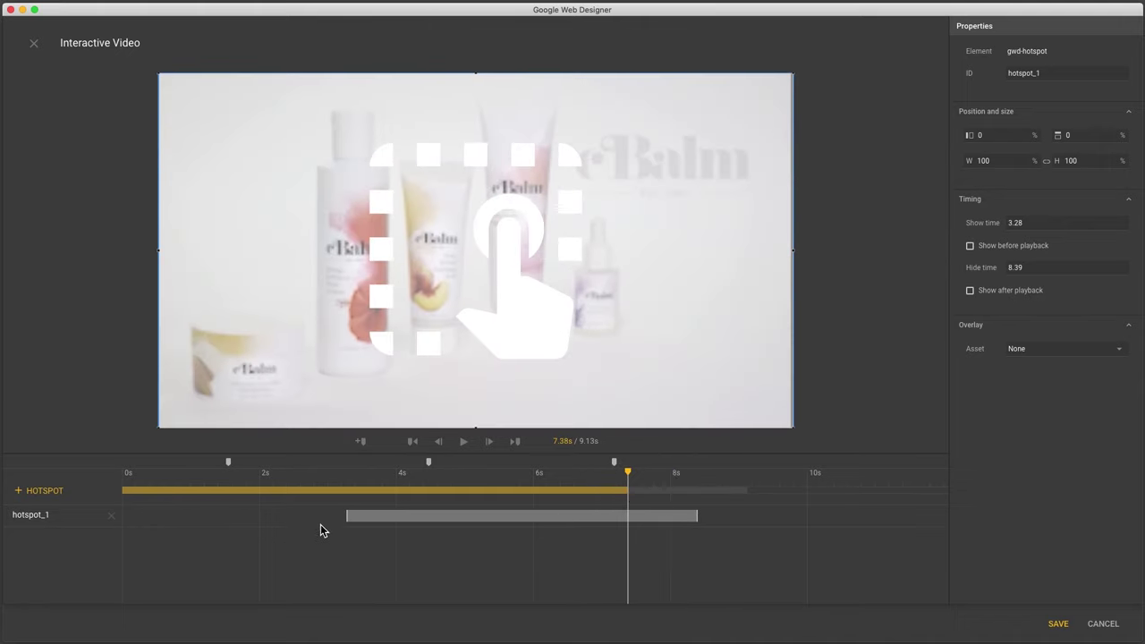
{"action": "left_click_drag", "start_coordinate": [347, 516], "coordinate": [627, 514]}
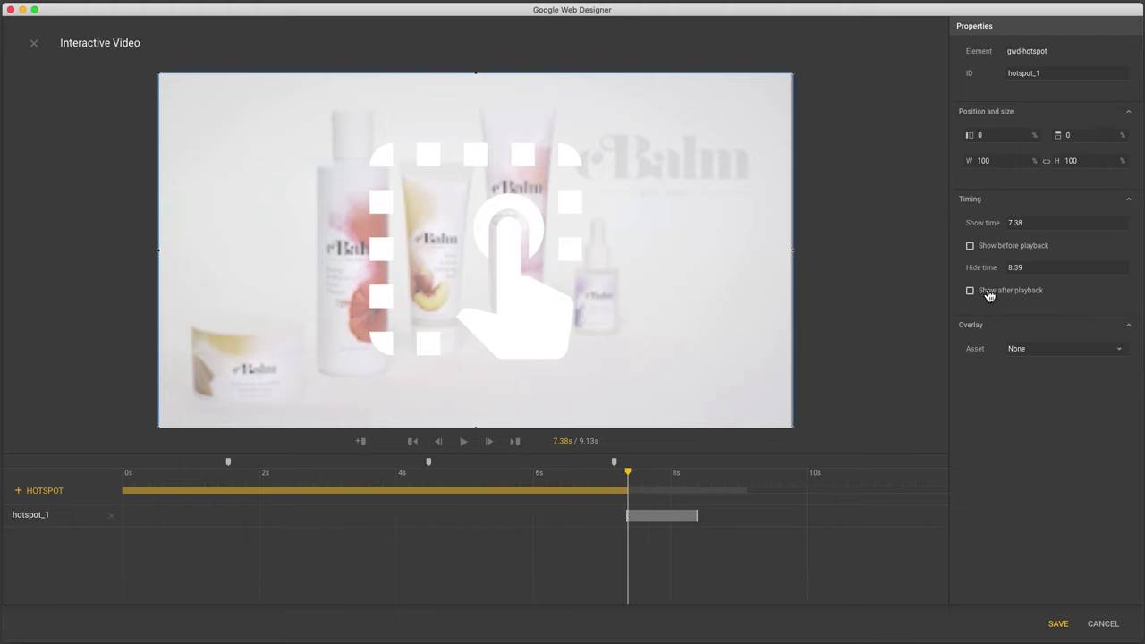
{"action": "left_click", "coordinate": [989, 294]}
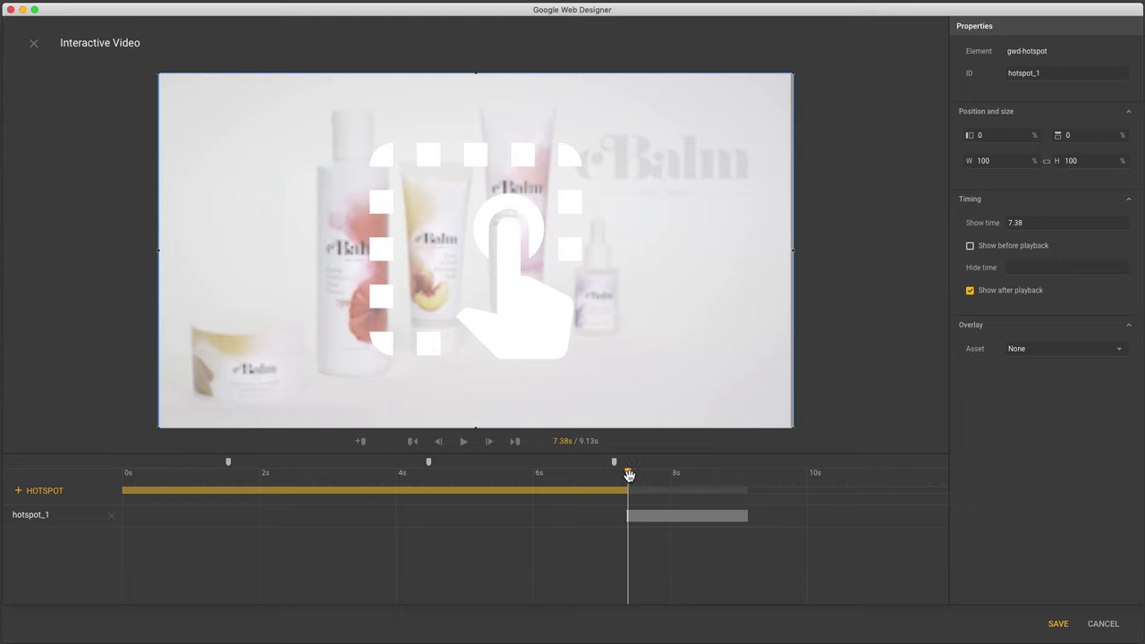
{"action": "left_click_drag", "start_coordinate": [627, 475], "coordinate": [747, 470]}
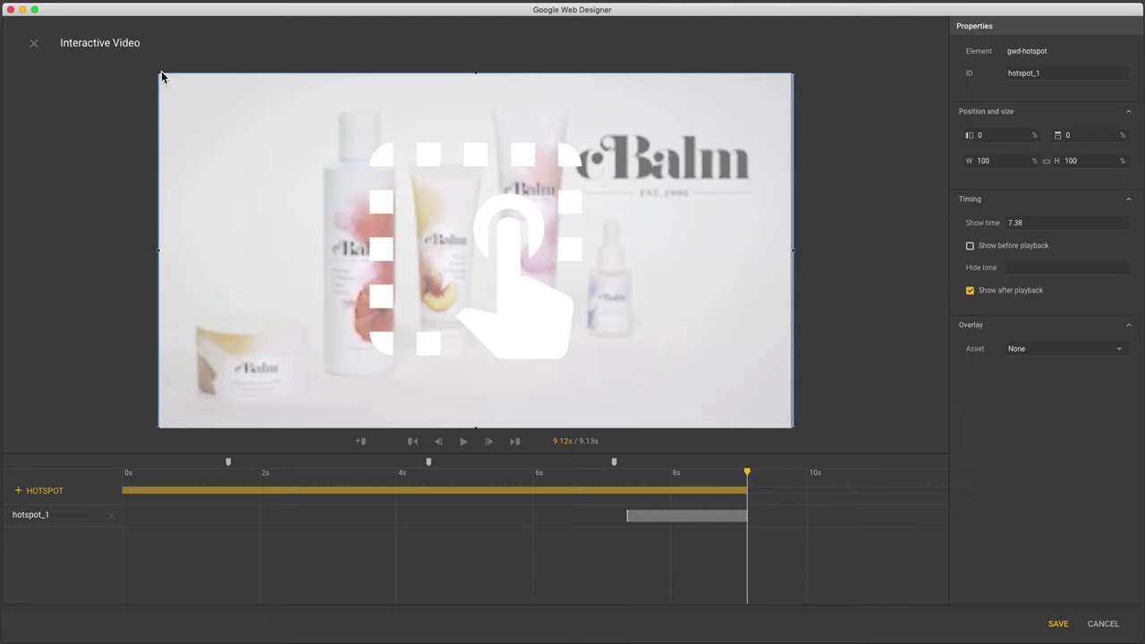
Step: Resize the hotspot to the tall red-flower bottle (13.1% × 79.7%) and rename it hotspot_hibiscus
{"action": "left_click_drag", "start_coordinate": [160, 77], "coordinate": [320, 108]}
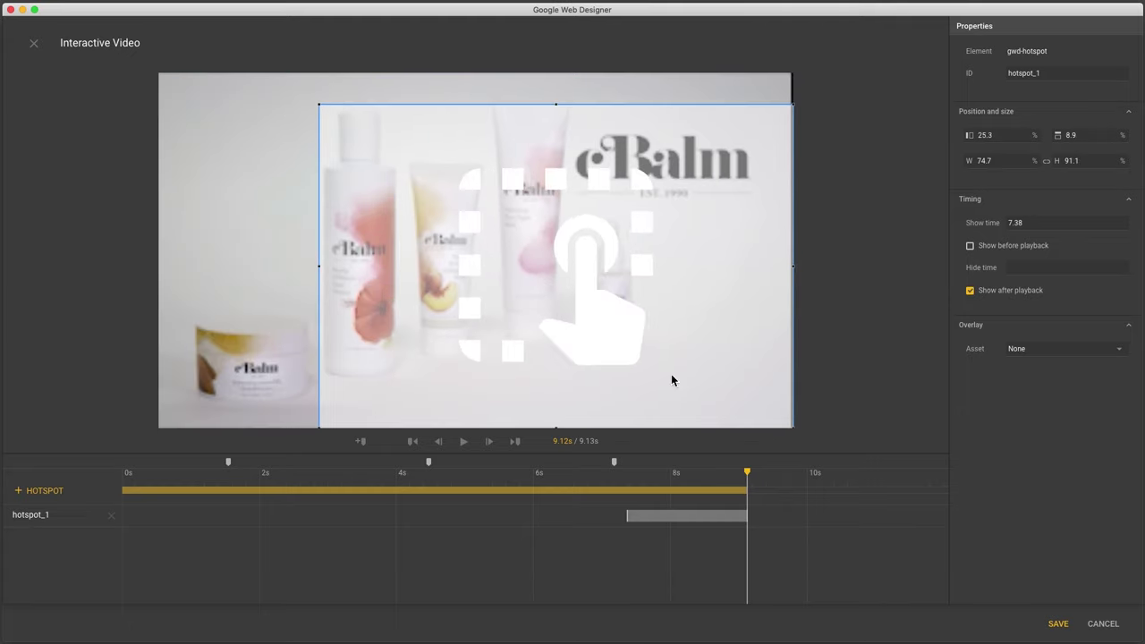
{"action": "left_click_drag", "start_coordinate": [794, 431], "coordinate": [402, 389]}
{"action": "left_click", "coordinate": [1055, 73]}
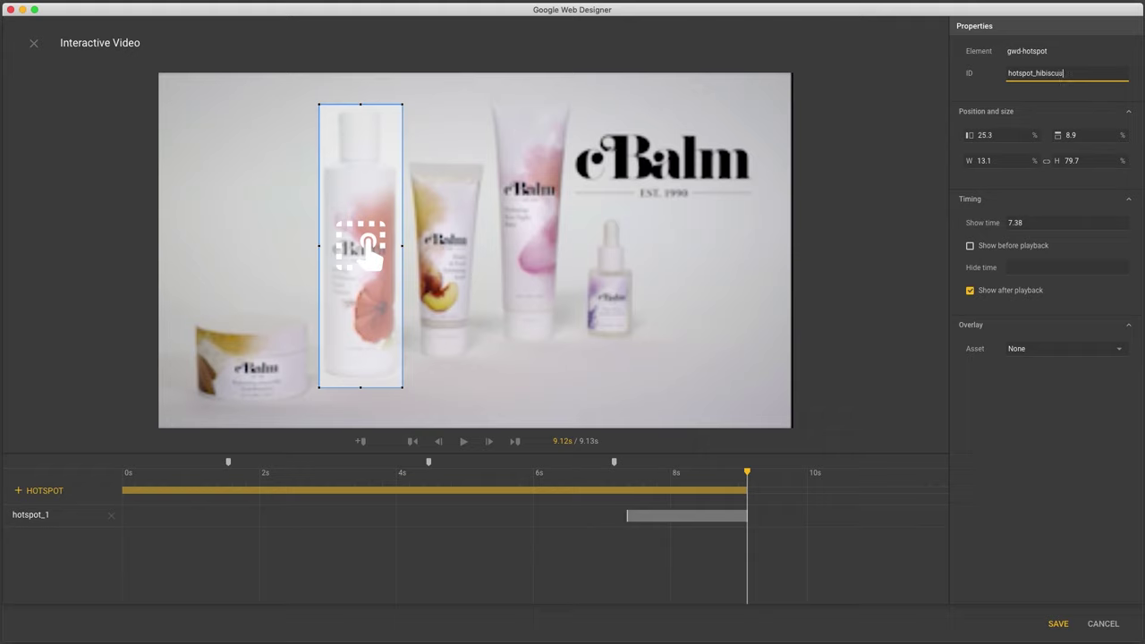
{"action": "key", "text": "Return"}
{"action": "left_click", "coordinate": [886, 255]}
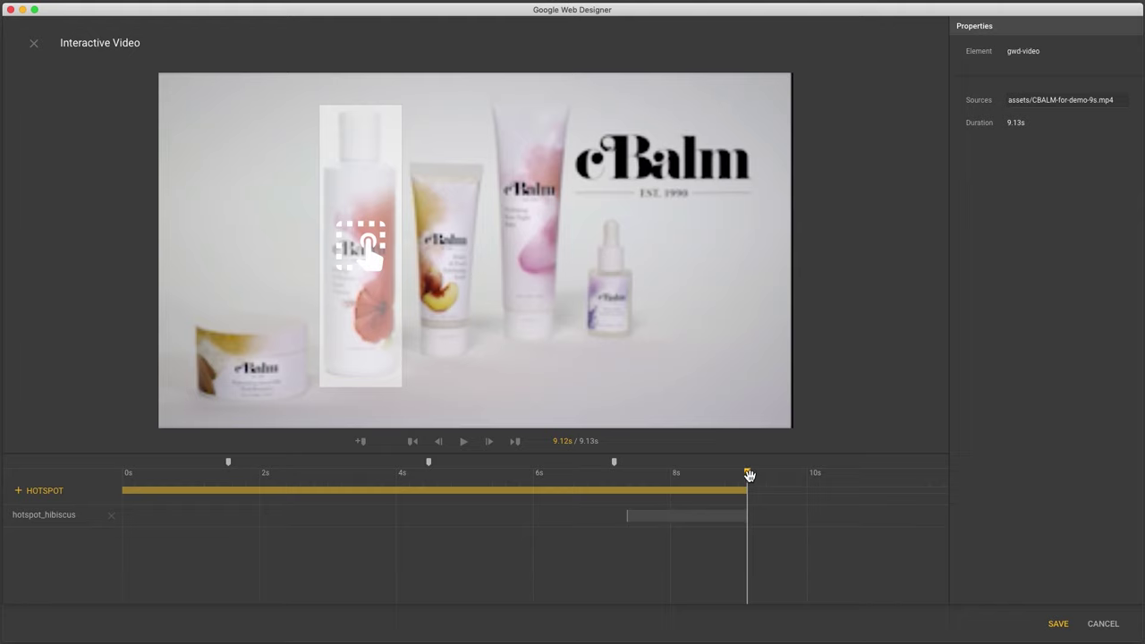
Step: Add a second hotspot at 7.38 s, fit it over the middle pink tube, and name it hotspot_rose
{"action": "left_click_drag", "start_coordinate": [747, 471], "coordinate": [629, 480]}
{"action": "left_click", "coordinate": [44, 492]}
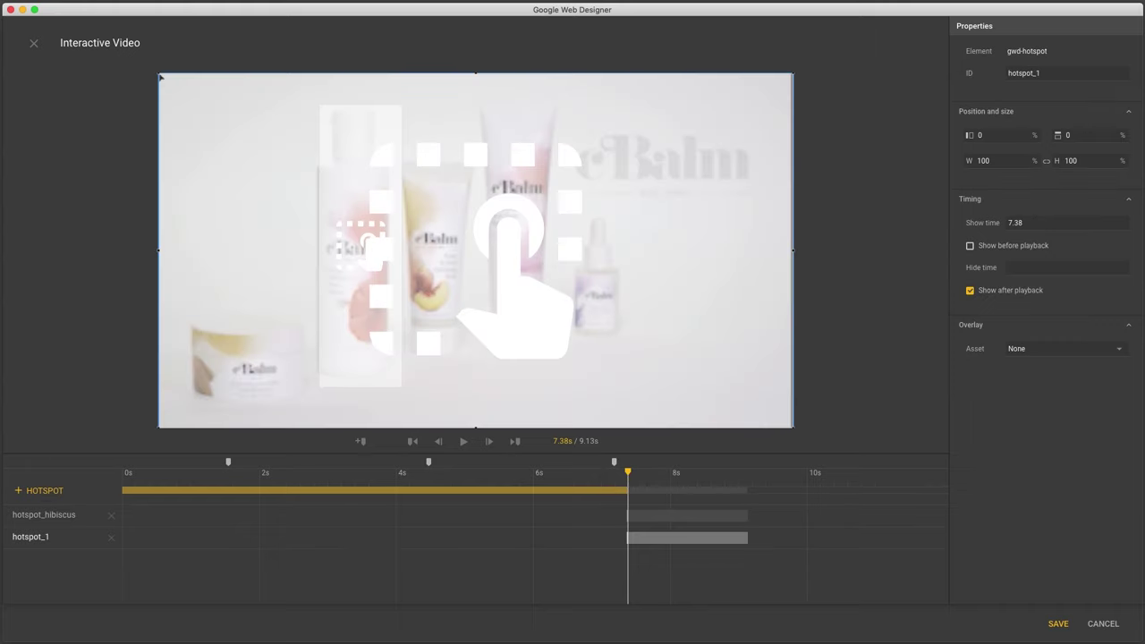
{"action": "left_click_drag", "start_coordinate": [161, 77], "coordinate": [475, 89]}
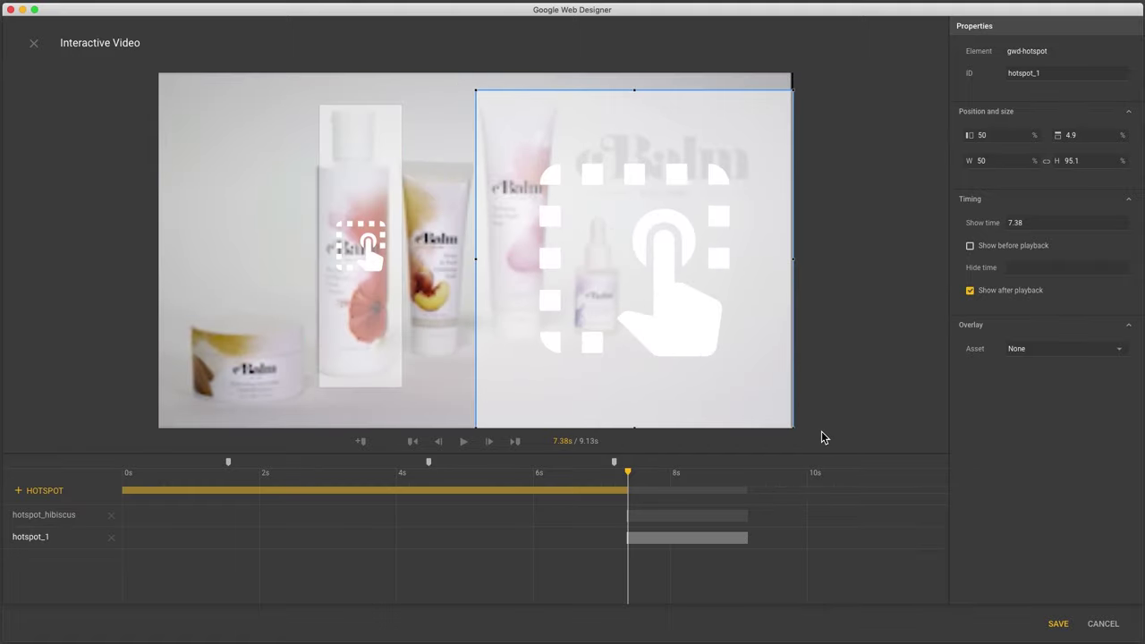
{"action": "left_click_drag", "start_coordinate": [791, 428], "coordinate": [559, 346]}
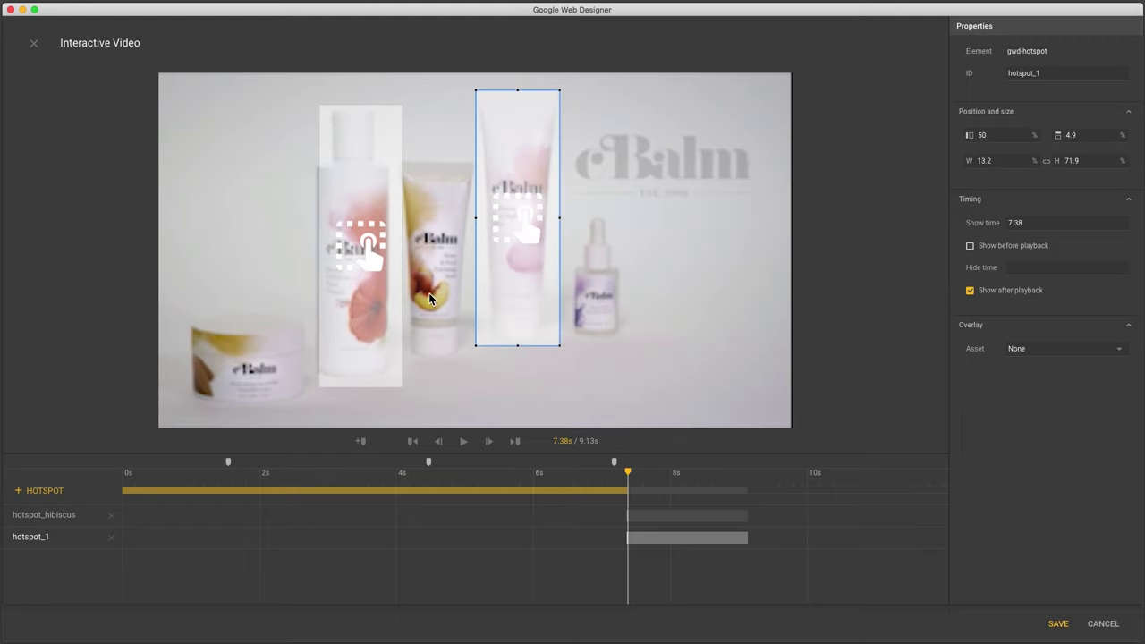
{"action": "left_click", "coordinate": [378, 140]}
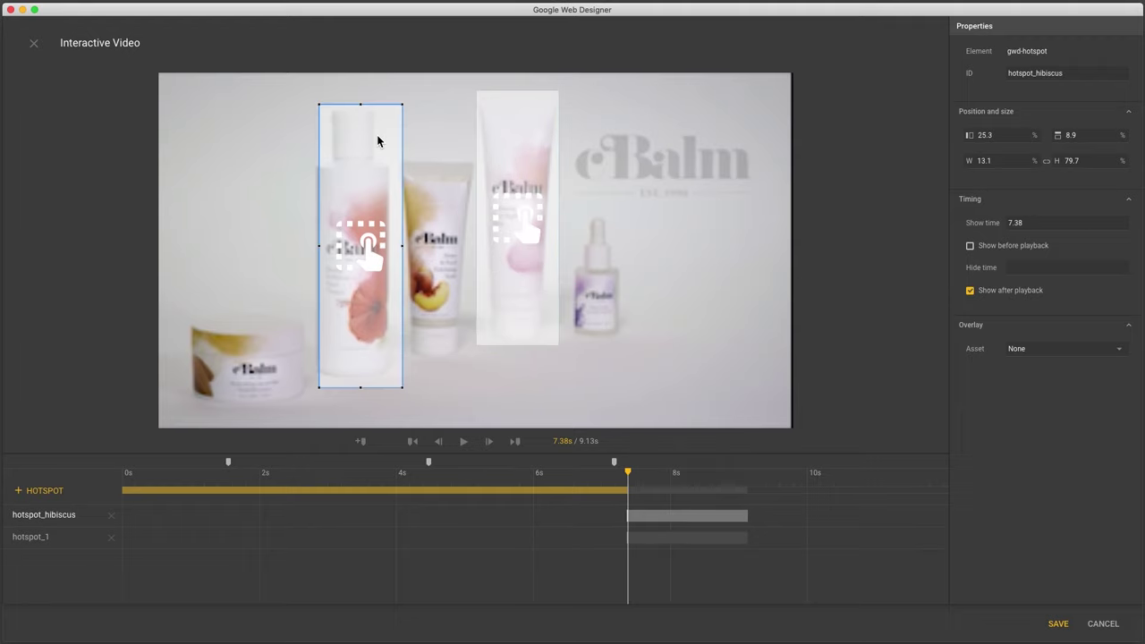
{"action": "key", "text": "Left"}
{"action": "key", "text": "Left"}
{"action": "key", "text": "Right"}
{"action": "left_click", "coordinate": [531, 192]}
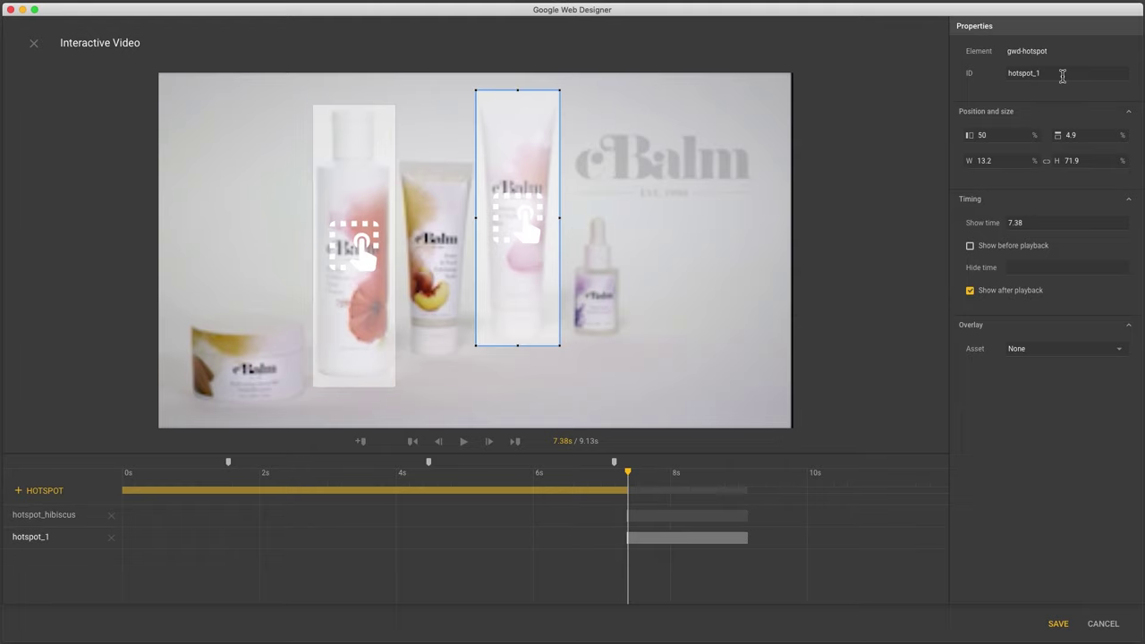
{"action": "left_click", "coordinate": [1062, 75]}
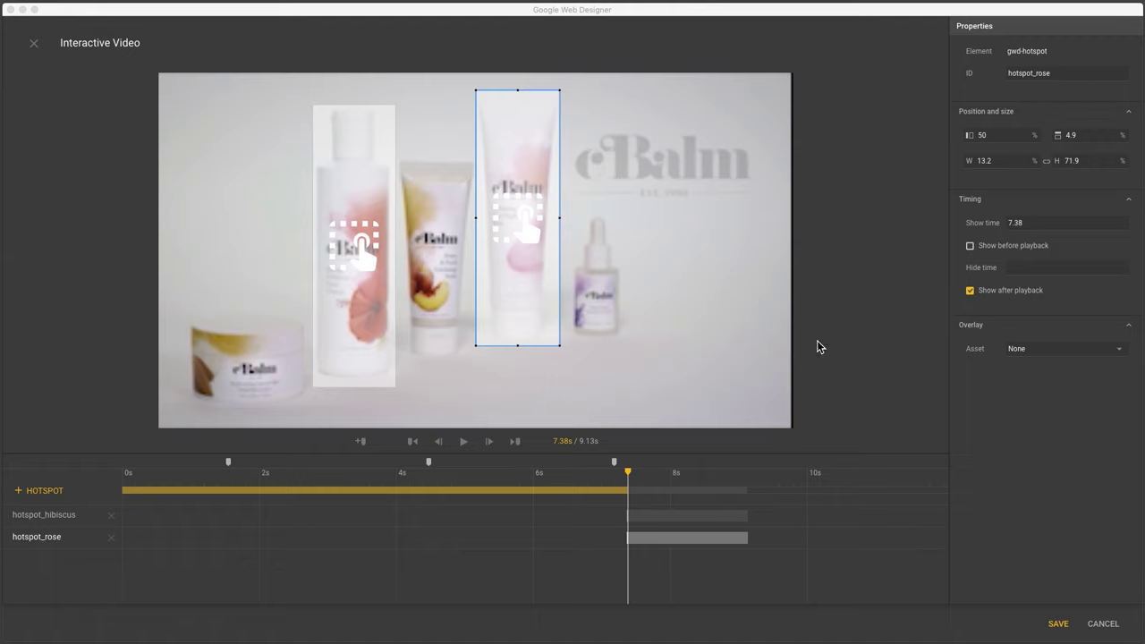
Step: Near the final frame, widen hotspot_rose over the pink tube and hotspot_hibiscus to 14%
{"action": "left_click", "coordinate": [627, 474]}
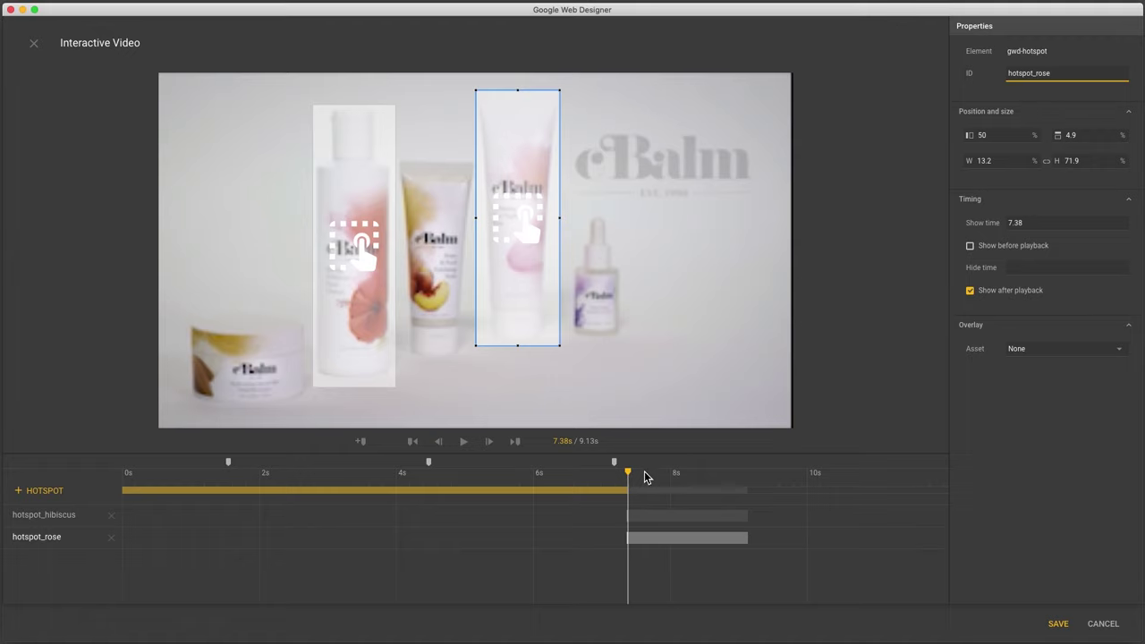
{"action": "left_click_drag", "start_coordinate": [629, 471], "coordinate": [741, 472]}
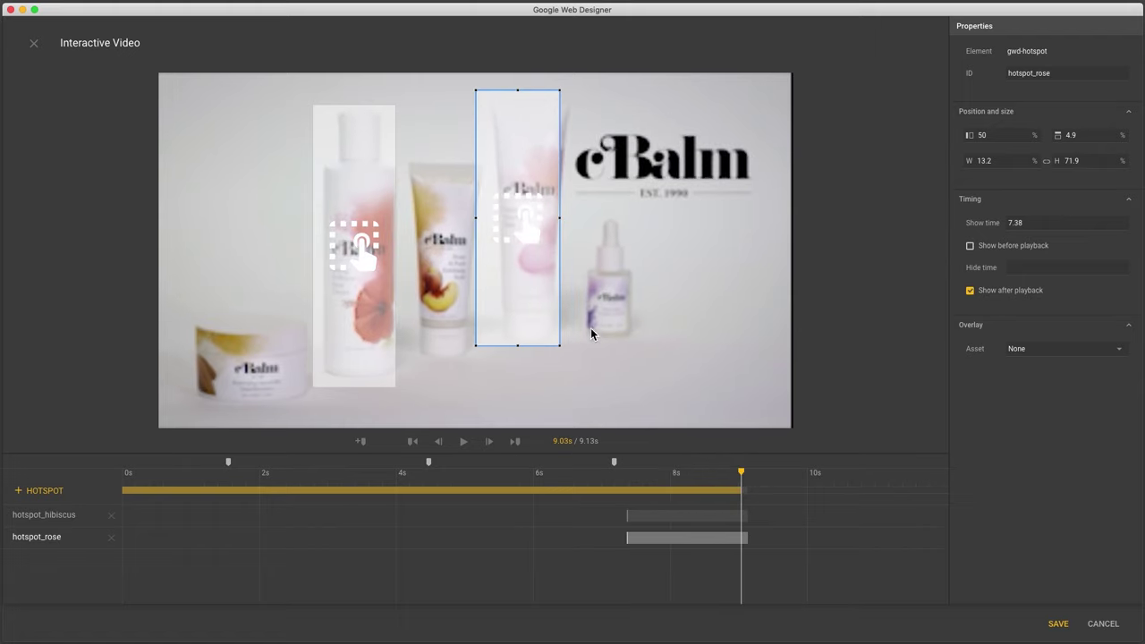
{"action": "left_click", "coordinate": [562, 217]}
{"action": "left_click", "coordinate": [557, 223]}
{"action": "mouse_move", "coordinate": [560, 220]}
{"action": "left_mouse_down"}
{"action": "mouse_move", "coordinate": [575, 220]}
{"action": "mouse_move", "coordinate": [555, 222]}
{"action": "left_mouse_up"}
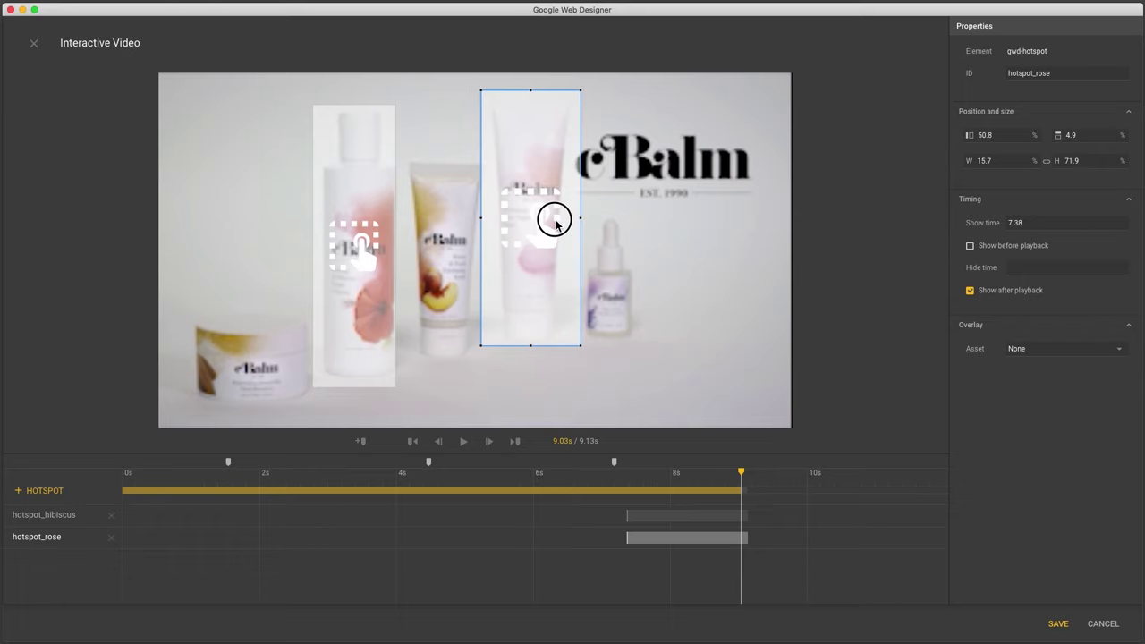
{"action": "left_click", "coordinate": [380, 258]}
{"action": "left_click_drag", "start_coordinate": [396, 249], "coordinate": [402, 246]}
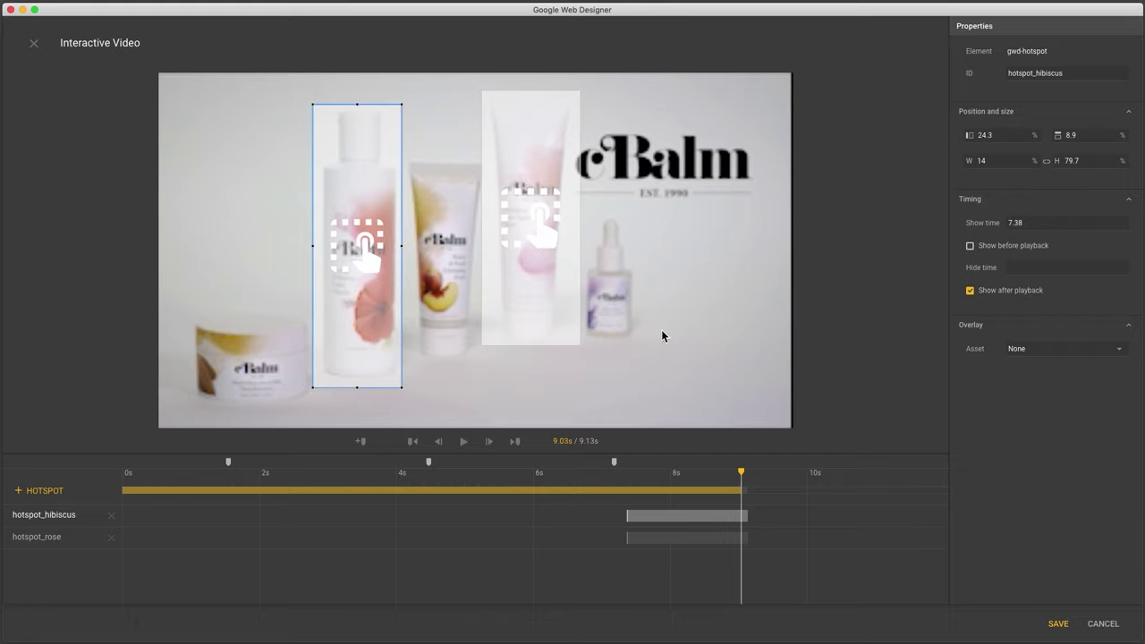
Step: Save the hotspot edits and add a Mouse click event on hotspot_hibiscus
{"action": "left_click", "coordinate": [1057, 624]}
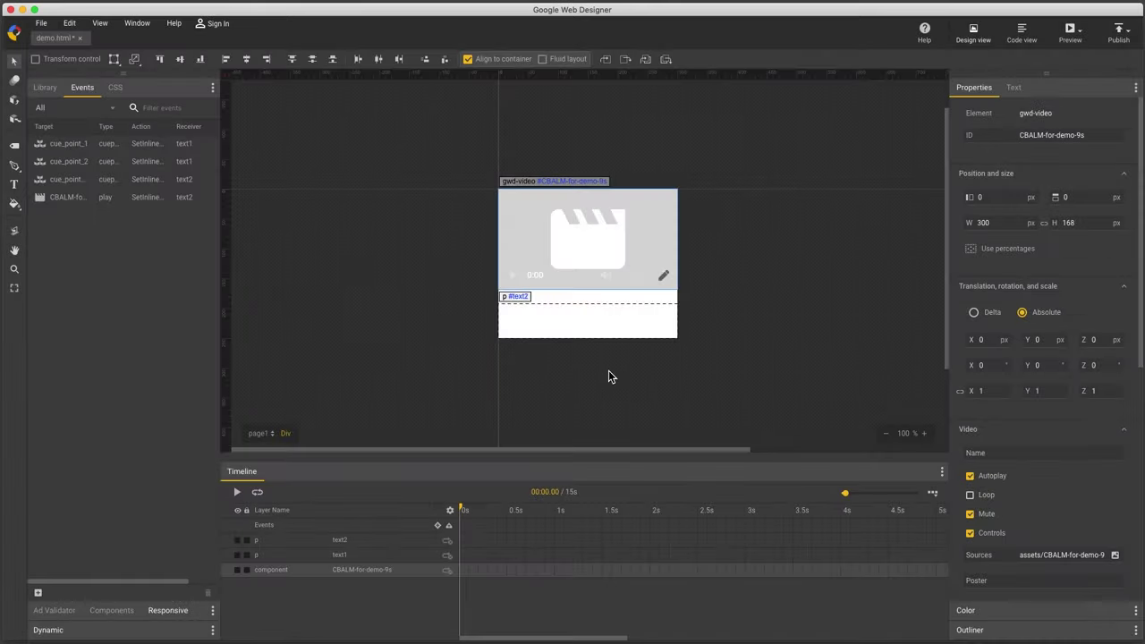
{"action": "left_click", "coordinate": [39, 594]}
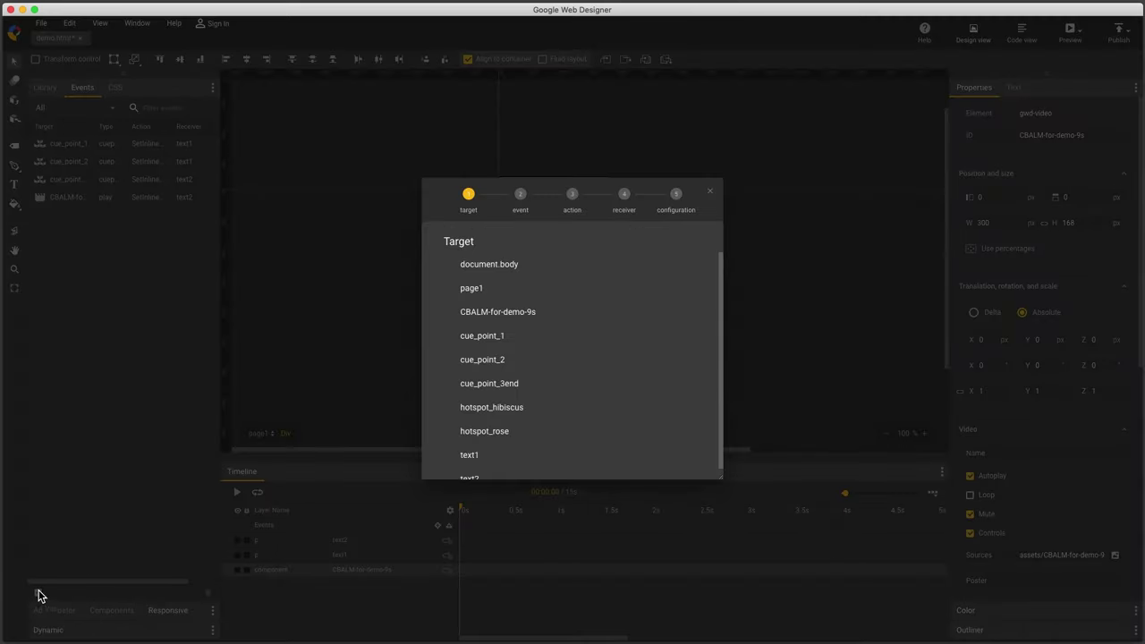
{"action": "left_click", "coordinate": [500, 407]}
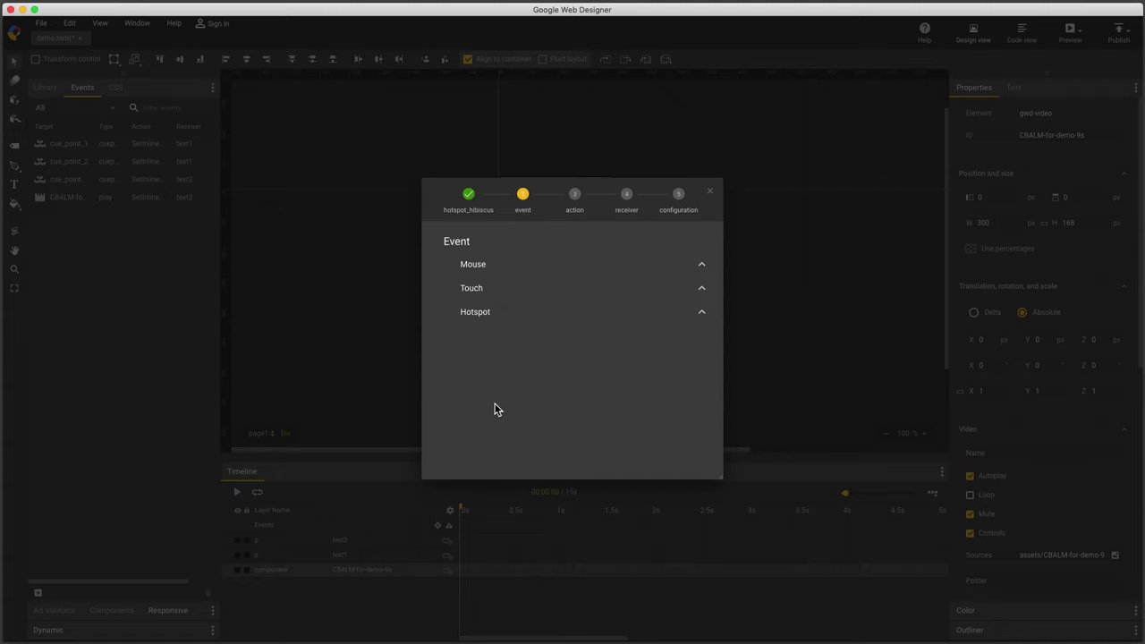
{"action": "left_click", "coordinate": [474, 265]}
{"action": "left_click", "coordinate": [476, 292]}
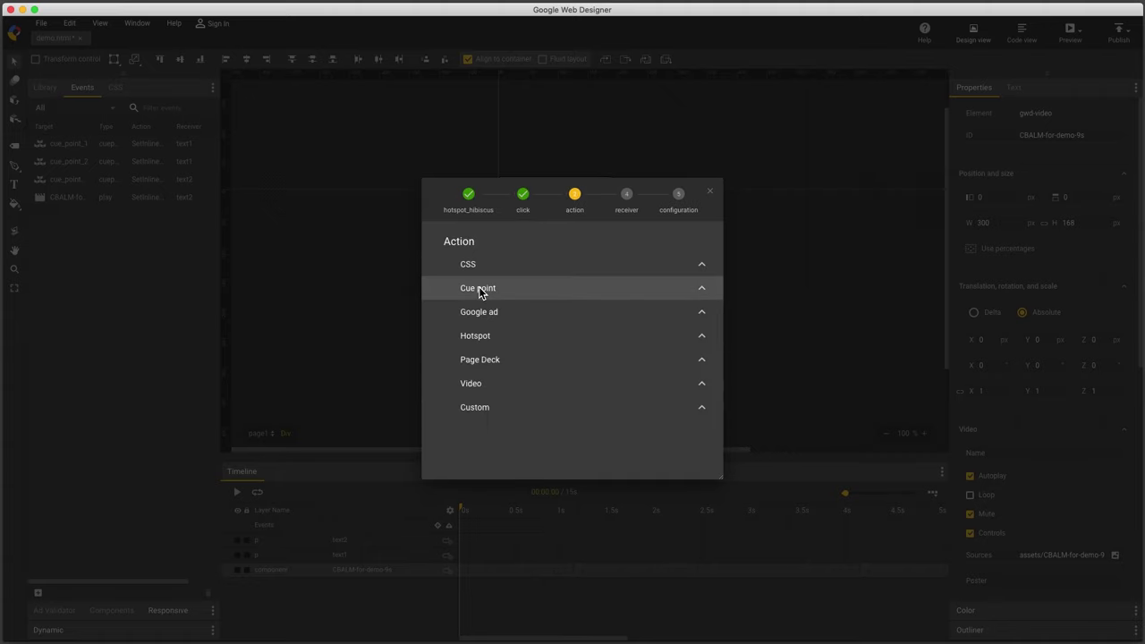
Step: Set the action to Google ad Exit ad on gwd-ad, metrics ID id1, hibiscus search URL
{"action": "left_click", "coordinate": [478, 312]}
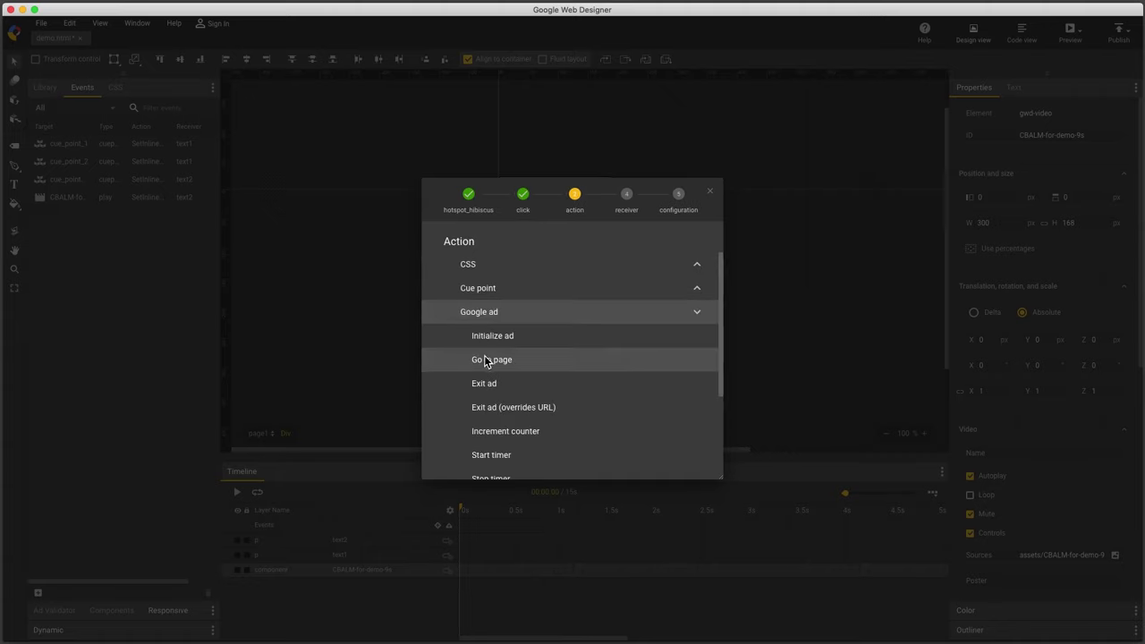
{"action": "left_click", "coordinate": [485, 383]}
{"action": "left_click", "coordinate": [486, 262]}
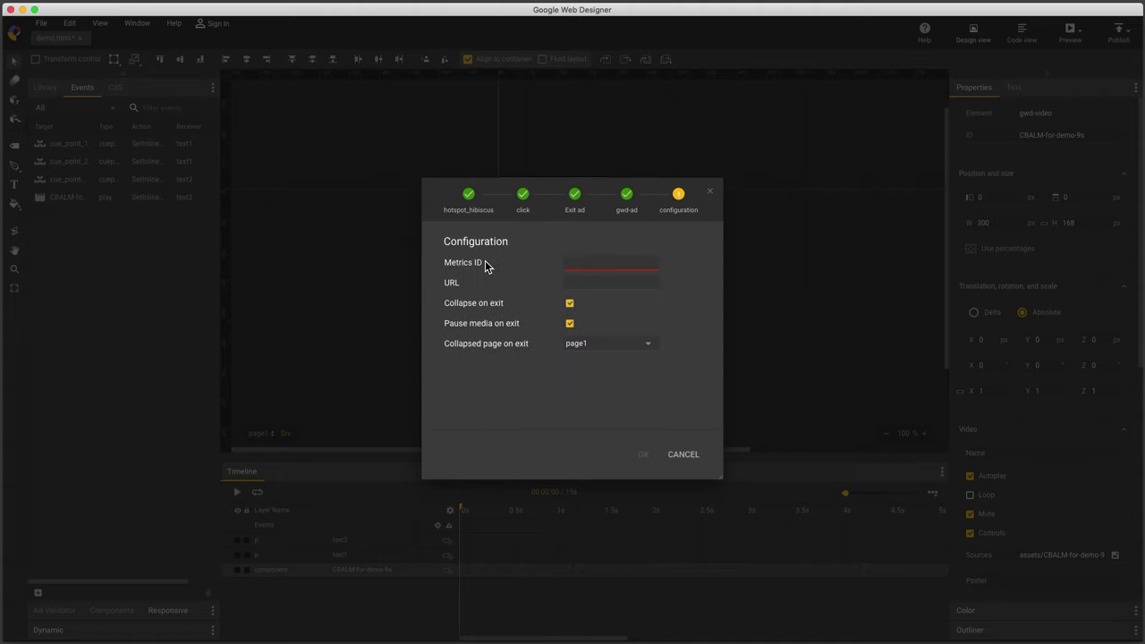
{"action": "left_click", "coordinate": [577, 267]}
{"action": "type", "text": "id1"}
{"action": "left_click", "coordinate": [573, 282]}
{"action": "key", "text": "super+v"}
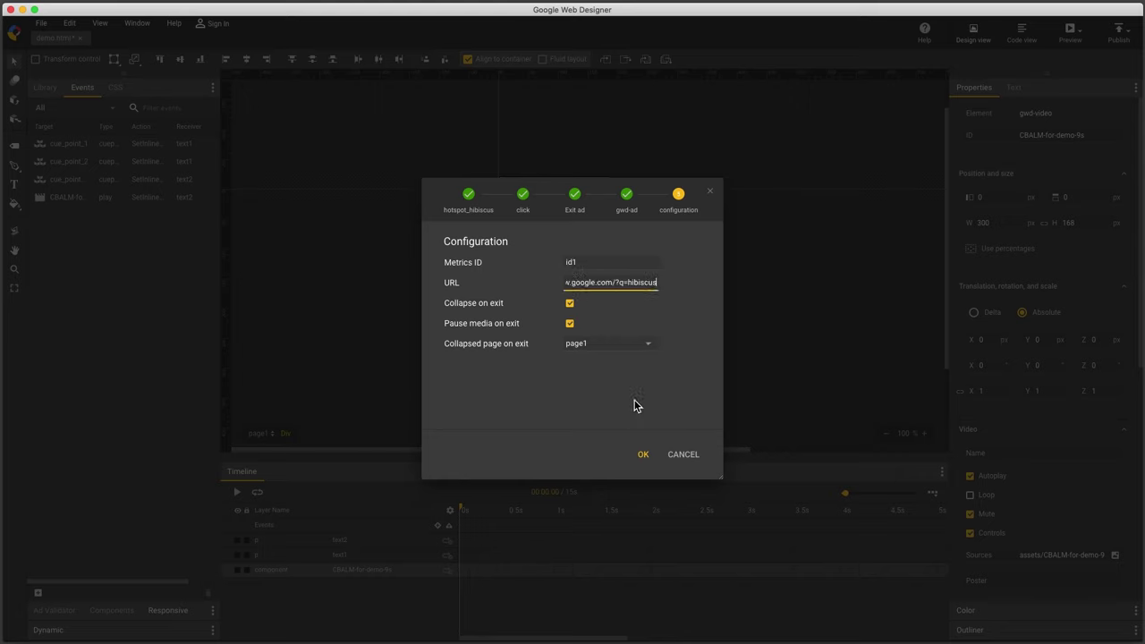
{"action": "left_click", "coordinate": [646, 457]}
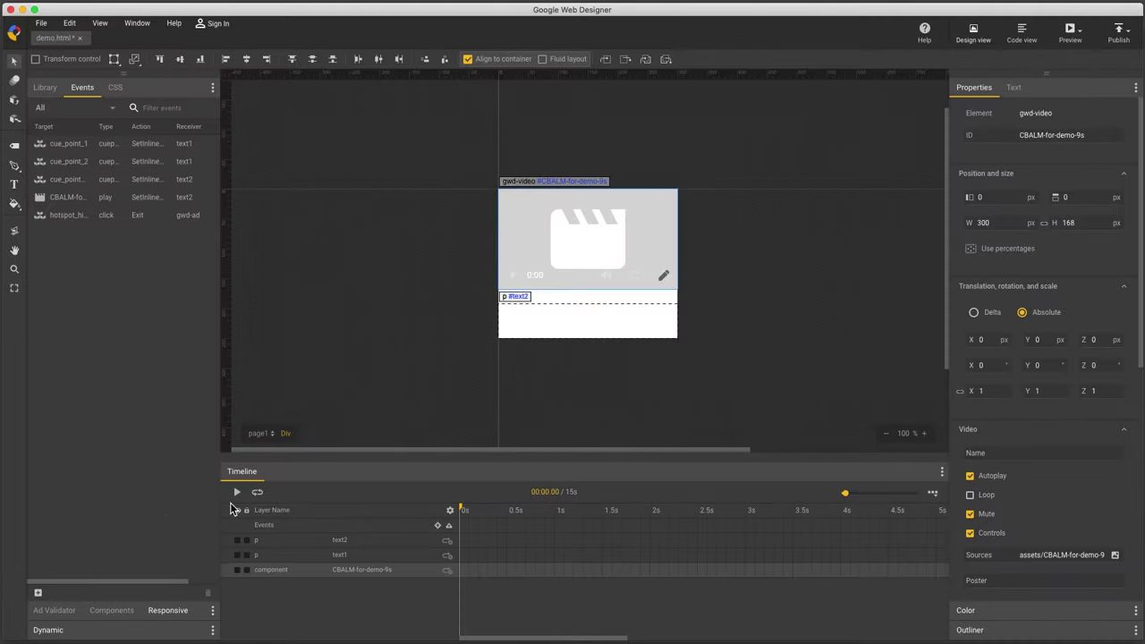
Step: Add a Mouse click event on hotspot_rose with the Exit ad action on gwd-ad
{"action": "left_click", "coordinate": [38, 593]}
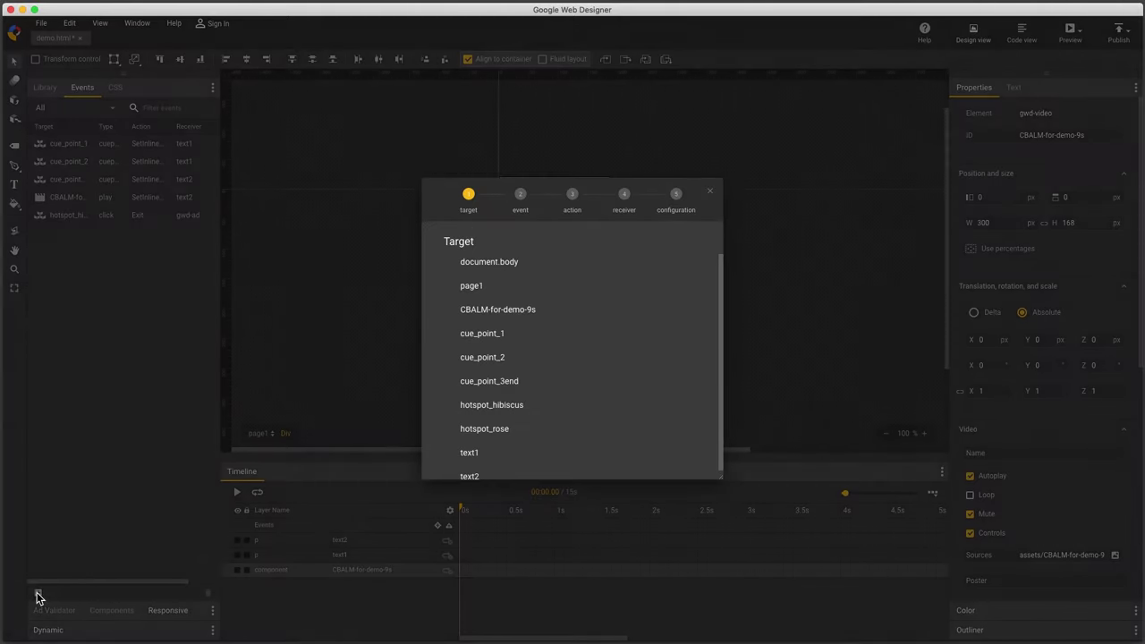
{"action": "left_click", "coordinate": [498, 433]}
{"action": "left_click", "coordinate": [479, 267]}
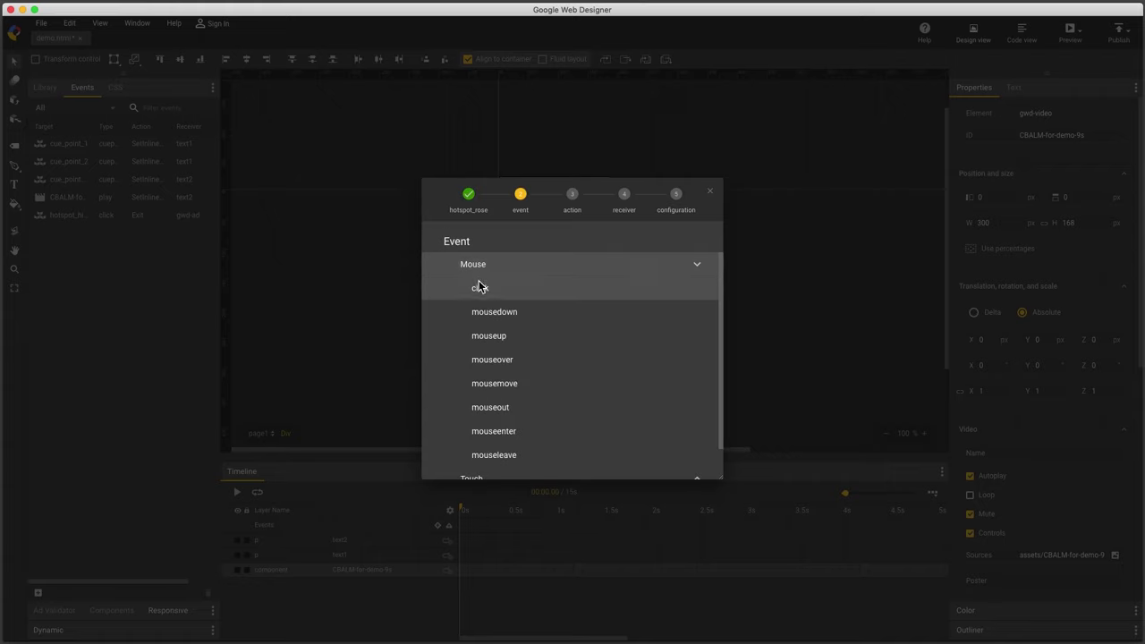
{"action": "left_click", "coordinate": [480, 288]}
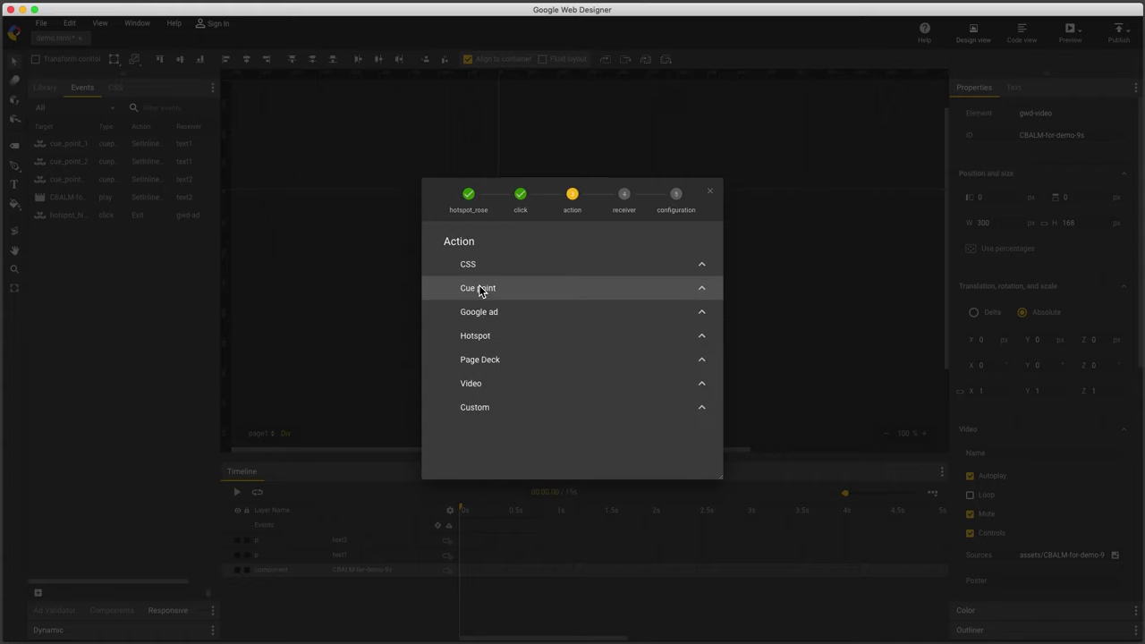
{"action": "left_click", "coordinate": [478, 311]}
{"action": "left_click", "coordinate": [475, 383]}
{"action": "left_click", "coordinate": [466, 271]}
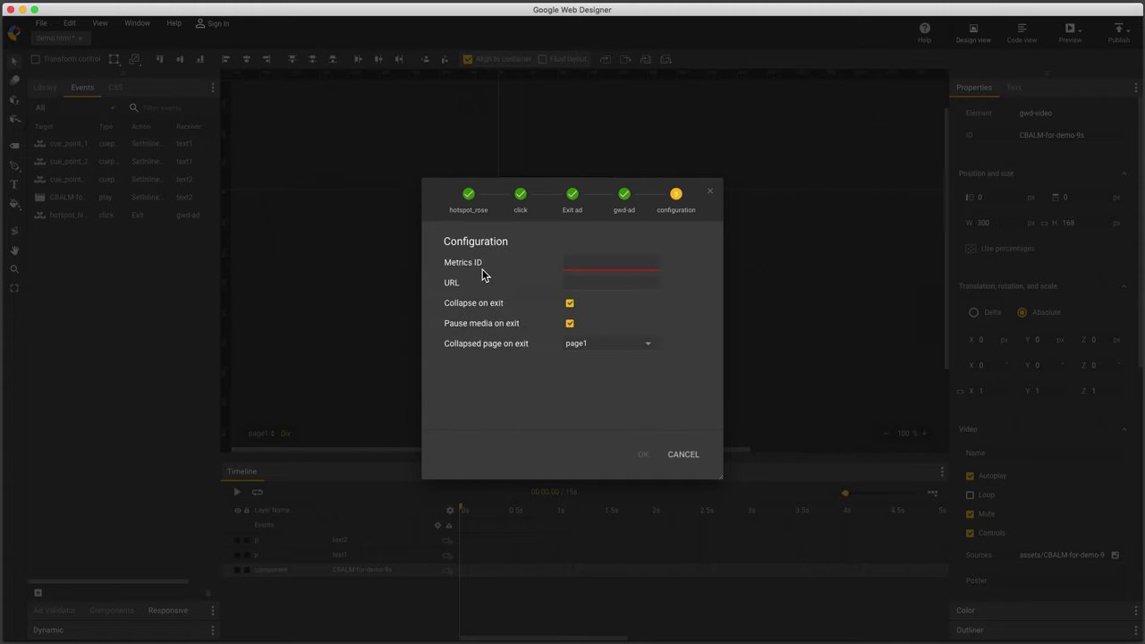
Step: Give it metrics ID id2 and the pasted search URL changed to end in ?q=rose
{"action": "left_click", "coordinate": [575, 265]}
{"action": "type", "text": "id"}
{"action": "left_click", "coordinate": [574, 284]}
{"action": "key", "text": "super+v"}
{"action": "key", "text": "BackSpace"}
{"action": "key", "text": "BackSpace"}
{"action": "key", "text": "BackSpace"}
{"action": "key", "text": "BackSpace"}
{"action": "key", "text": "BackSpace"}
{"action": "key", "text": "BackSpace"}
{"action": "key", "text": "BackSpace"}
{"action": "key", "text": "BackSpace"}
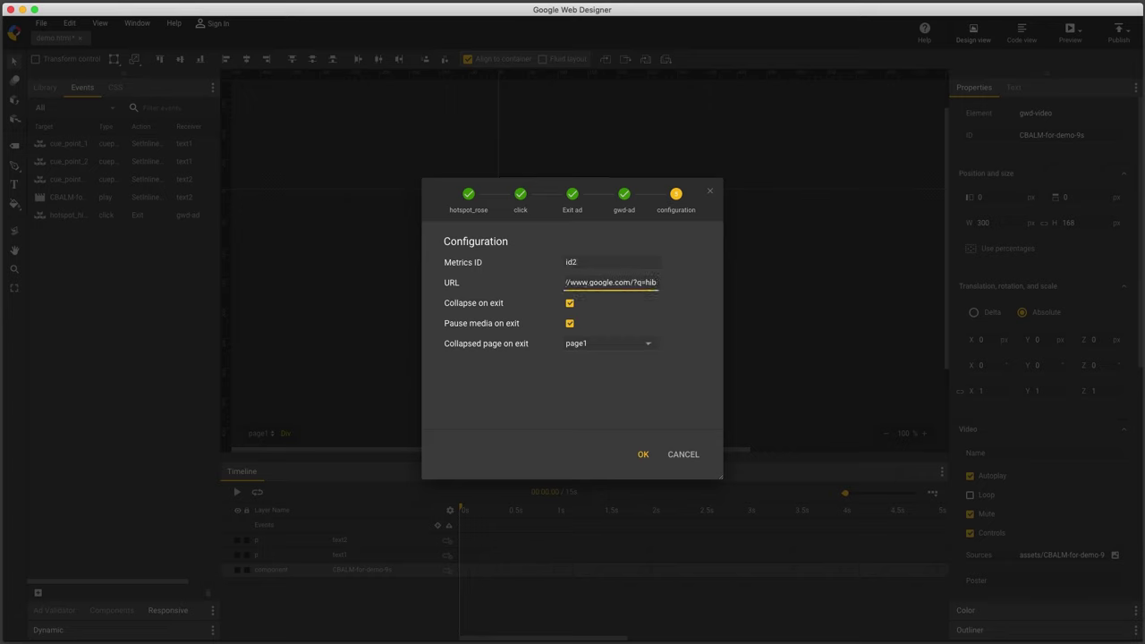
{"action": "type", "text": "rose"}
{"action": "left_click", "coordinate": [640, 454]}
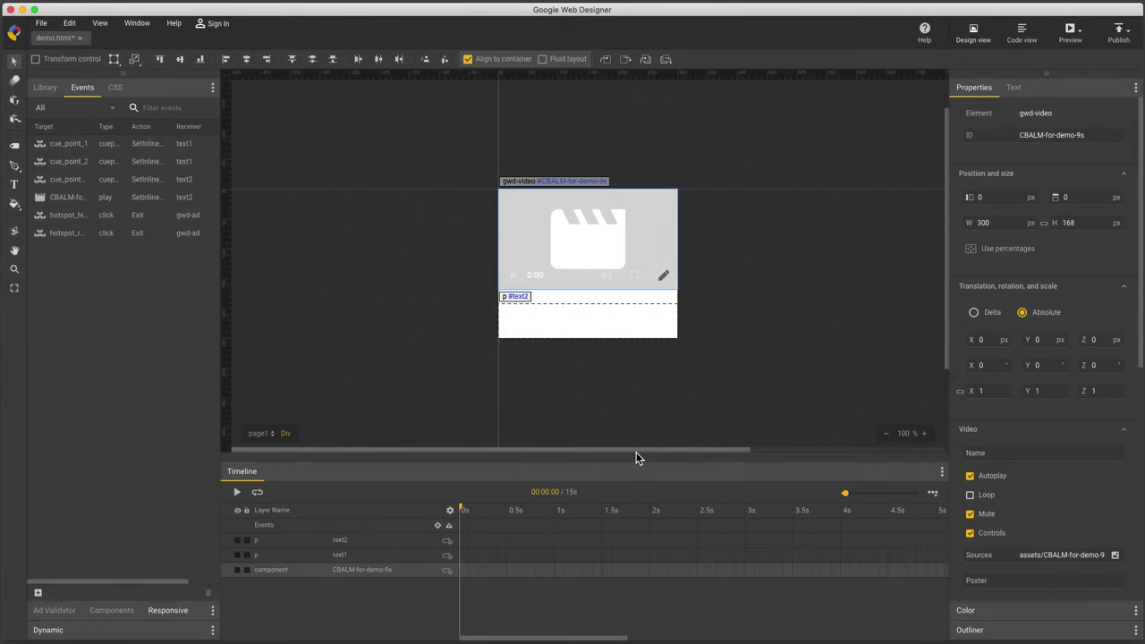
Step: Preview the banner in Chrome, test the hibiscus hotspot's search link, then return to Google Web Designer
{"action": "left_click", "coordinate": [1068, 33]}
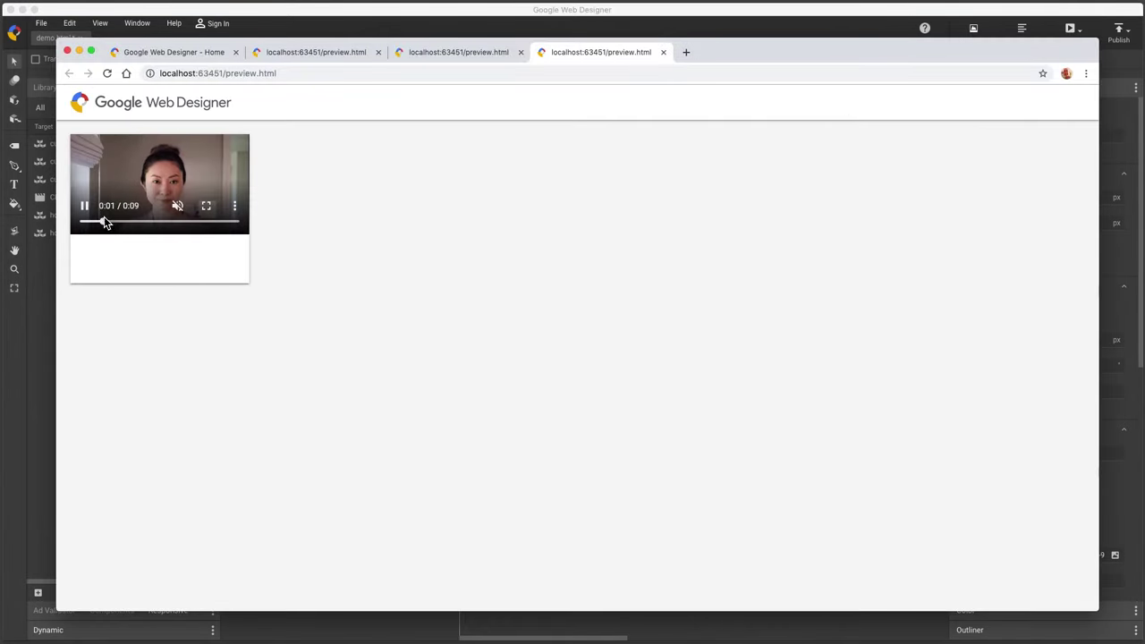
{"action": "left_click_drag", "start_coordinate": [108, 223], "coordinate": [177, 223]}
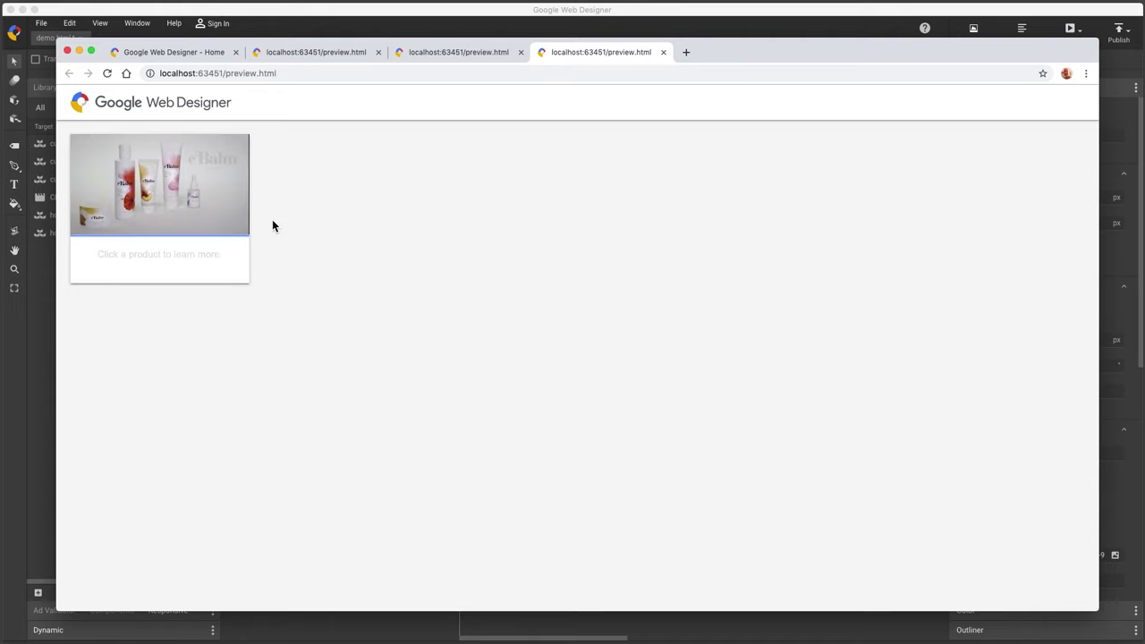
{"action": "left_click", "coordinate": [129, 185]}
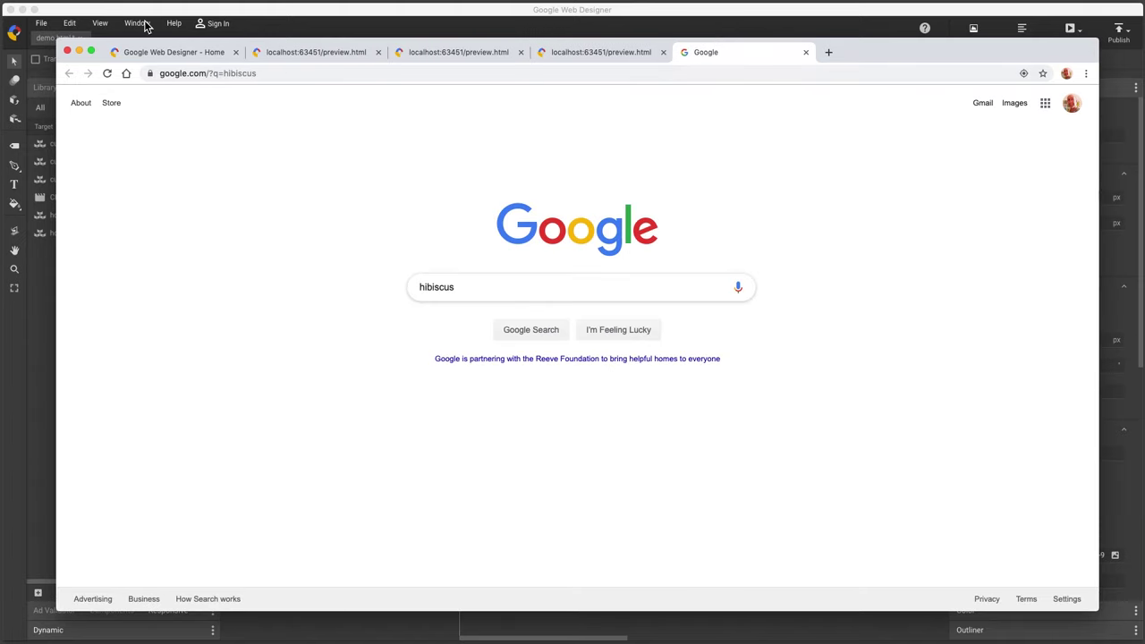
{"action": "left_click", "coordinate": [633, 54]}
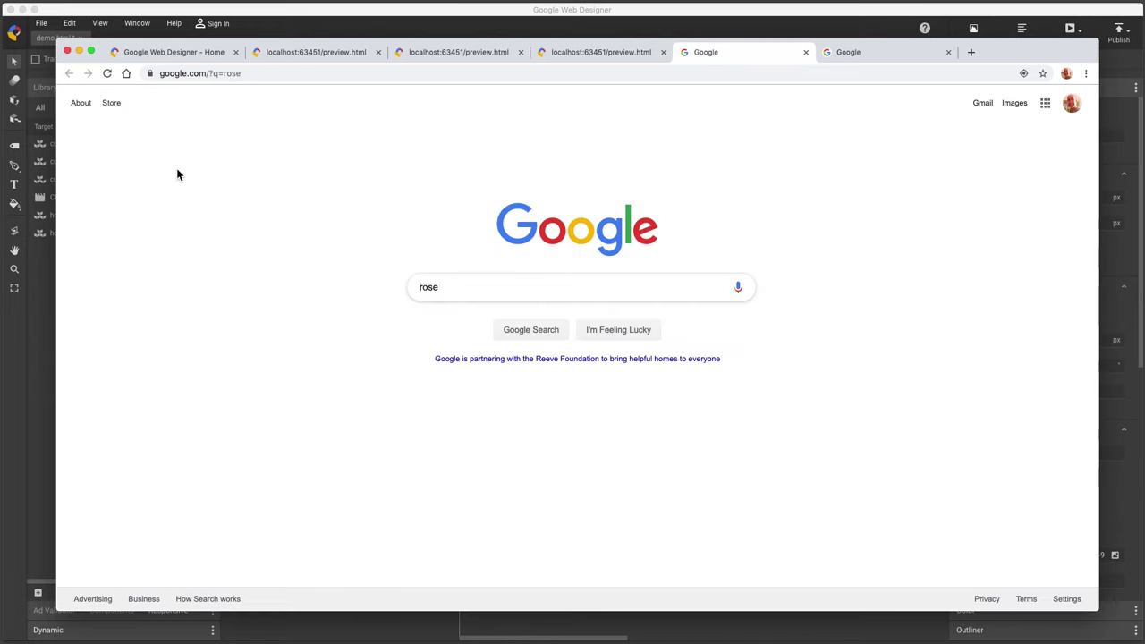
{"action": "left_click", "coordinate": [865, 20]}
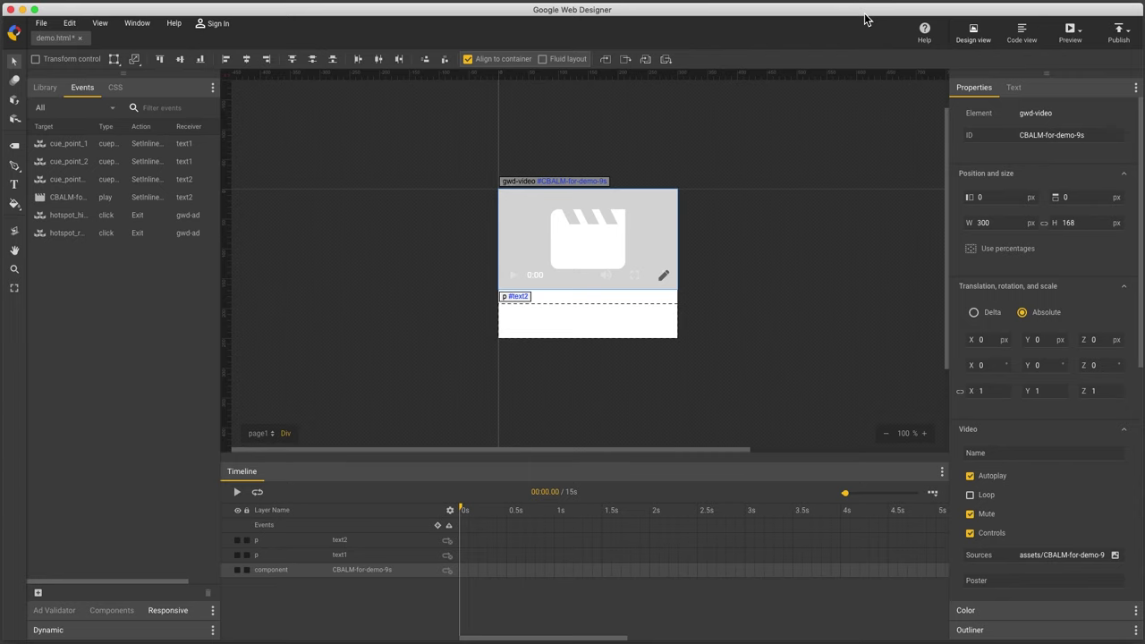
Step: Reopen Interactive Video, select hotspot_hibiscus, and review its Overlay Asset options
{"action": "double_click", "coordinate": [646, 206]}
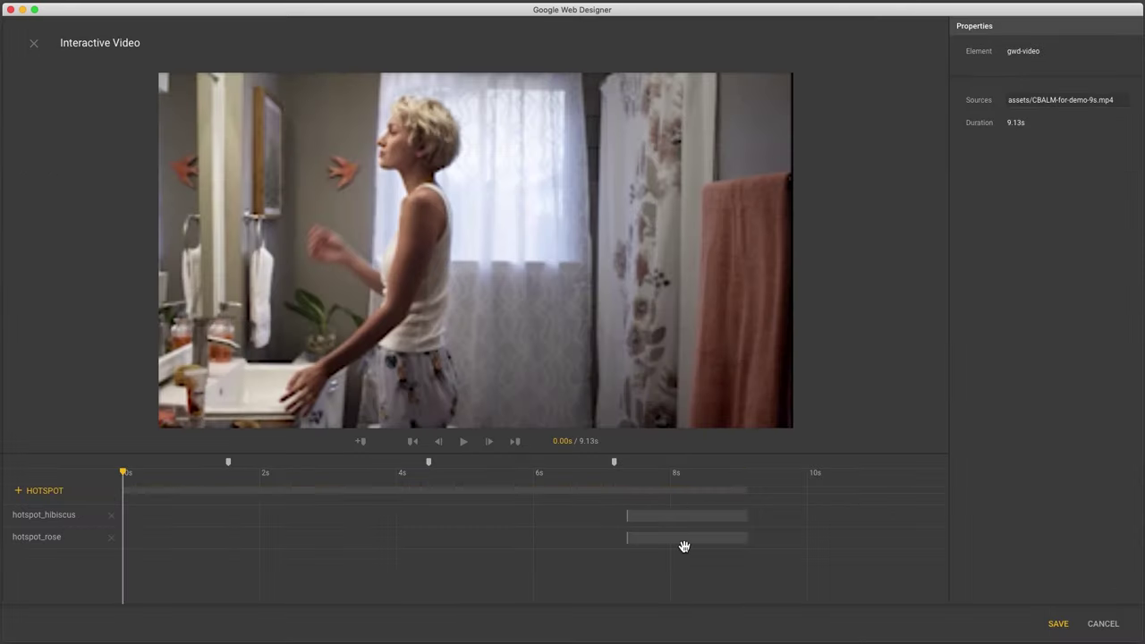
{"action": "left_click", "coordinate": [690, 518]}
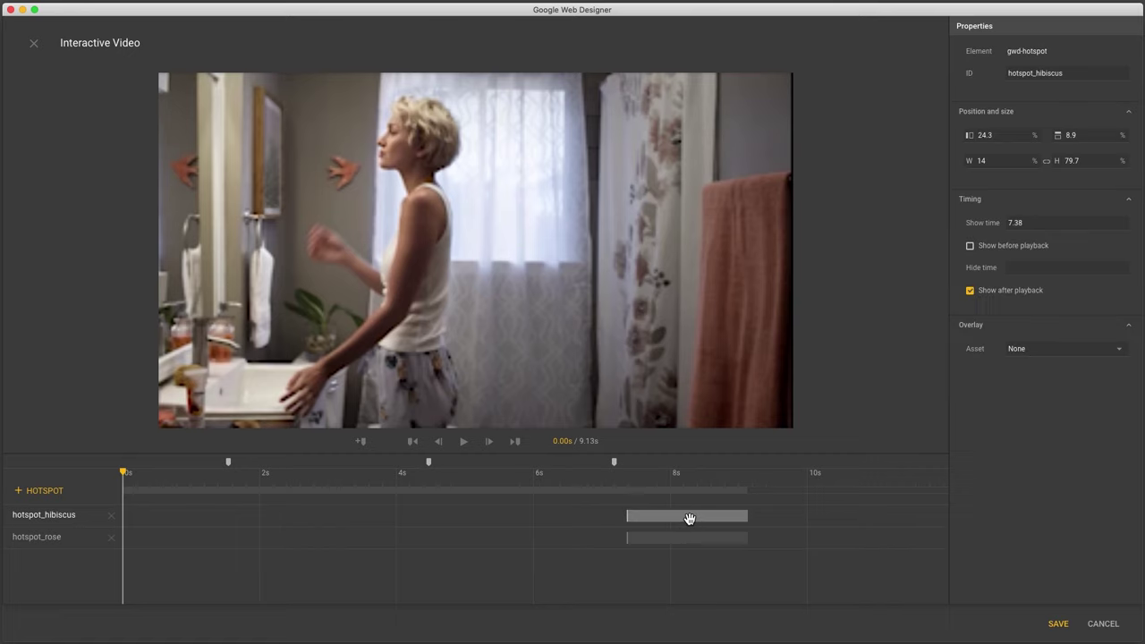
{"action": "left_click", "coordinate": [1035, 350]}
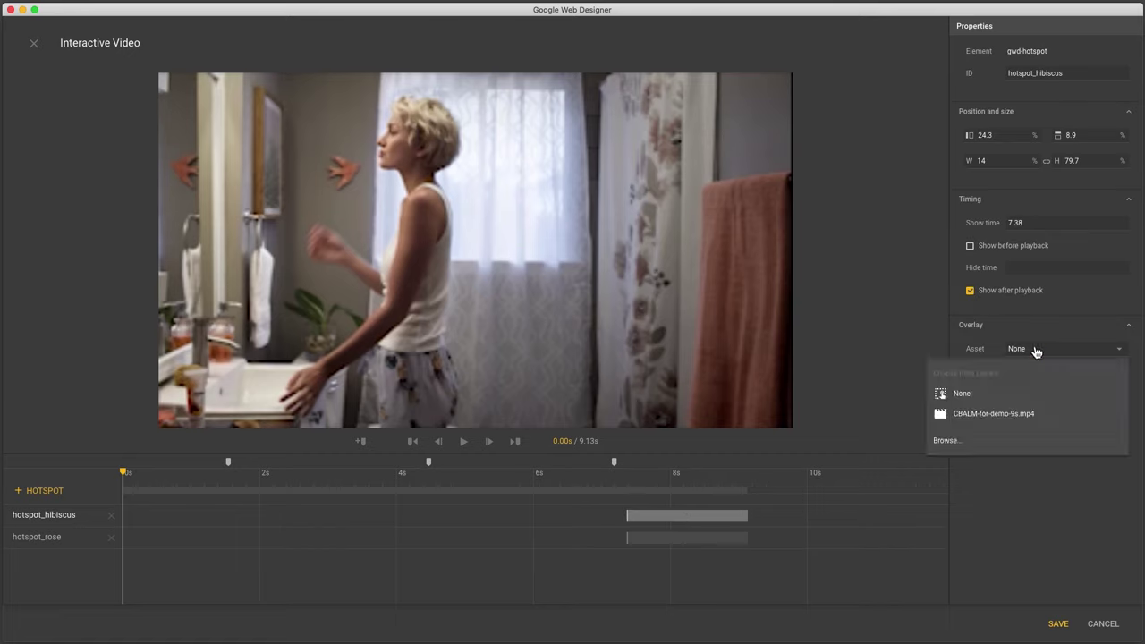
{"action": "left_click", "coordinate": [904, 288]}
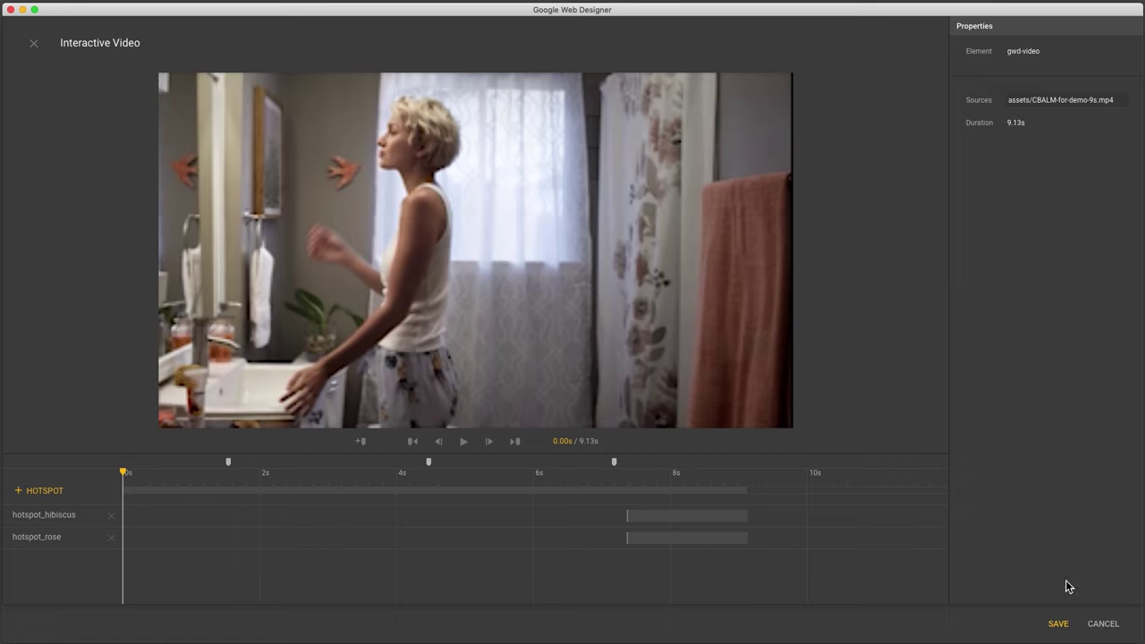
Step: Draw a new box over the video's upper right with a 1 px red border
{"action": "left_click", "coordinate": [1102, 623]}
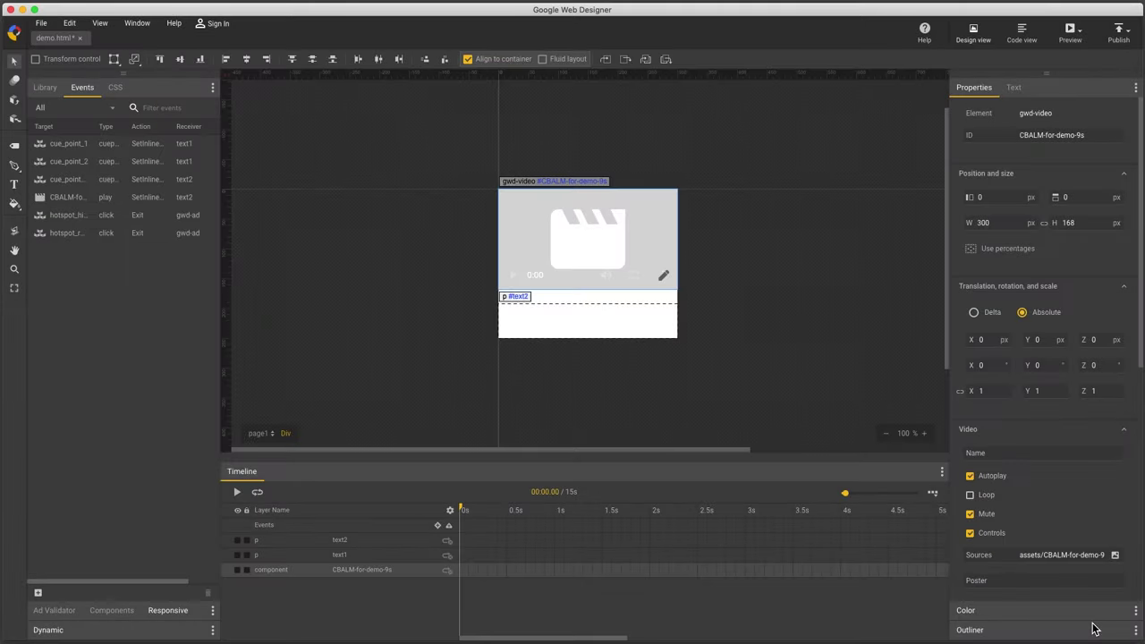
{"action": "left_click", "coordinate": [14, 145]}
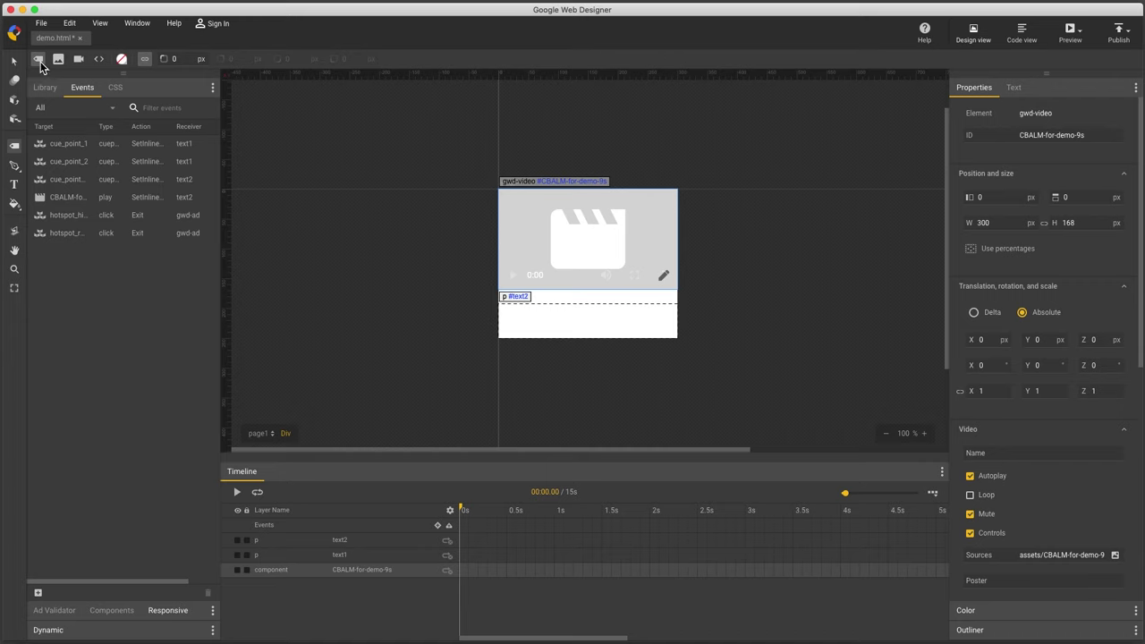
{"action": "left_click_drag", "start_coordinate": [598, 154], "coordinate": [715, 239]}
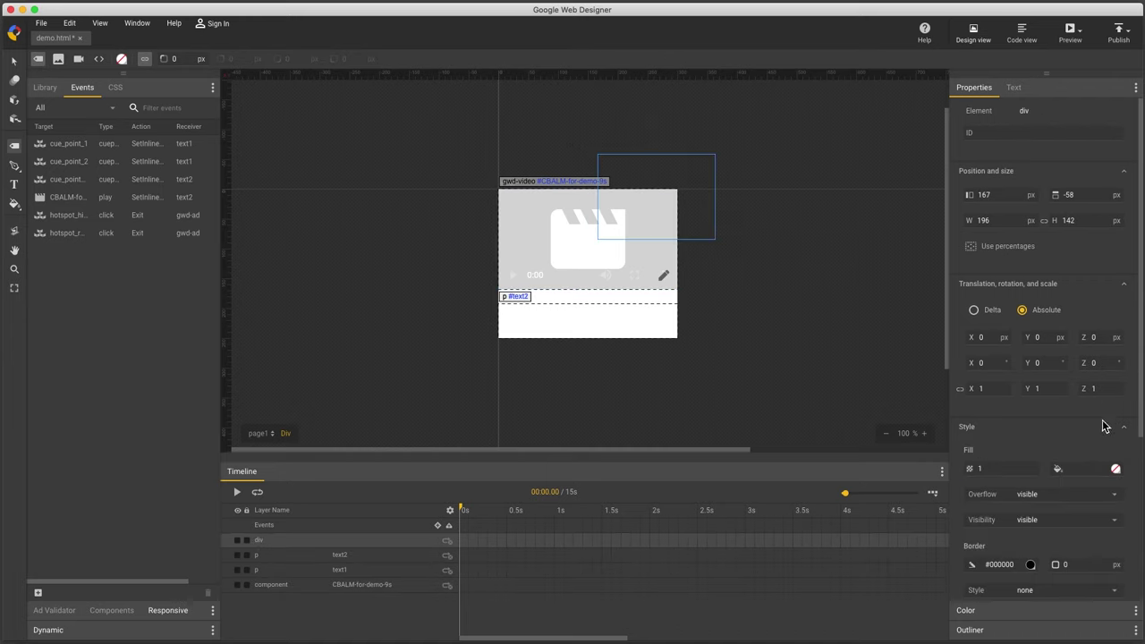
{"action": "scroll", "coordinate": [1095, 480], "scroll_direction": "down", "scroll_amount": 5}
{"action": "scroll", "coordinate": [1095, 485], "scroll_direction": "down", "scroll_amount": 2}
{"action": "left_click", "coordinate": [1078, 360]}
{"action": "type", "text": "1"}
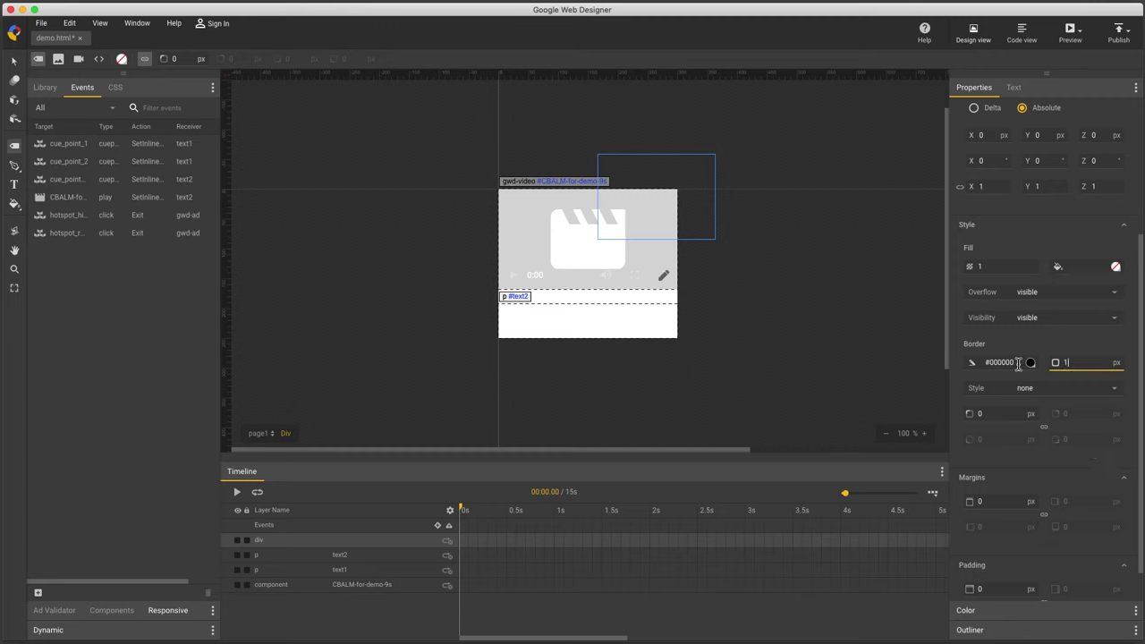
{"action": "left_click", "coordinate": [977, 364]}
{"action": "type", "text": "red"}
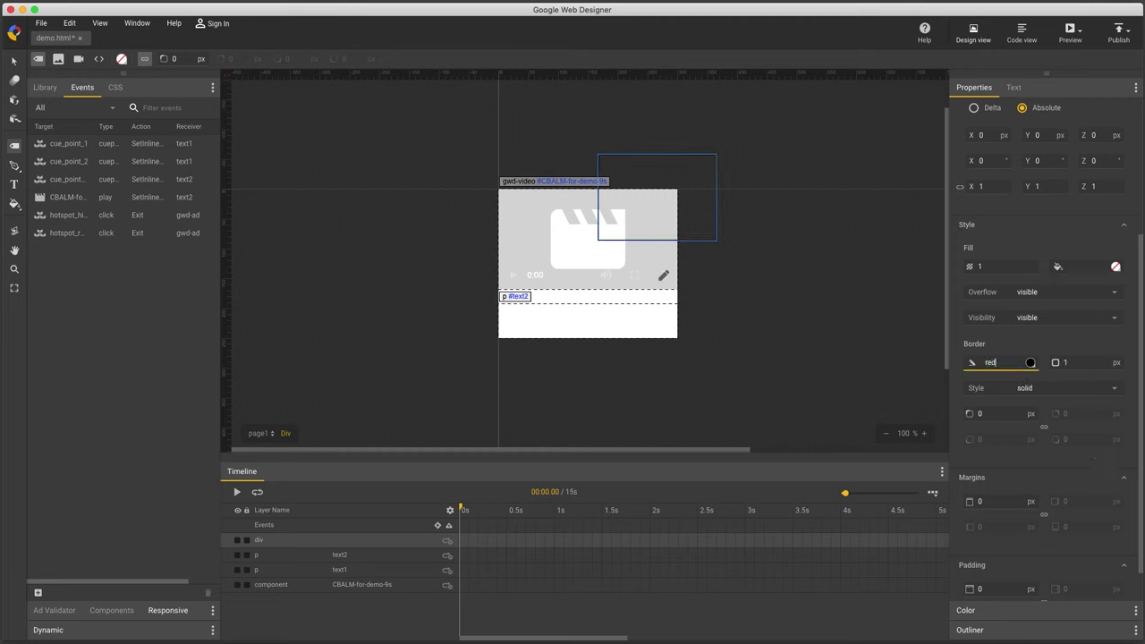
{"action": "key", "text": "Return"}
Step: Switch the div to percentages and set left 0, top 0, width 100%, height 100%
{"action": "scroll", "coordinate": [1045, 329], "scroll_direction": "up", "scroll_amount": 3}
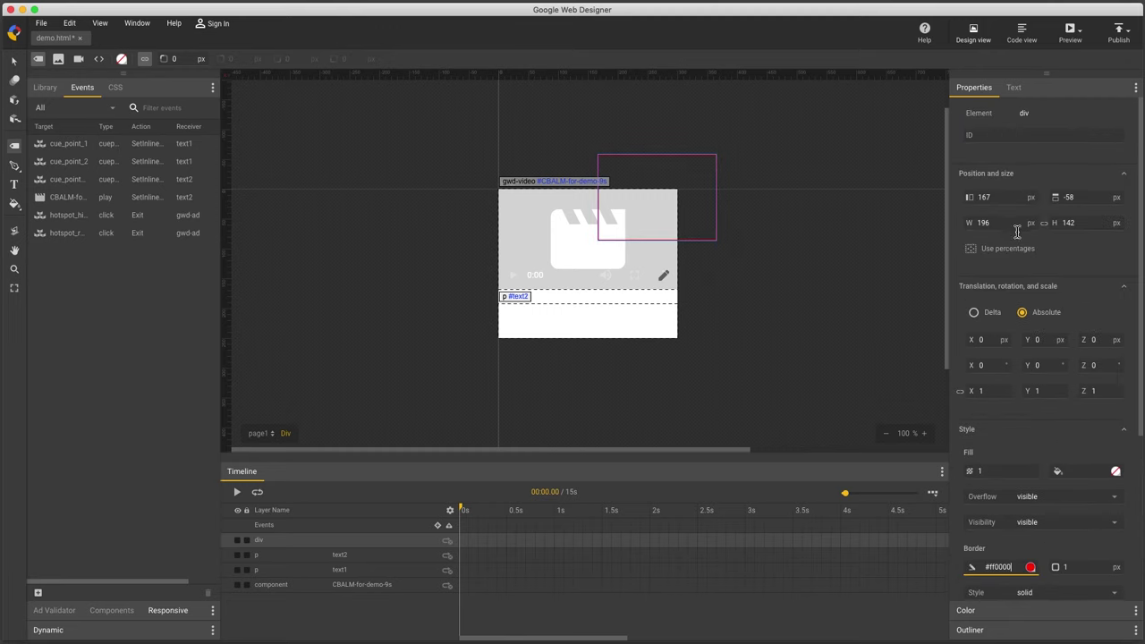
{"action": "left_click", "coordinate": [1013, 259]}
{"action": "left_click", "coordinate": [1010, 199]}
{"action": "type", "text": "0"}
{"action": "key", "text": "Tab"}
{"action": "type", "text": "0"}
{"action": "key", "text": "Return"}
{"action": "key", "text": "Tab"}
{"action": "type", "text": "100"}
{"action": "key", "text": "Tab"}
{"action": "type", "text": "10"}
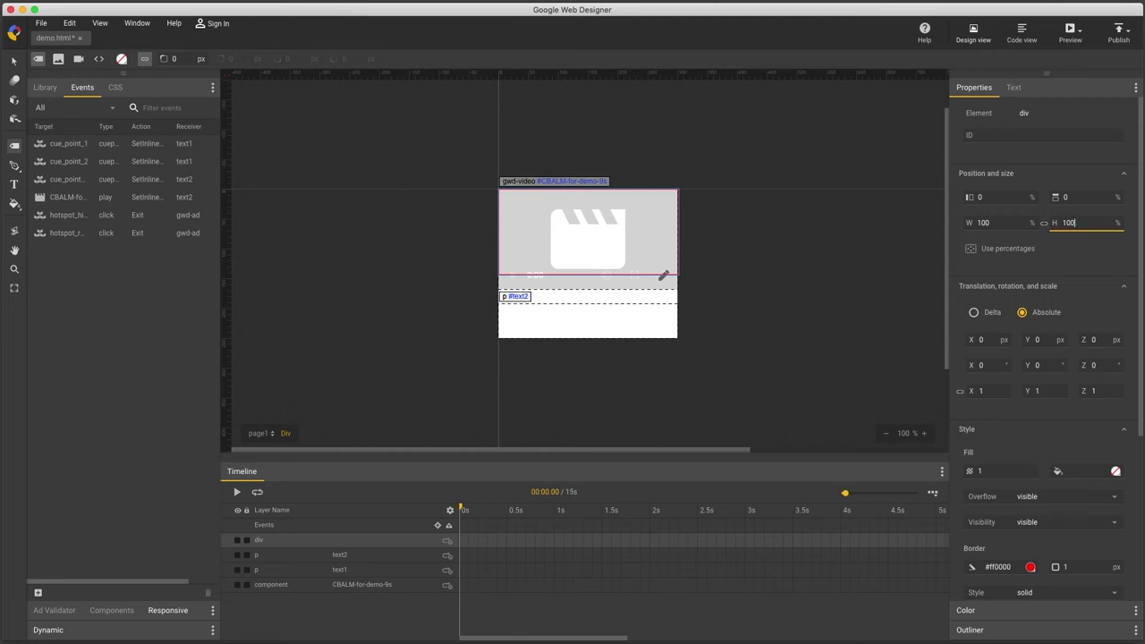
{"action": "key", "text": "Return"}
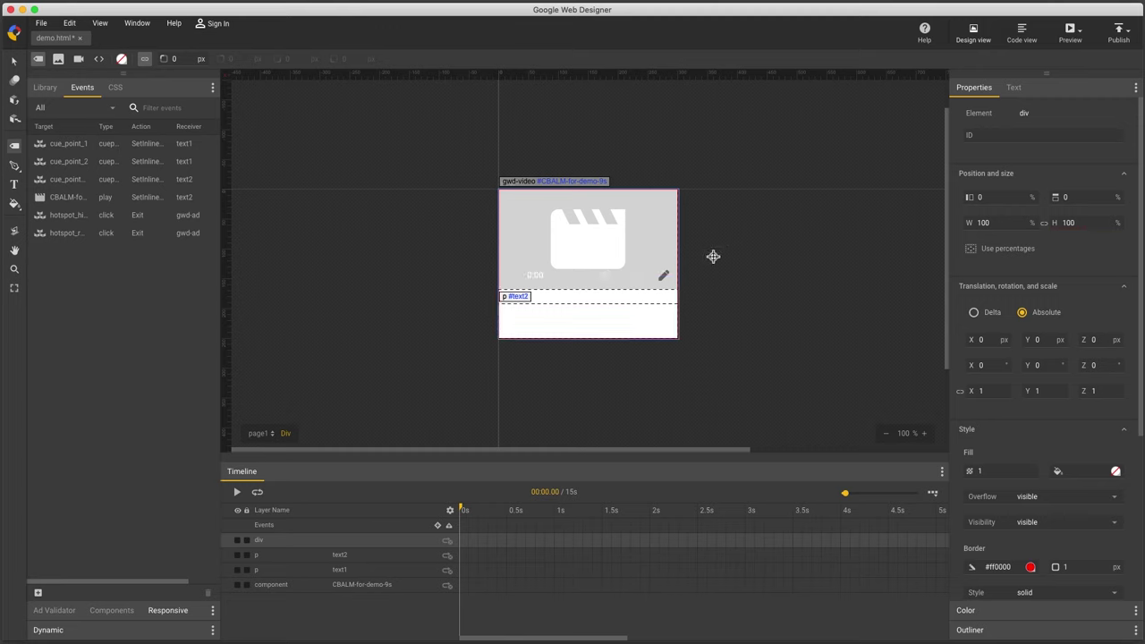
Step: Create a group named Group1-border from the red-bordered div
{"action": "right_click", "coordinate": [652, 263]}
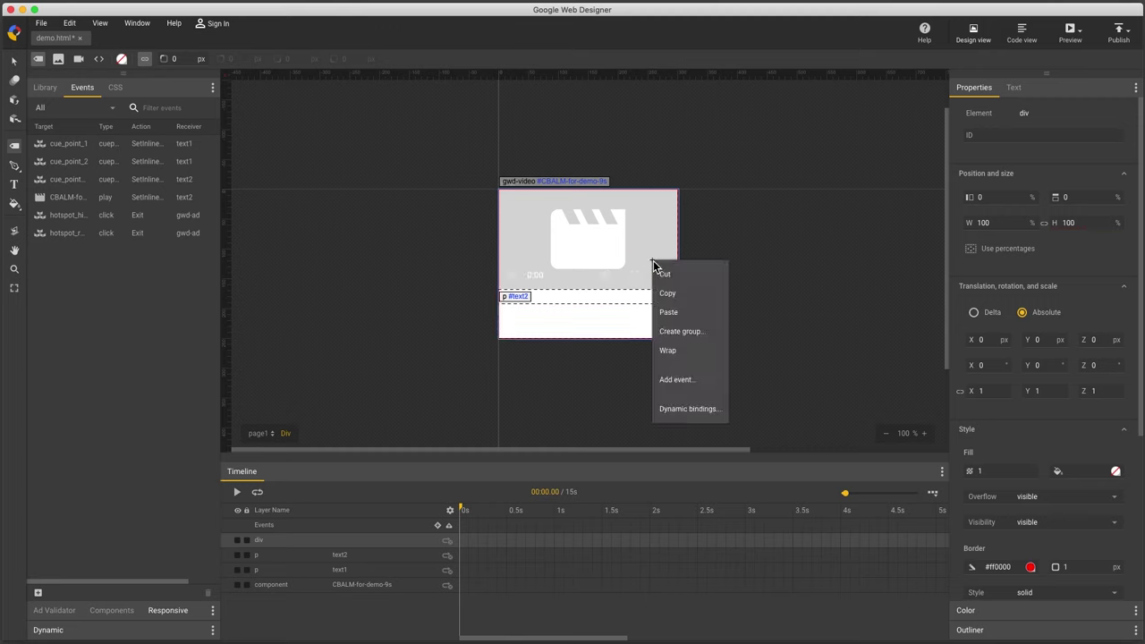
{"action": "left_click", "coordinate": [662, 331]}
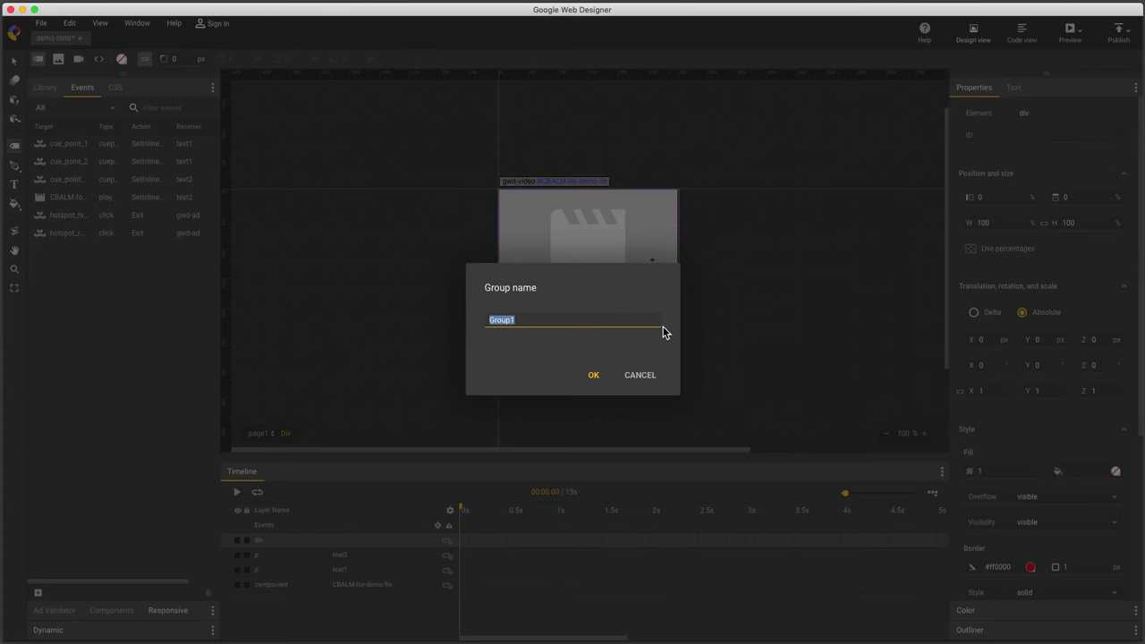
{"action": "key", "text": "Right"}
{"action": "key", "text": "Return"}
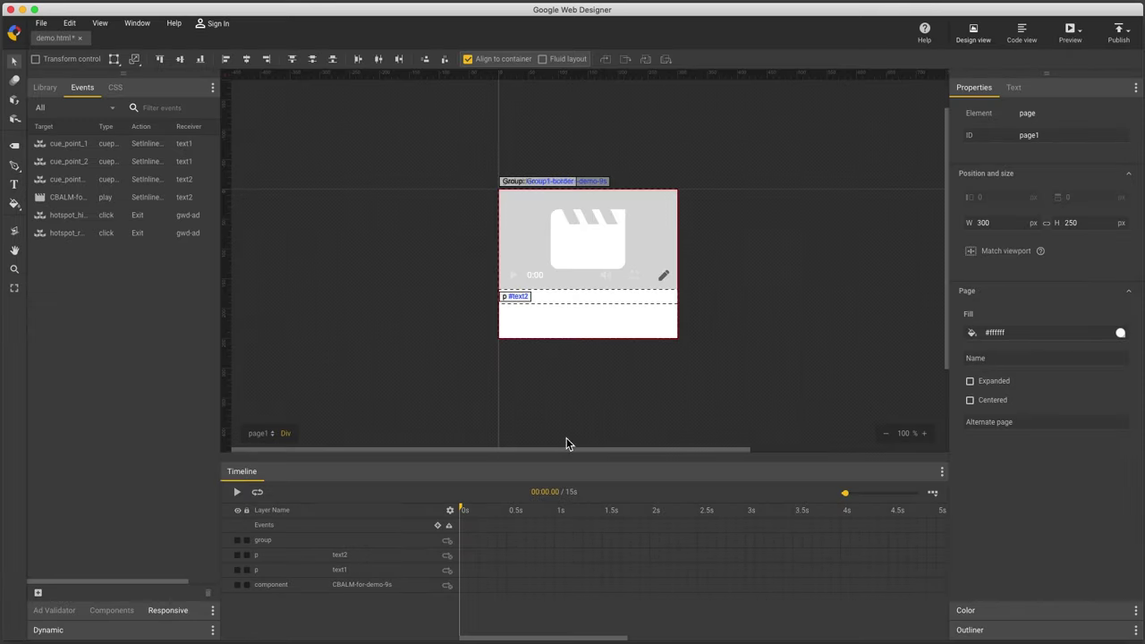
Step: Delete the Group1-border group from the stage and show it in the Library
{"action": "left_click", "coordinate": [402, 540]}
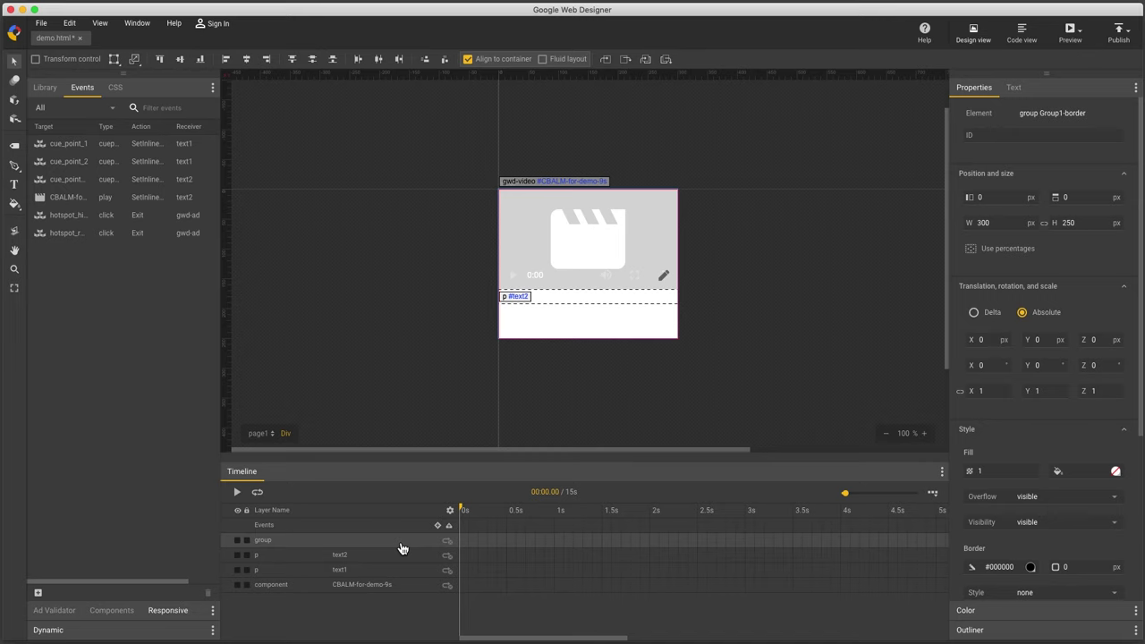
{"action": "key", "text": "Delete"}
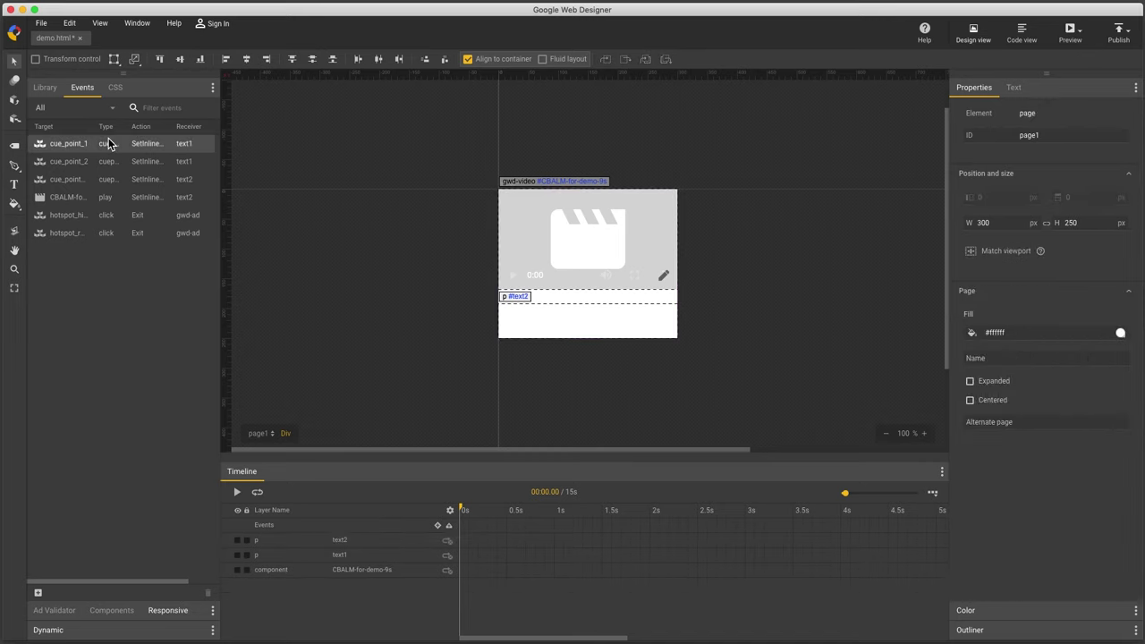
{"action": "left_click", "coordinate": [45, 88]}
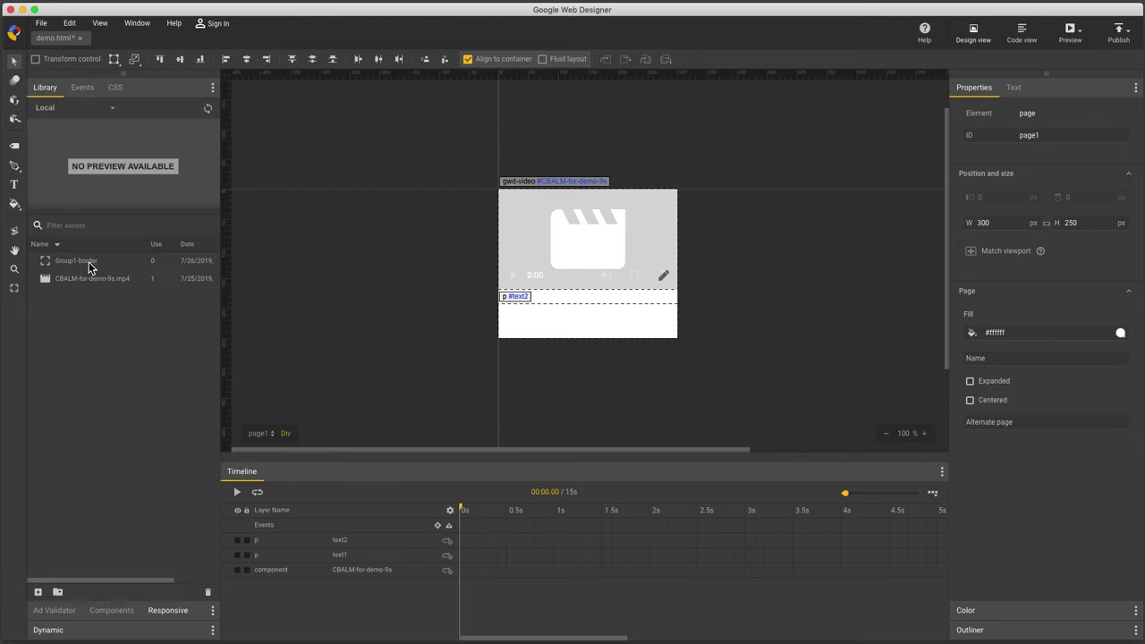
Step: At the 8.24s product shot, set hotspot_hibiscus's overlay asset to Group1-border
{"action": "double_click", "coordinate": [544, 245]}
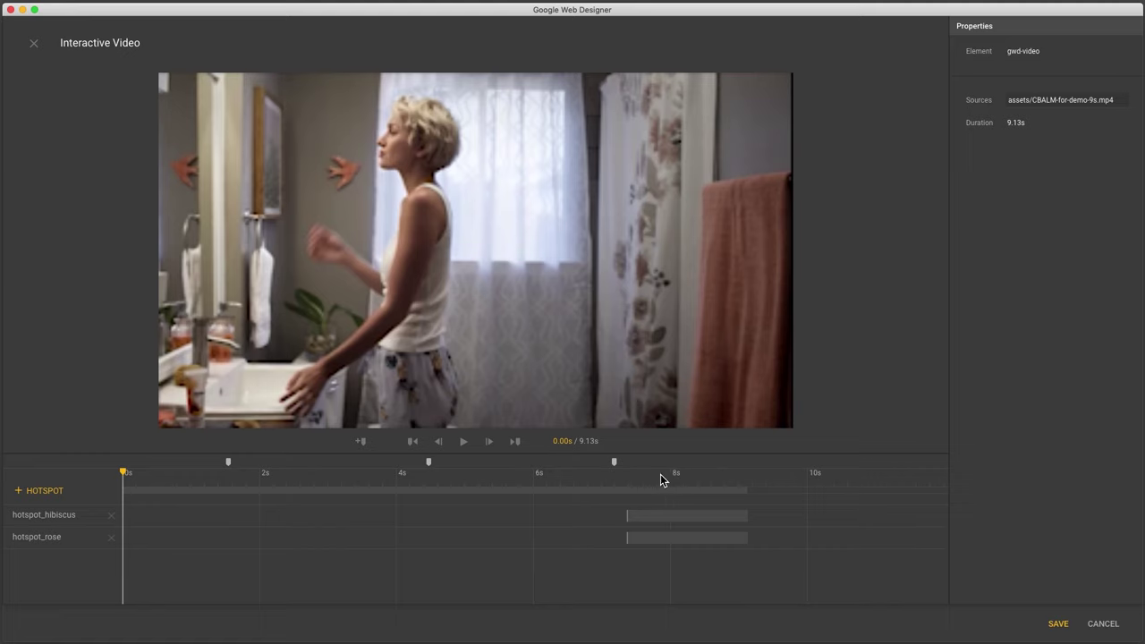
{"action": "left_click_drag", "start_coordinate": [127, 474], "coordinate": [685, 509]}
{"action": "left_click", "coordinate": [721, 517]}
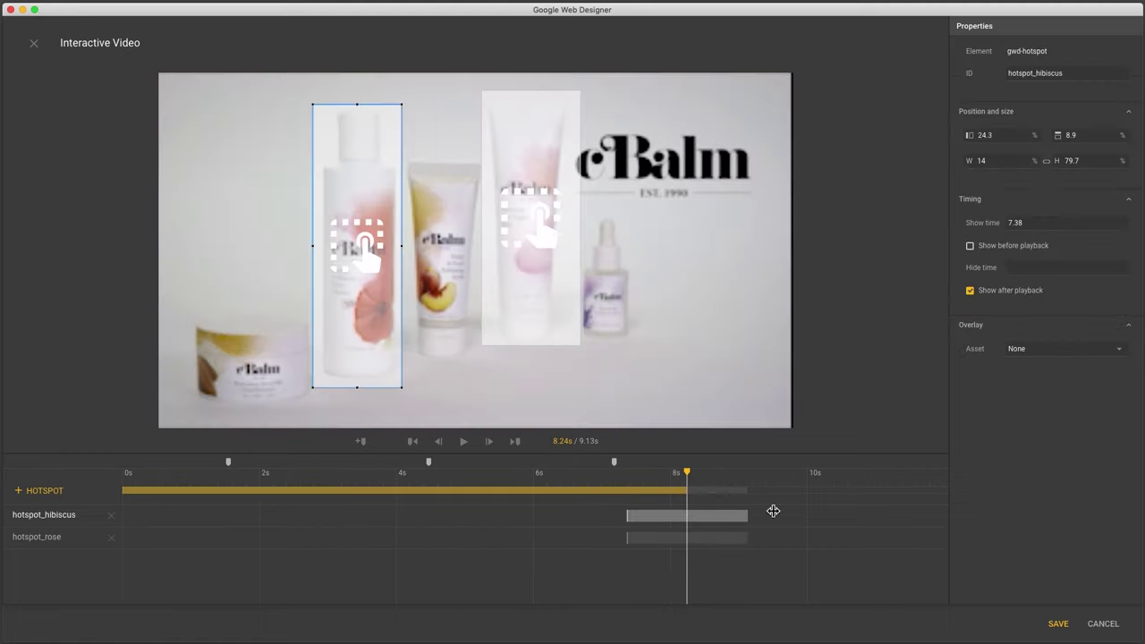
{"action": "left_click", "coordinate": [1063, 350]}
{"action": "left_click", "coordinate": [1003, 414]}
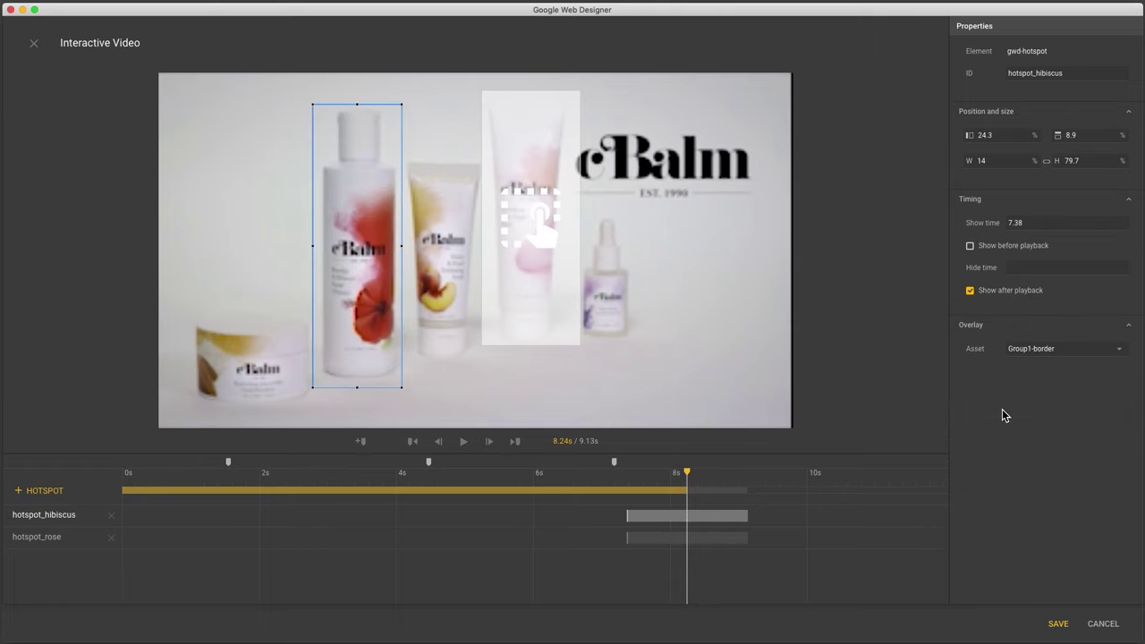
{"action": "left_click", "coordinate": [832, 409]}
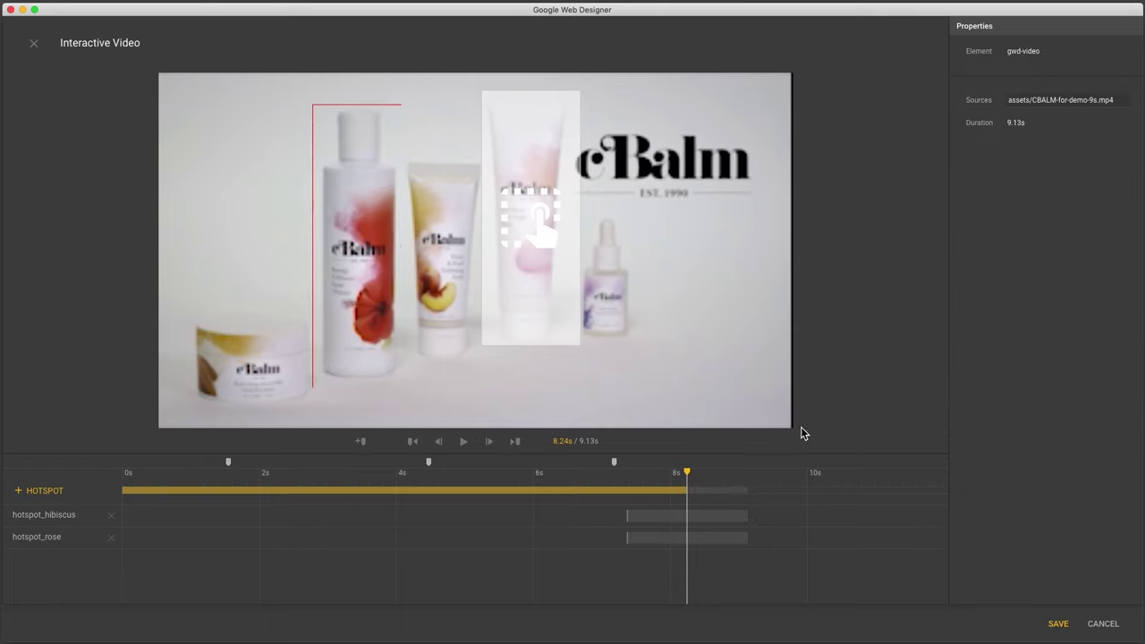
{"action": "mouse_move", "coordinate": [686, 473]}
{"action": "left_mouse_down"}
{"action": "mouse_move", "coordinate": [590, 473]}
{"action": "mouse_move", "coordinate": [666, 474]}
{"action": "left_mouse_up"}
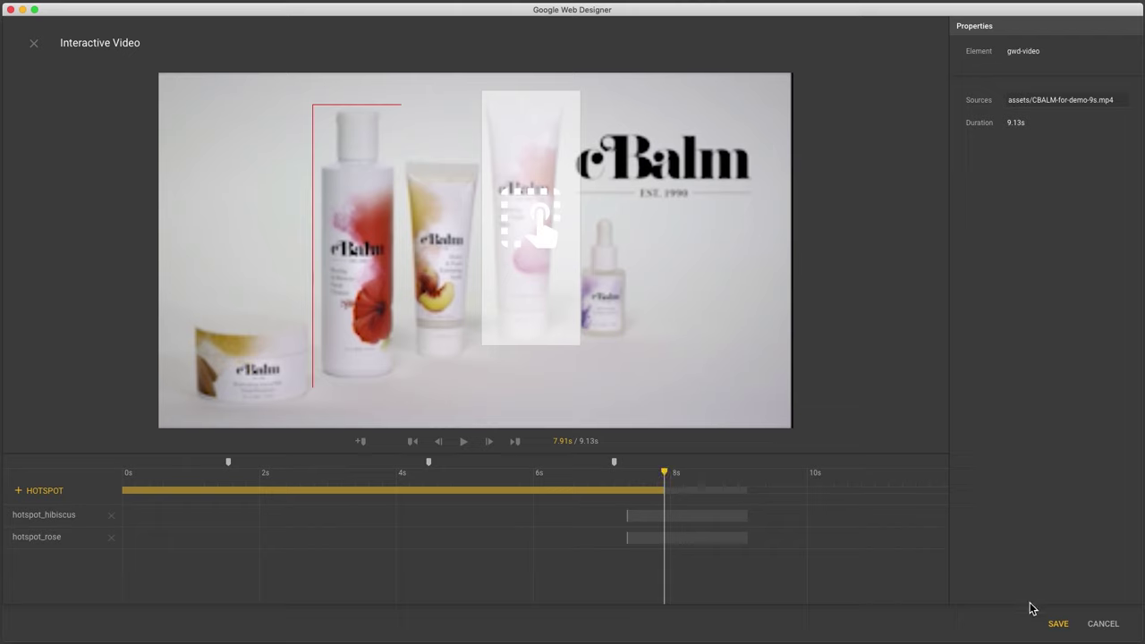
Step: Save the hotspot edits, then open Group1-border and view its div's CSS rules
{"action": "left_click", "coordinate": [1057, 623]}
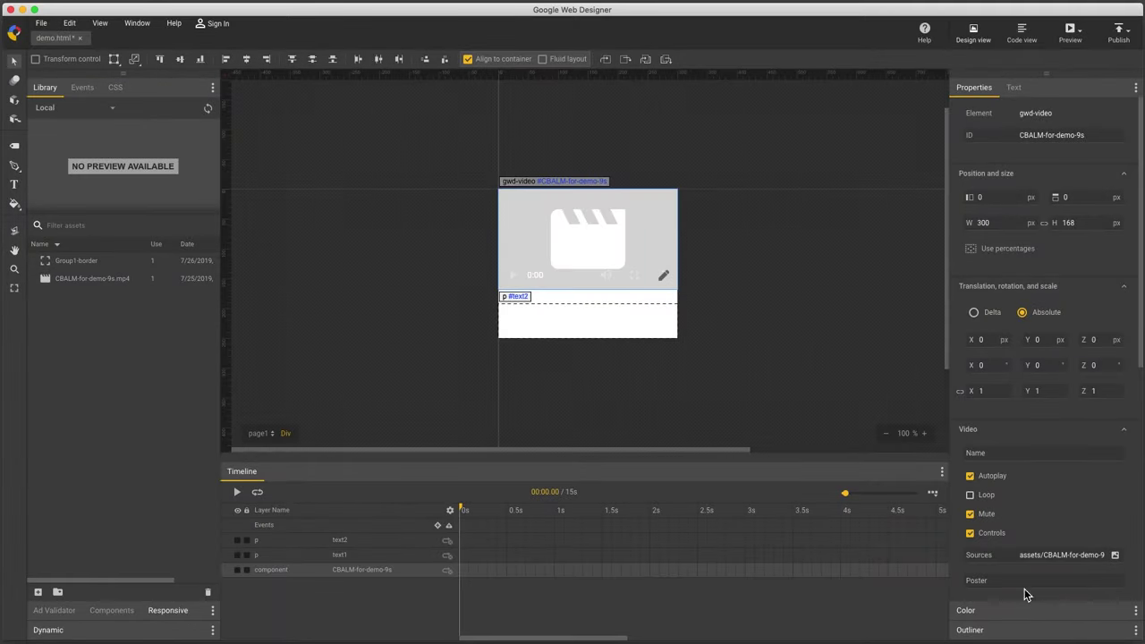
{"action": "right_click", "coordinate": [76, 261]}
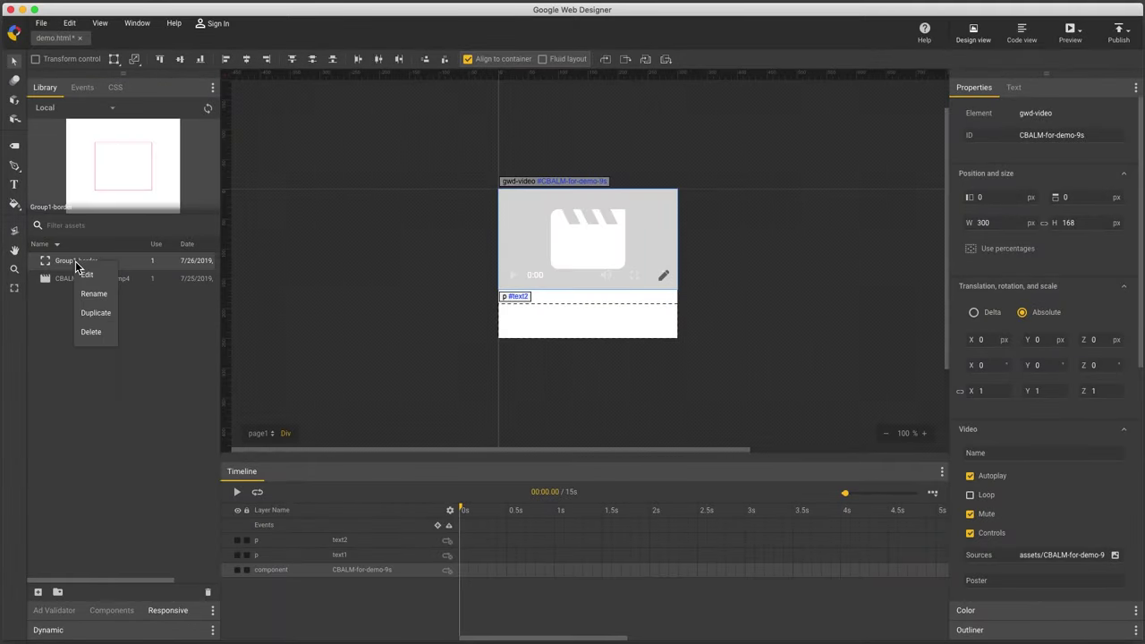
{"action": "left_click", "coordinate": [87, 277]}
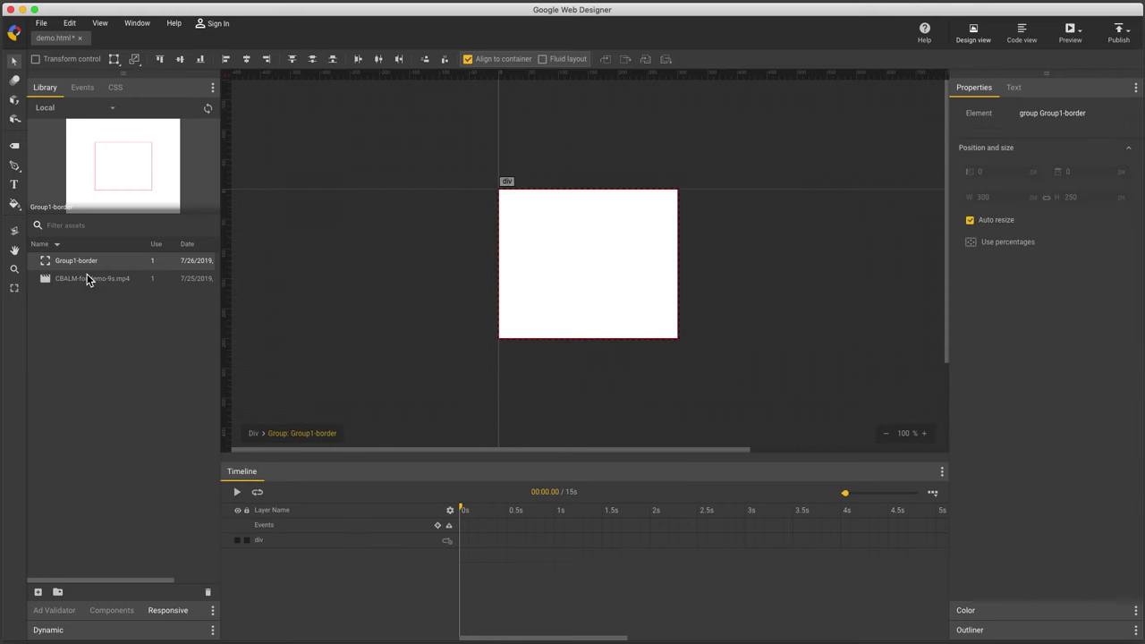
{"action": "left_click", "coordinate": [533, 311]}
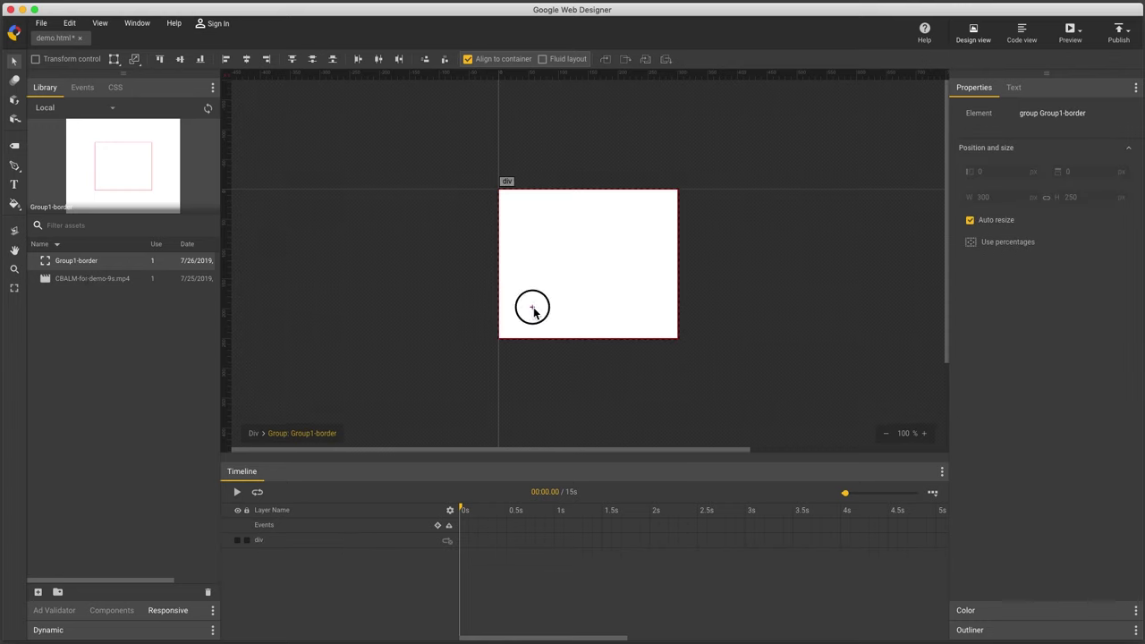
{"action": "left_click", "coordinate": [116, 87]}
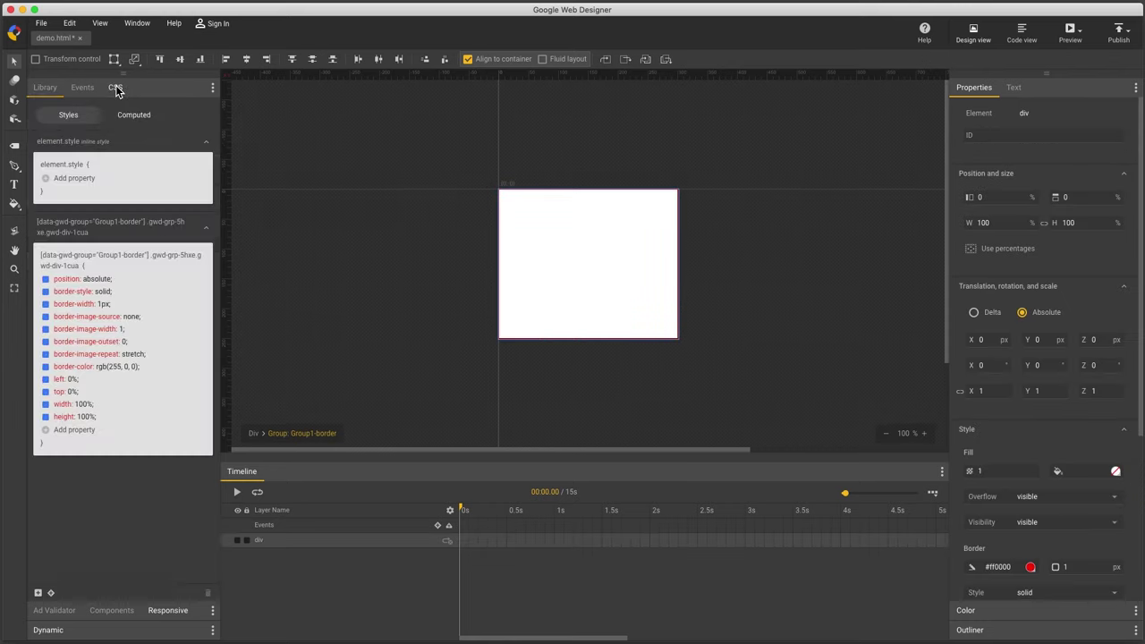
Step: Add box-sizing: border-box to the div's CSS rule and return to page1
{"action": "left_click", "coordinate": [81, 431]}
{"action": "type", "text": "box-sizing"}
{"action": "key", "text": "Tab"}
{"action": "type", "text": "border"}
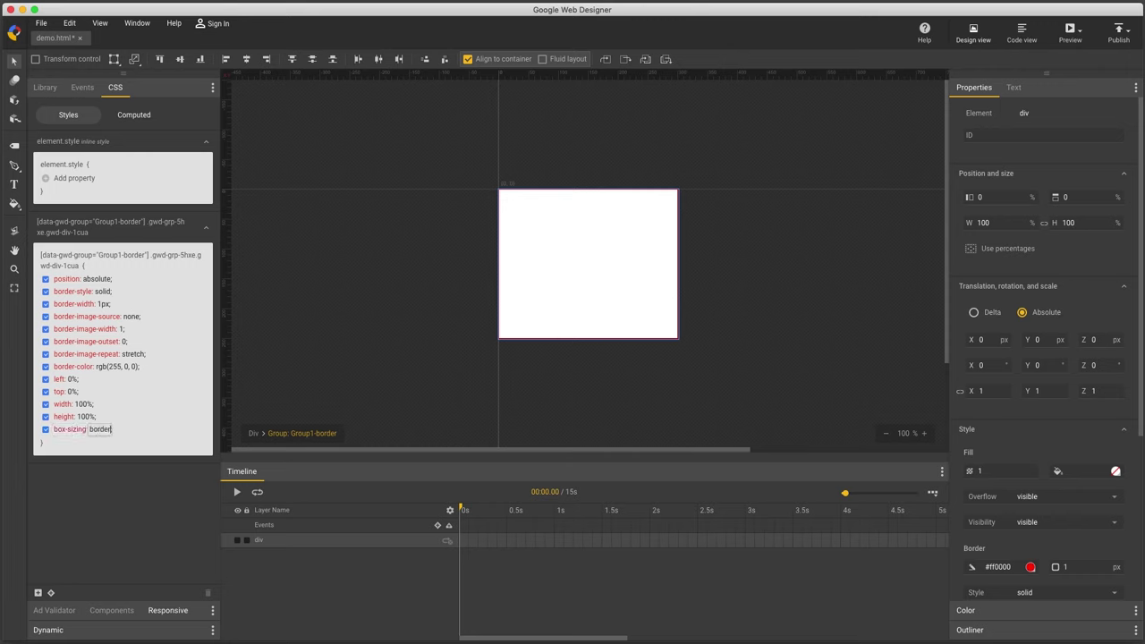
{"action": "type", "text": "-box"}
{"action": "key", "text": "Tab"}
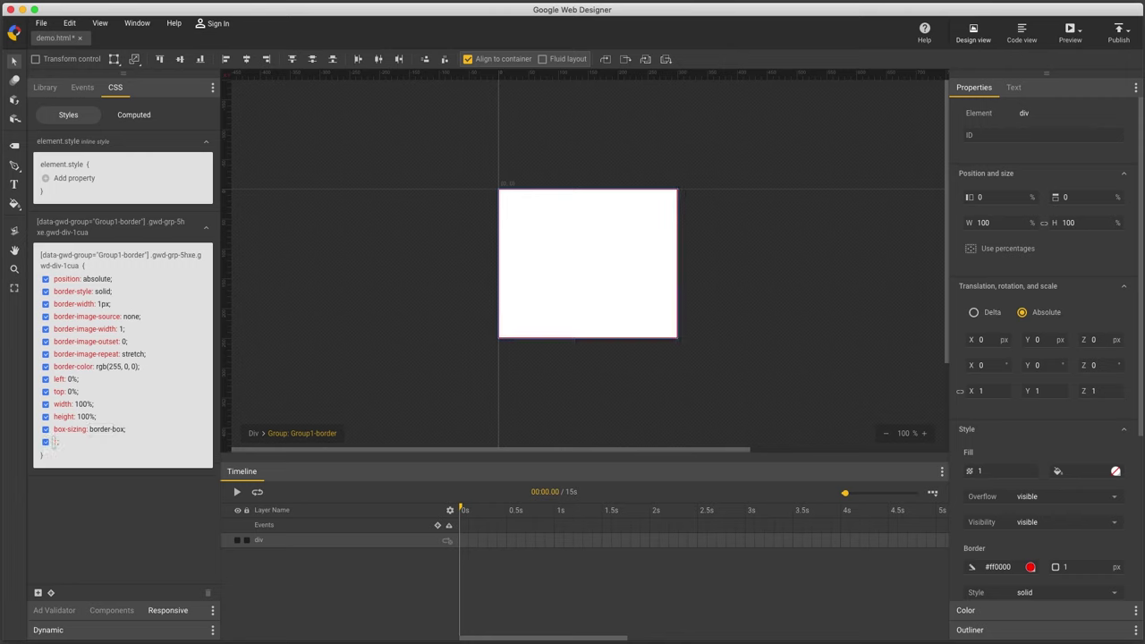
{"action": "left_click", "coordinate": [308, 306]}
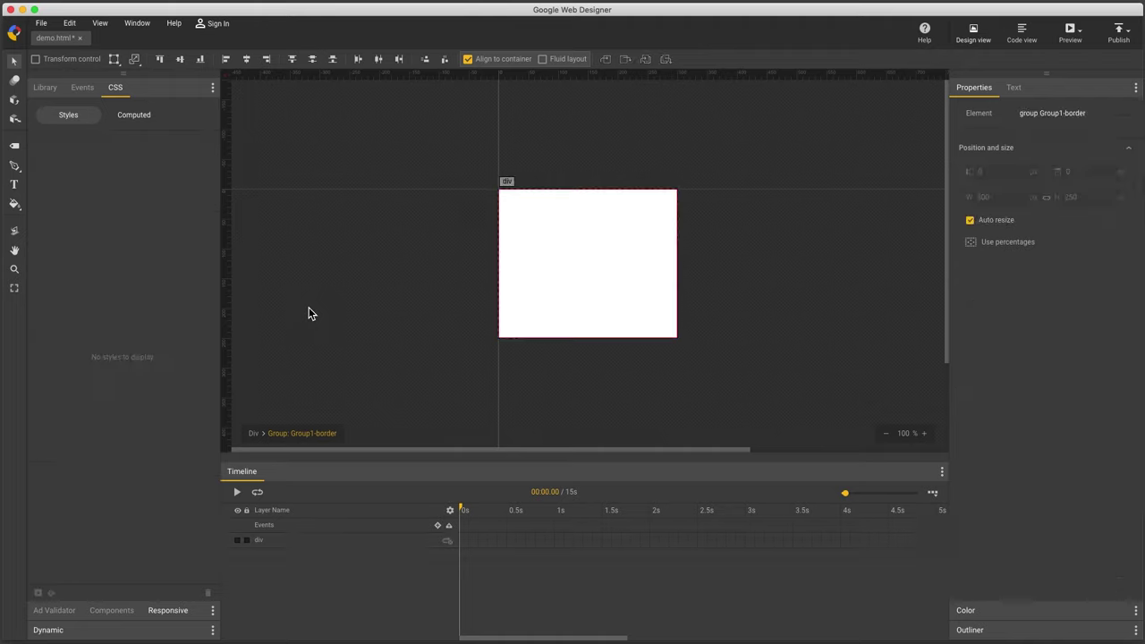
{"action": "left_click", "coordinate": [254, 433]}
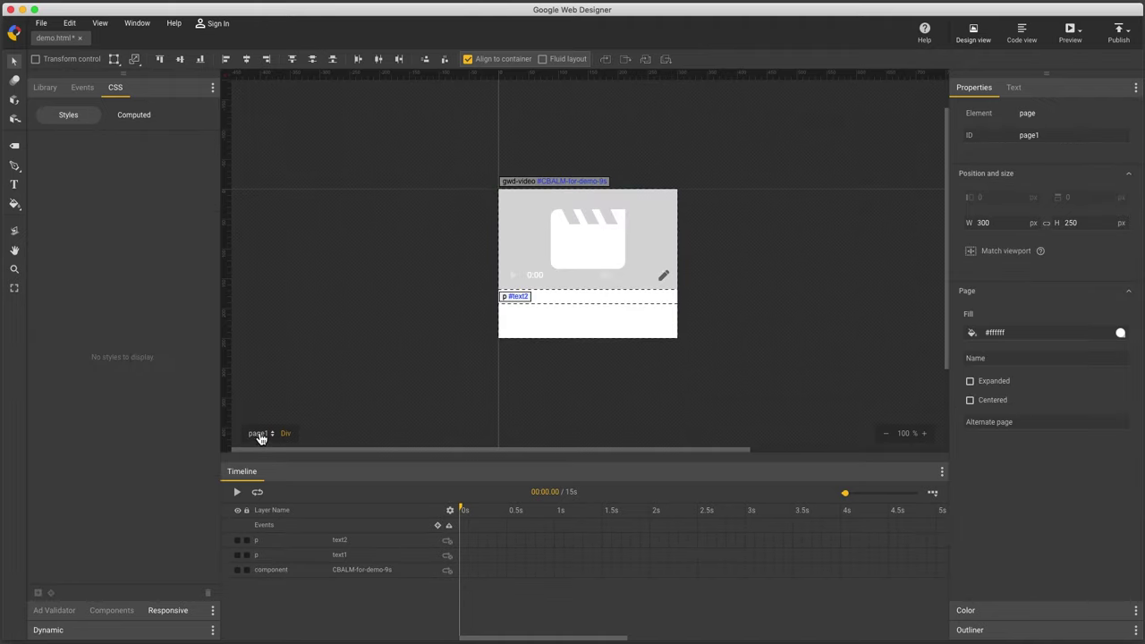
Step: Set hotspot_rose's overlay asset to Group1-border at the product shot and save the hotspots
{"action": "double_click", "coordinate": [630, 252]}
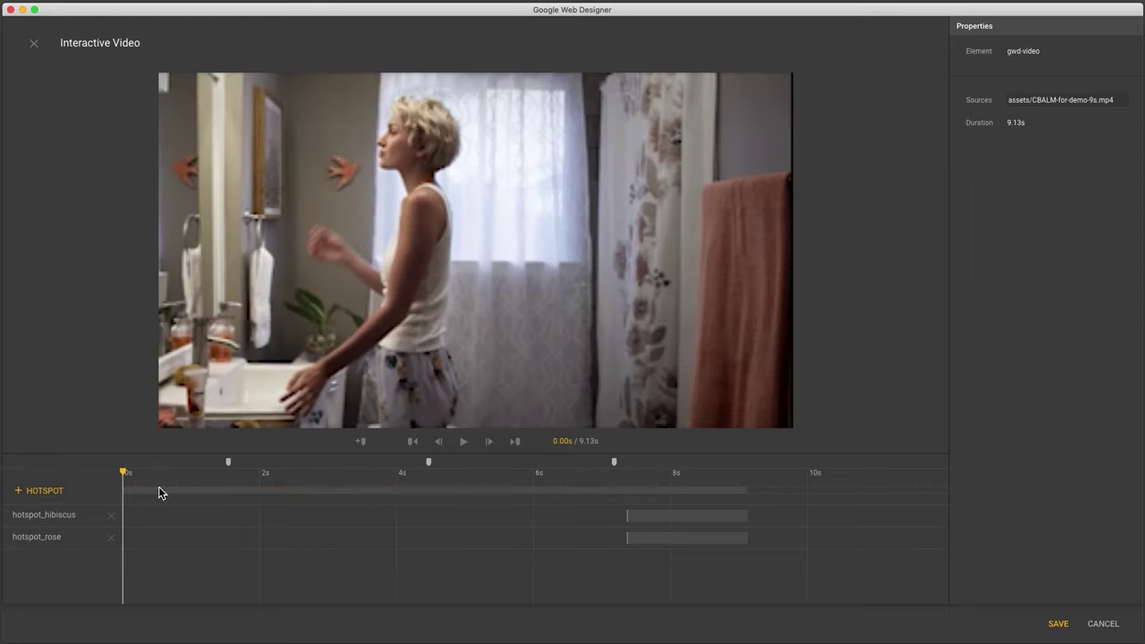
{"action": "left_click_drag", "start_coordinate": [128, 473], "coordinate": [650, 471]}
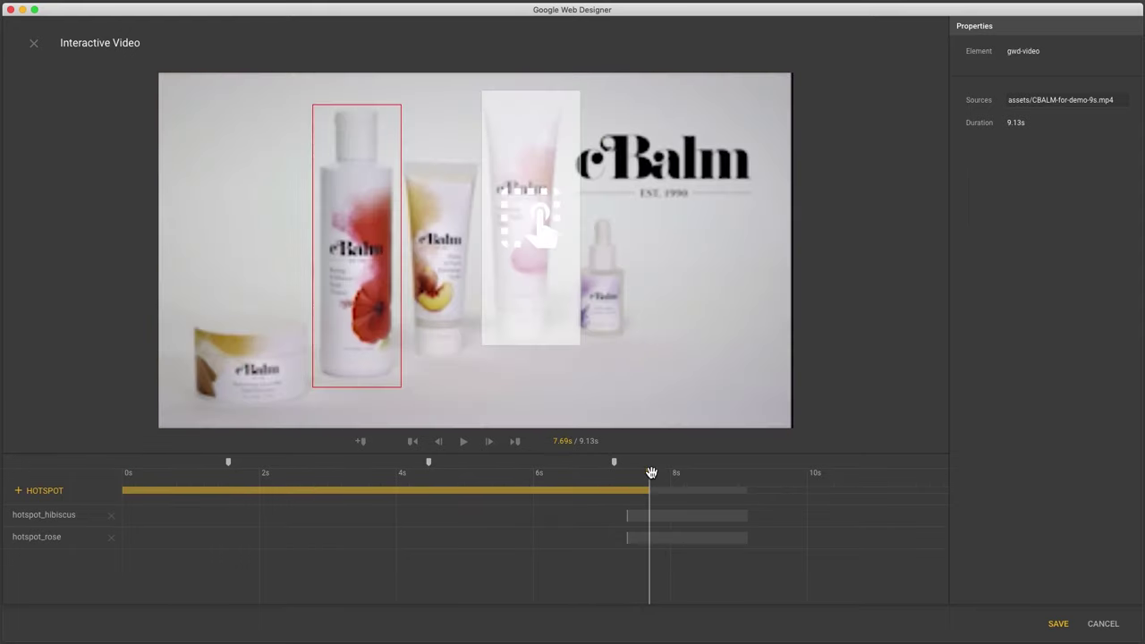
{"action": "left_click", "coordinate": [679, 538]}
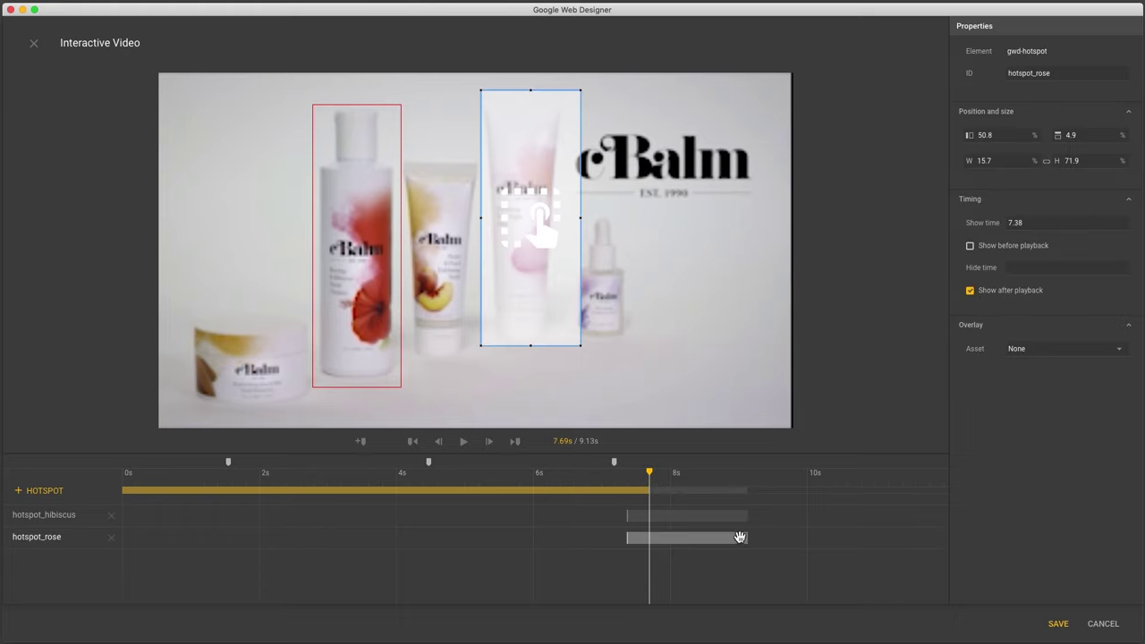
{"action": "left_click", "coordinate": [1047, 353]}
{"action": "left_click", "coordinate": [1002, 414]}
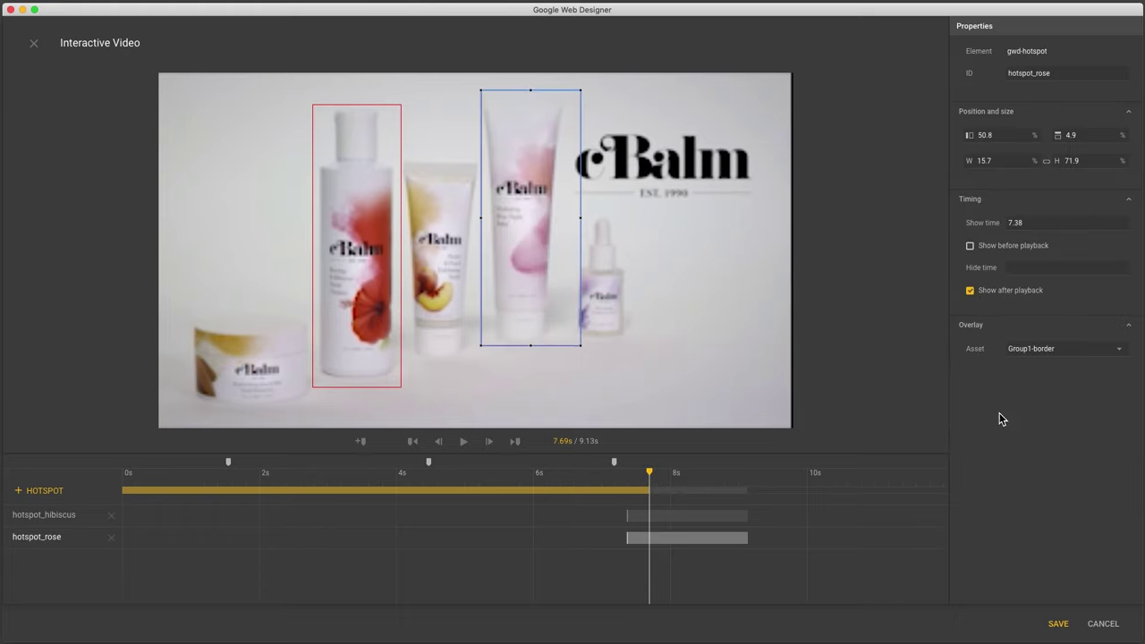
{"action": "left_click", "coordinate": [845, 324]}
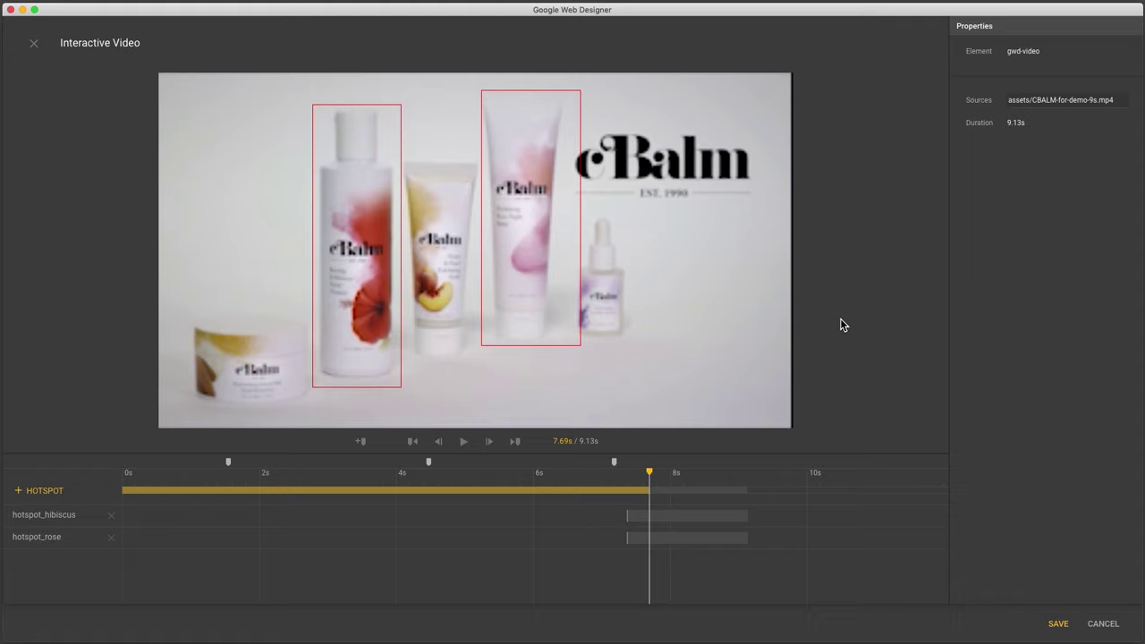
{"action": "left_click", "coordinate": [1059, 625]}
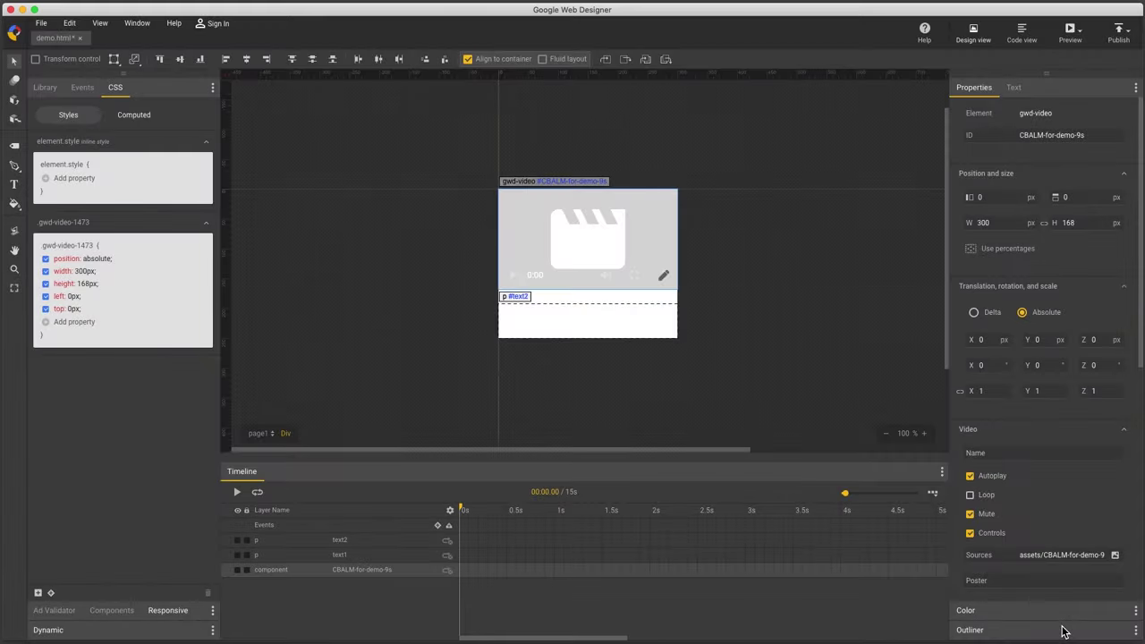
Step: Preview the banner in Chrome and check that the rose outline opens a Google search for rose
{"action": "left_click", "coordinate": [1069, 31]}
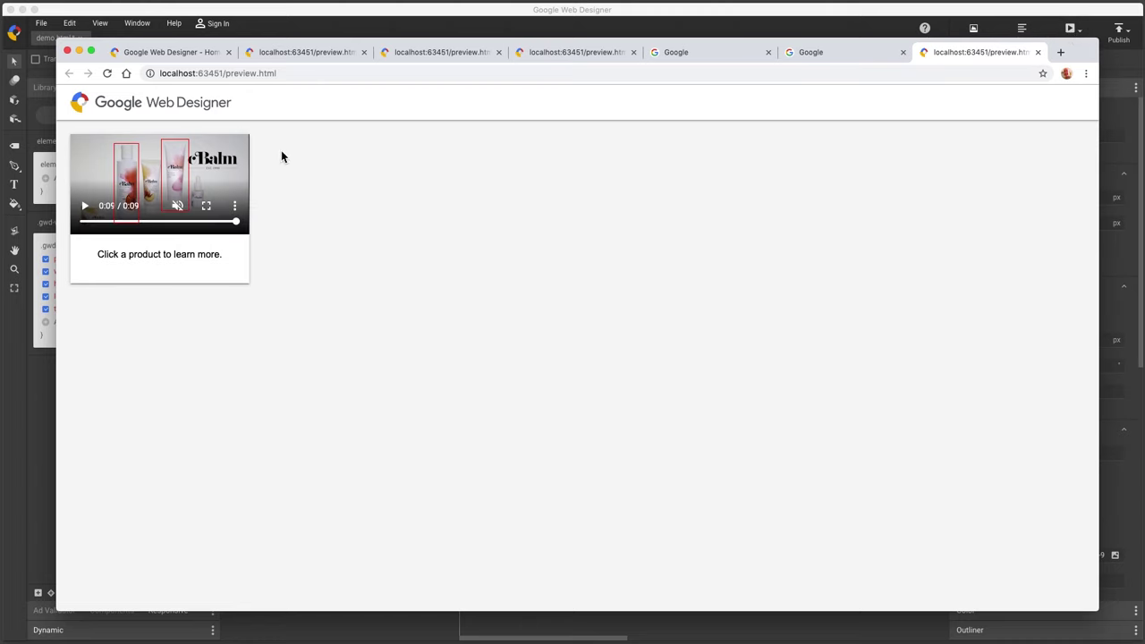
{"action": "left_click", "coordinate": [162, 165]}
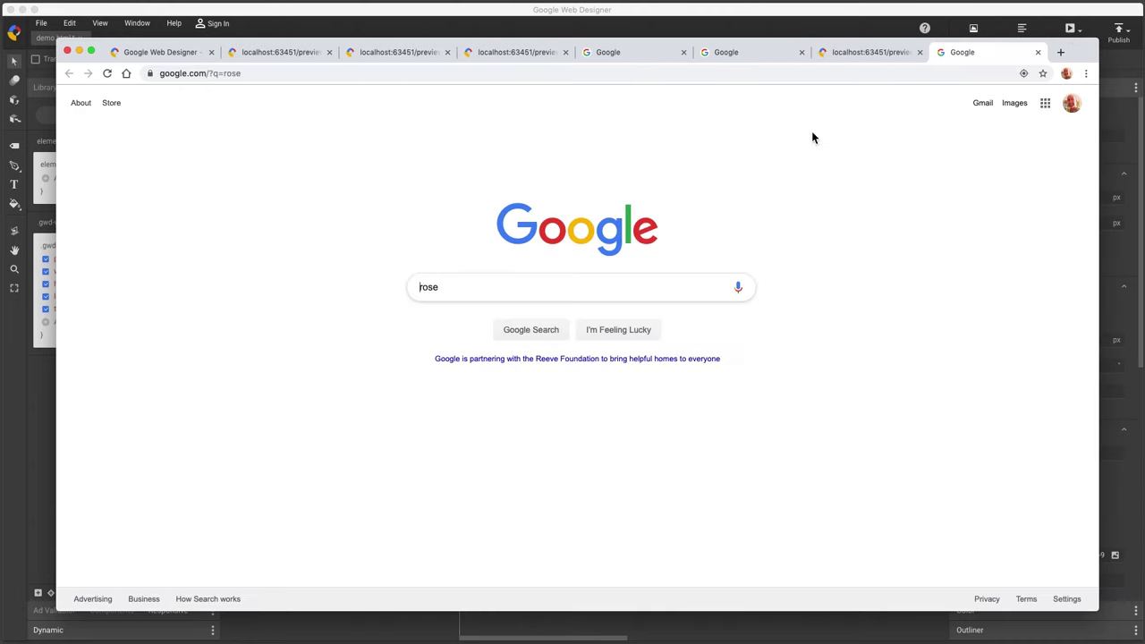
{"action": "left_click", "coordinate": [815, 22]}
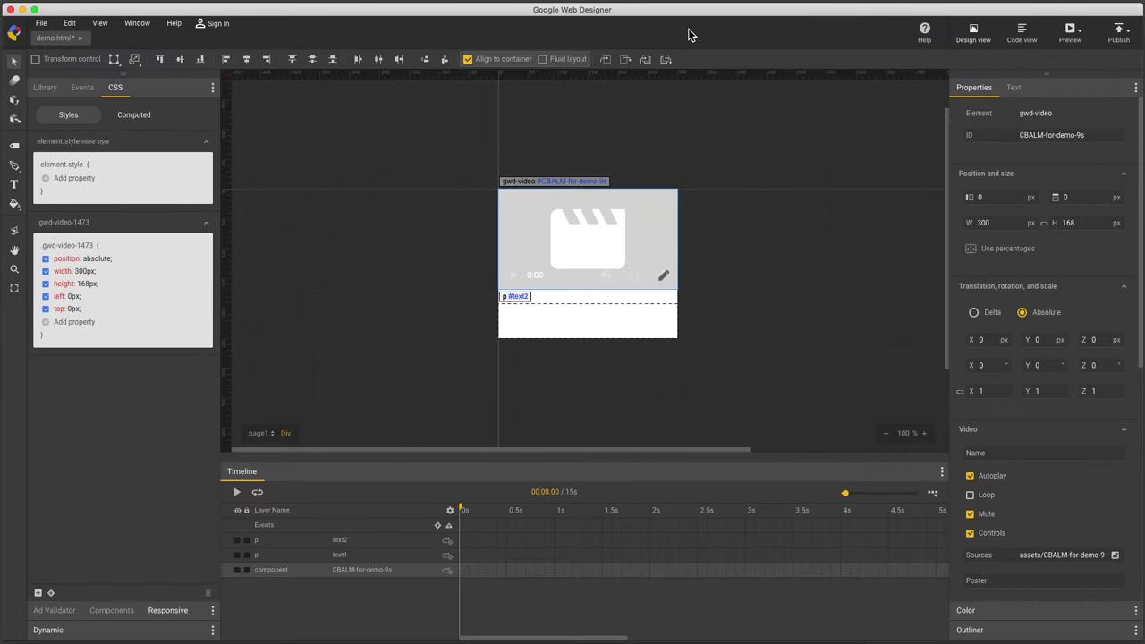